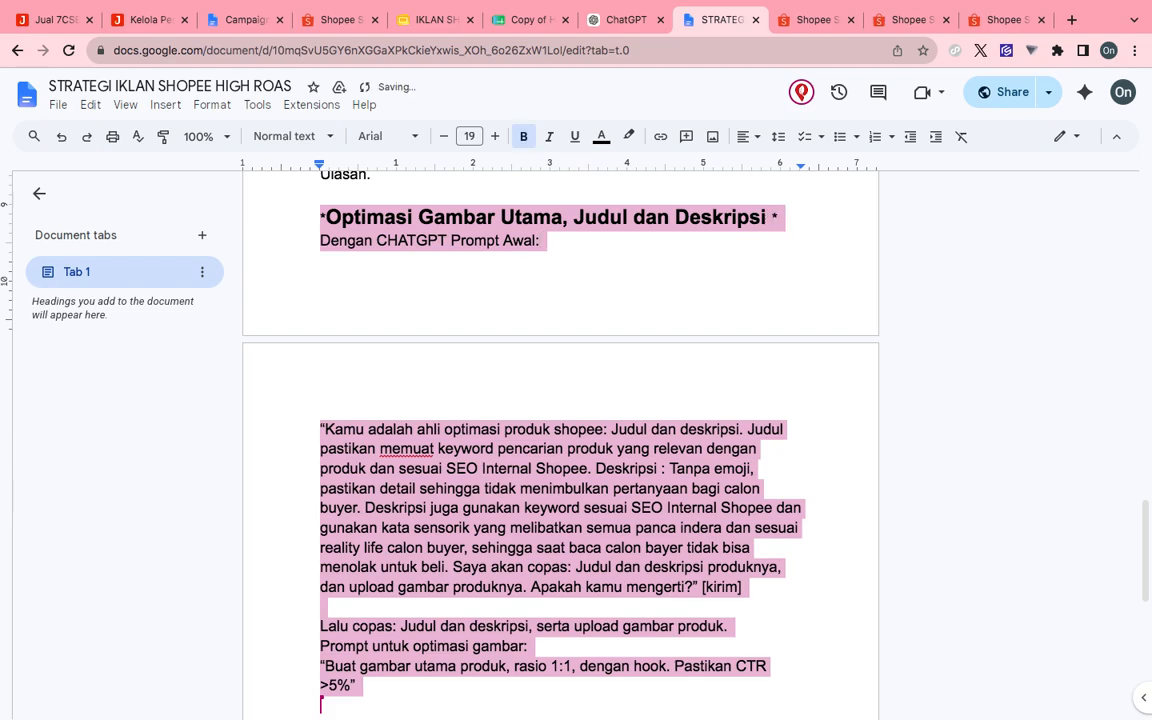
- Append "PRODUK SHOPEE" to the heading "Optimasi Gambar Utama, Judul dan Deskripsi"
text(PRO)
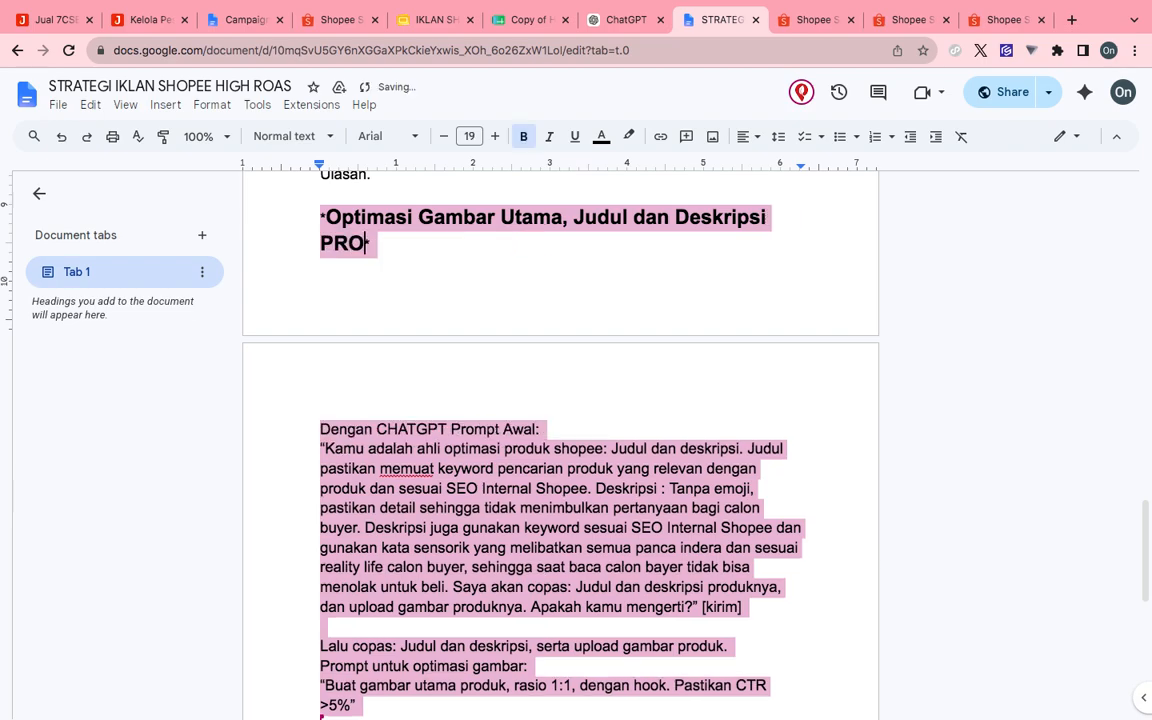
text(DUK SHOPEE)
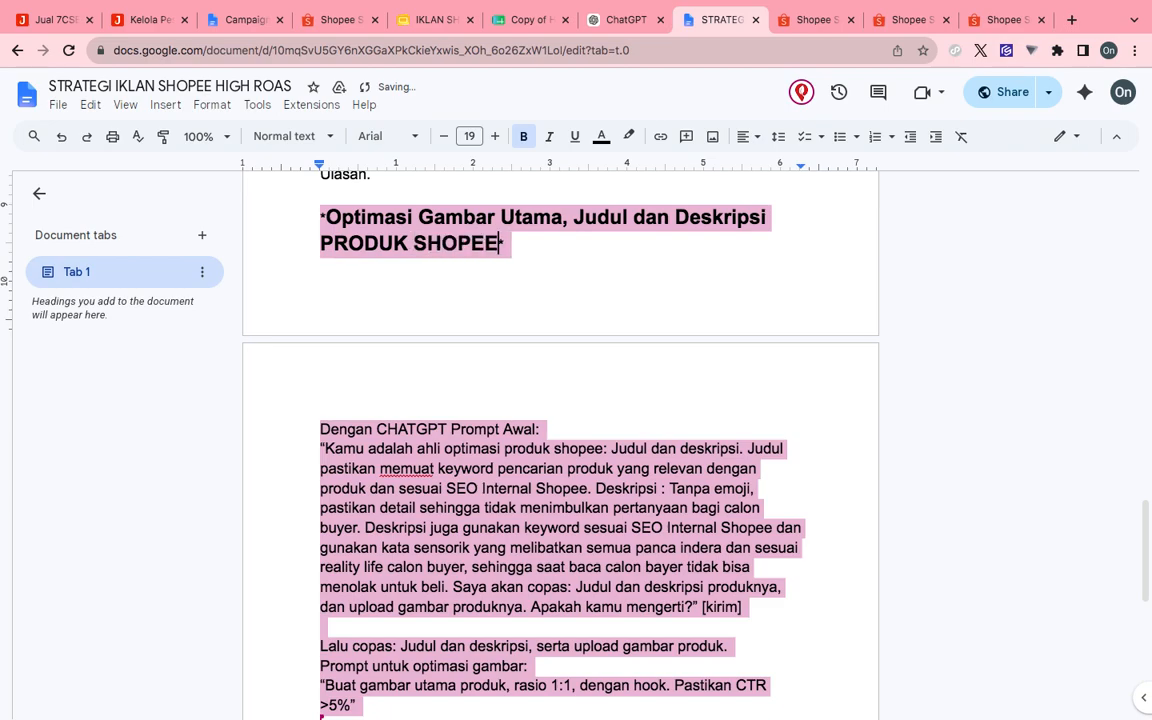
click(673, 406)
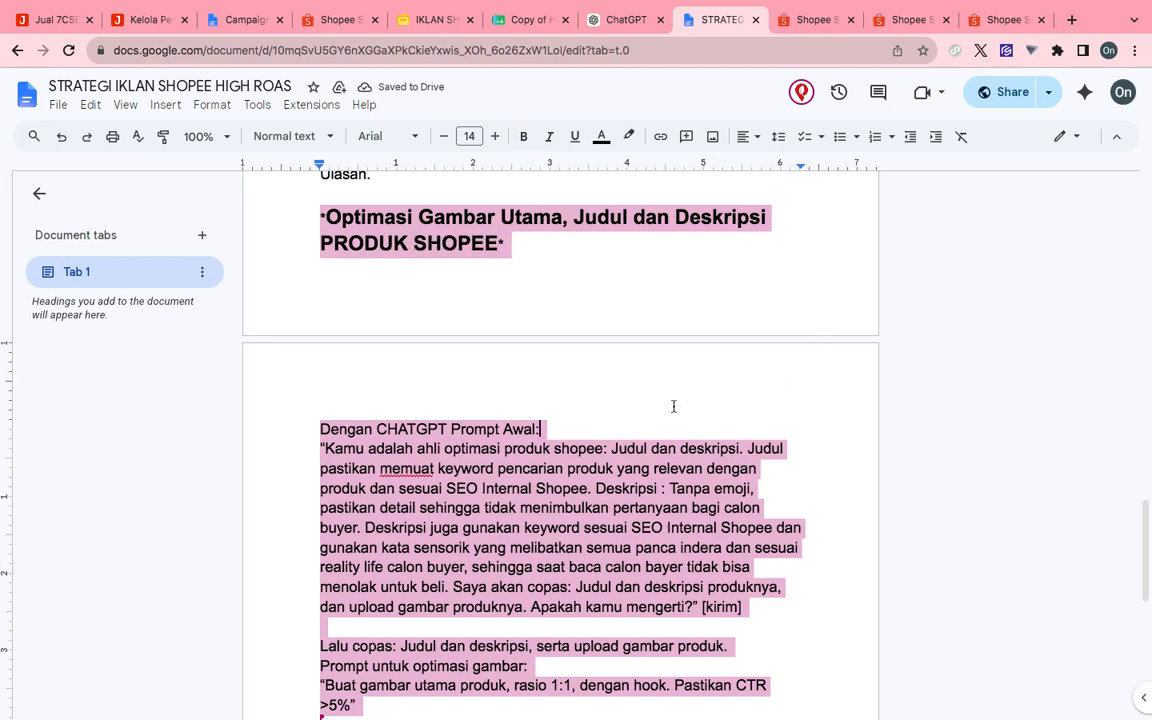
- Review the ad analysis criteria for Iklan Dilihat, Di Klik and Dibeli, and the product optimisation section with its ChatGPT prompts
scroll(648, 361, up, 5)
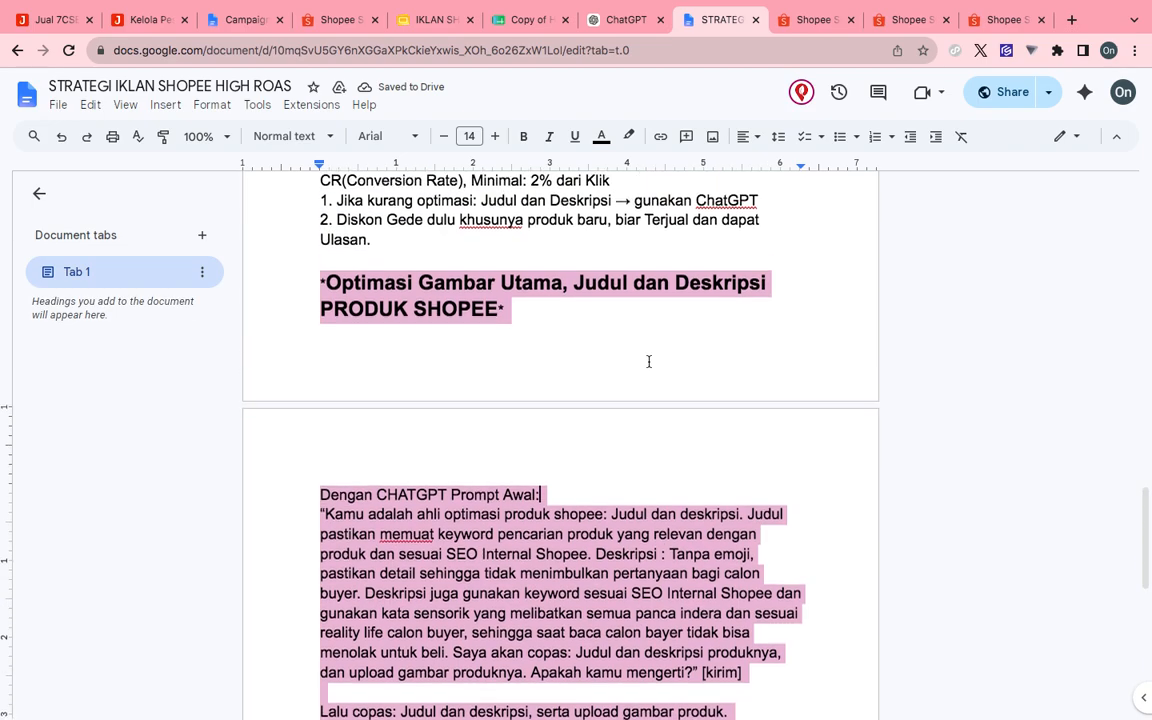
scroll(648, 361, up, 2)
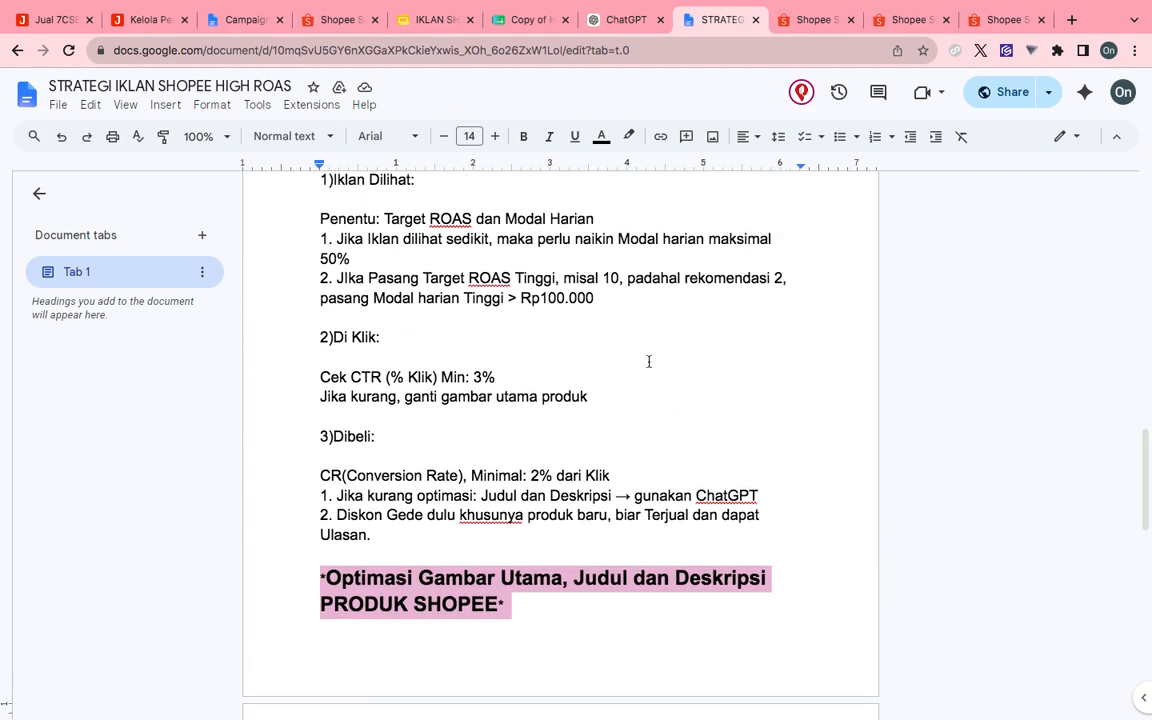
scroll(432, 331, up, 2)
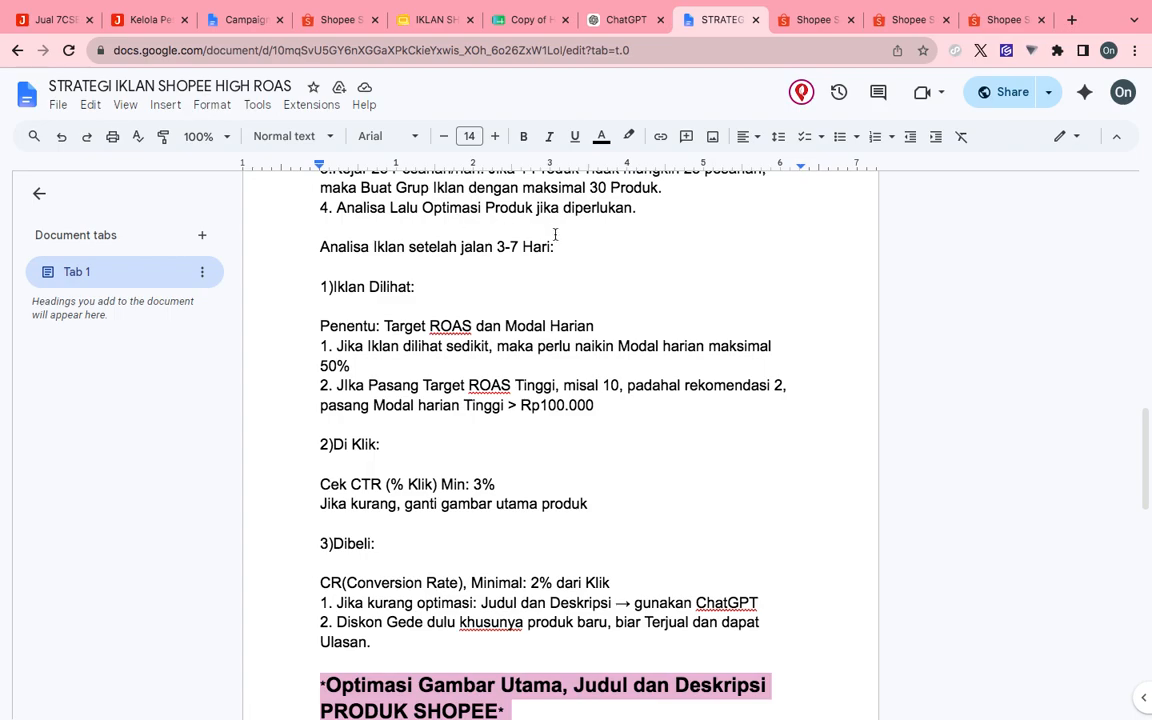
scroll(555, 234, down, 1)
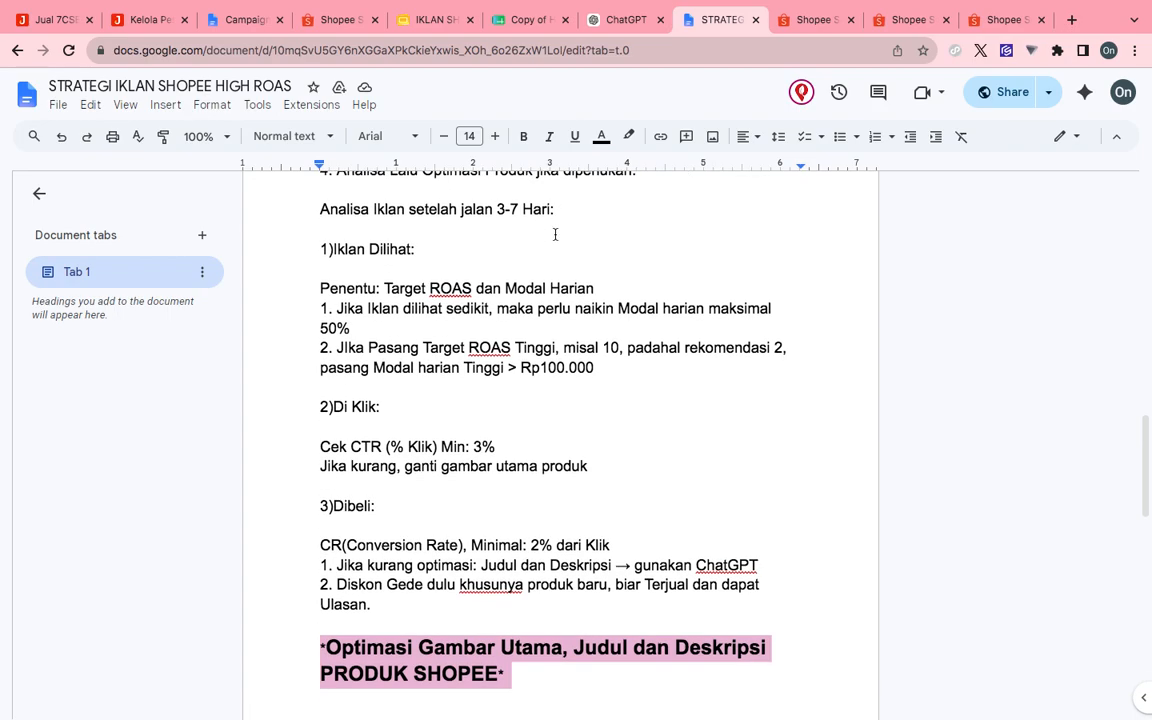
click(432, 249)
scroll(380, 368, down, 1)
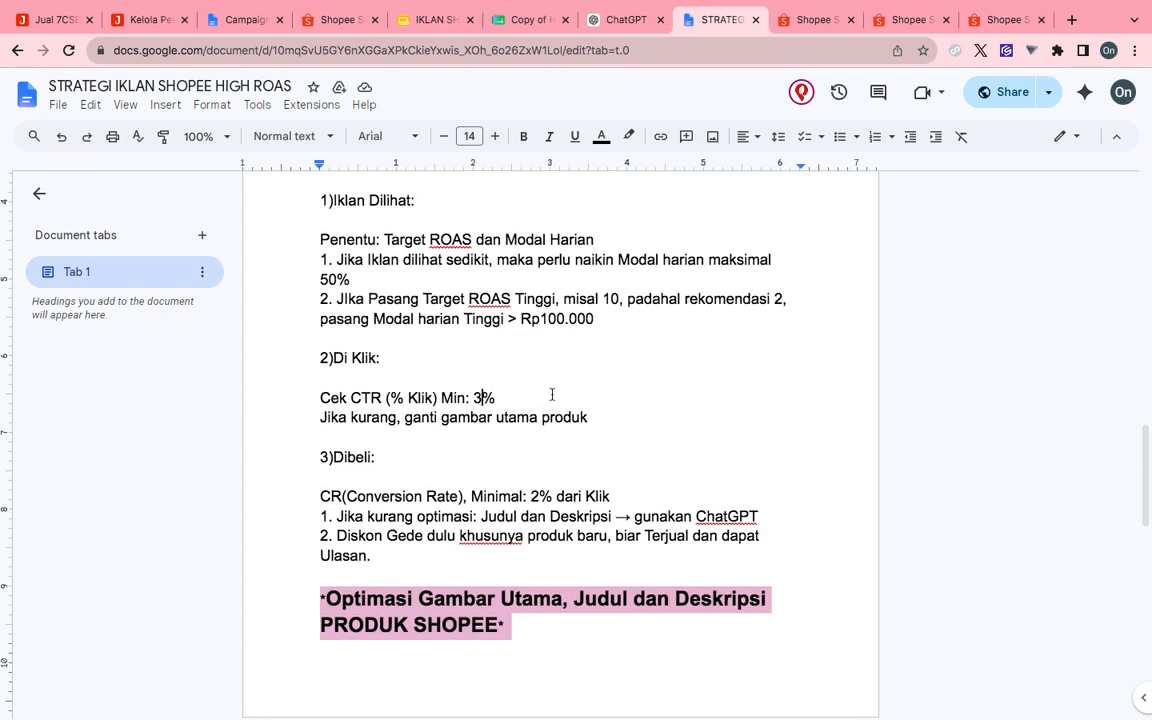
scroll(521, 393, down, 1)
click(538, 381)
double_click(538, 381)
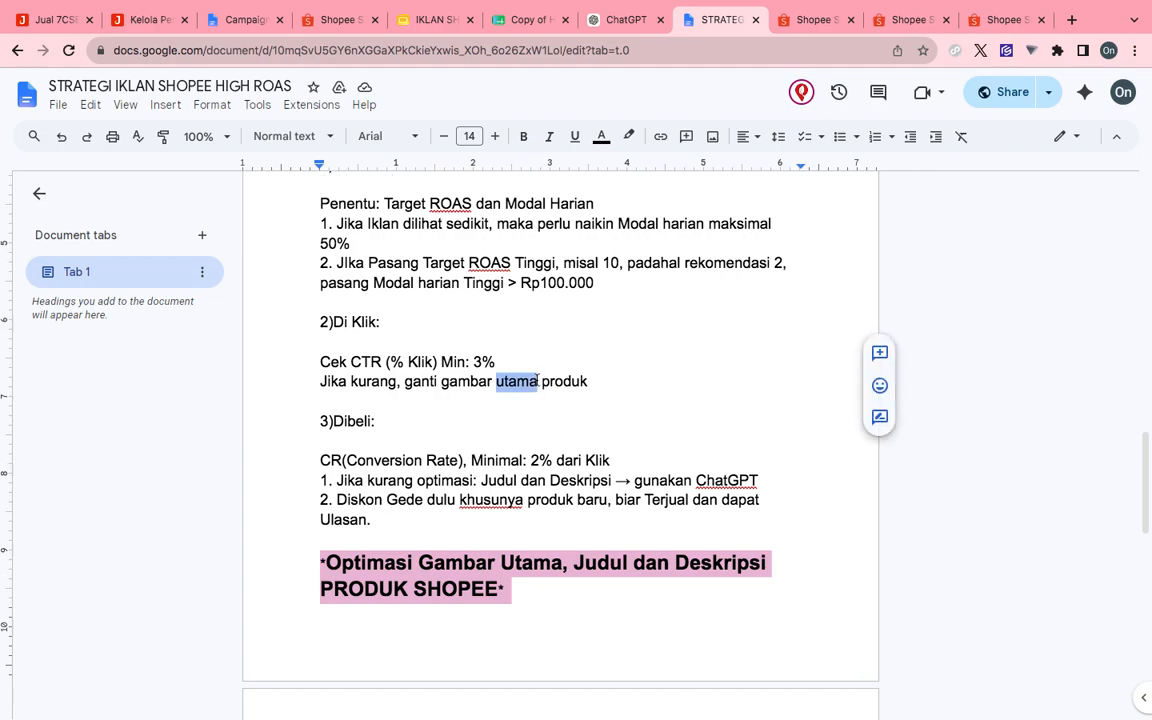
scroll(537, 381, down, 1)
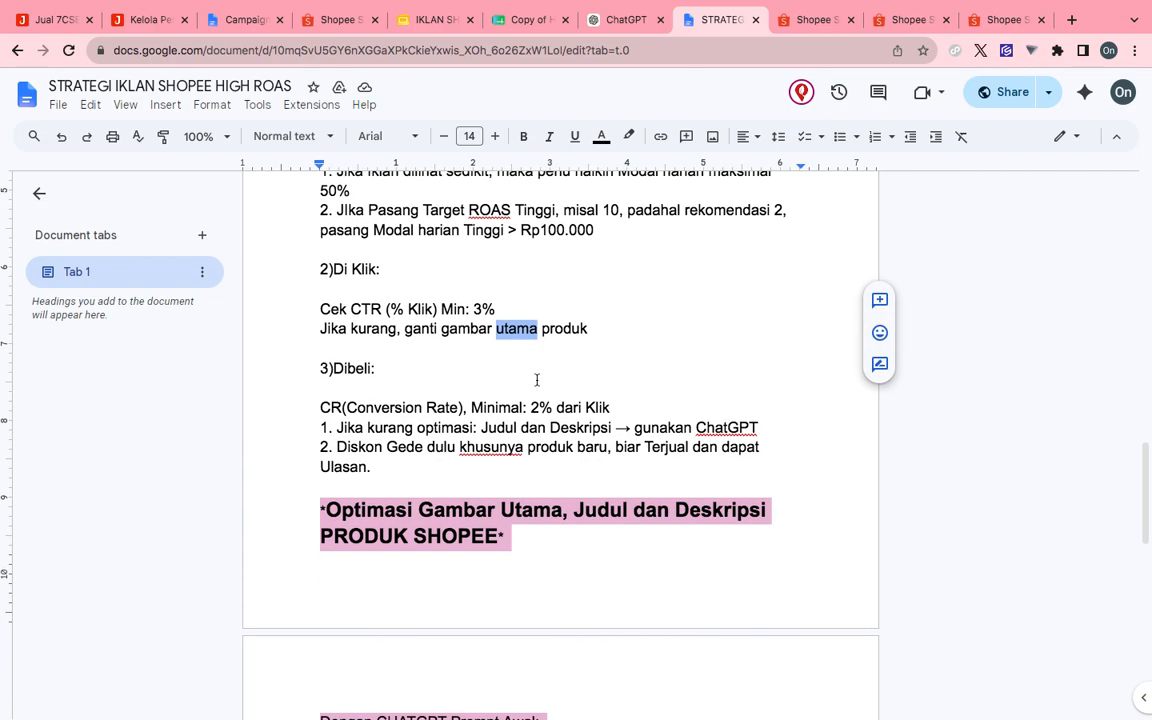
click(484, 428)
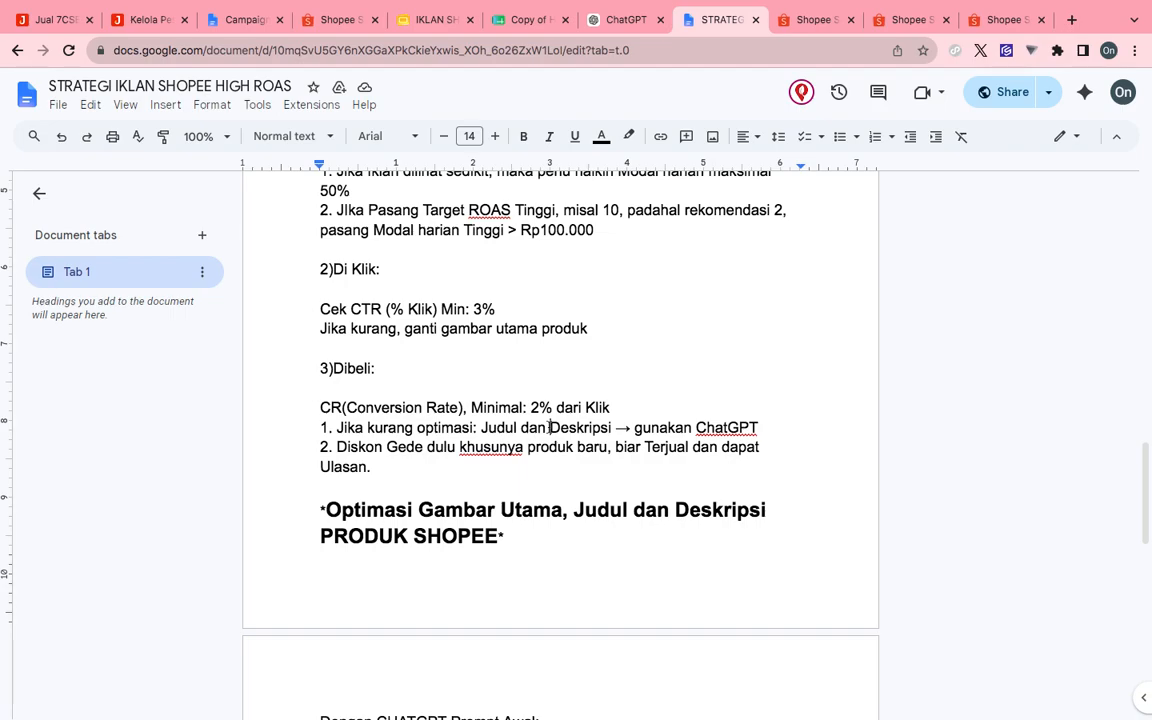
scroll(436, 460, down, 1)
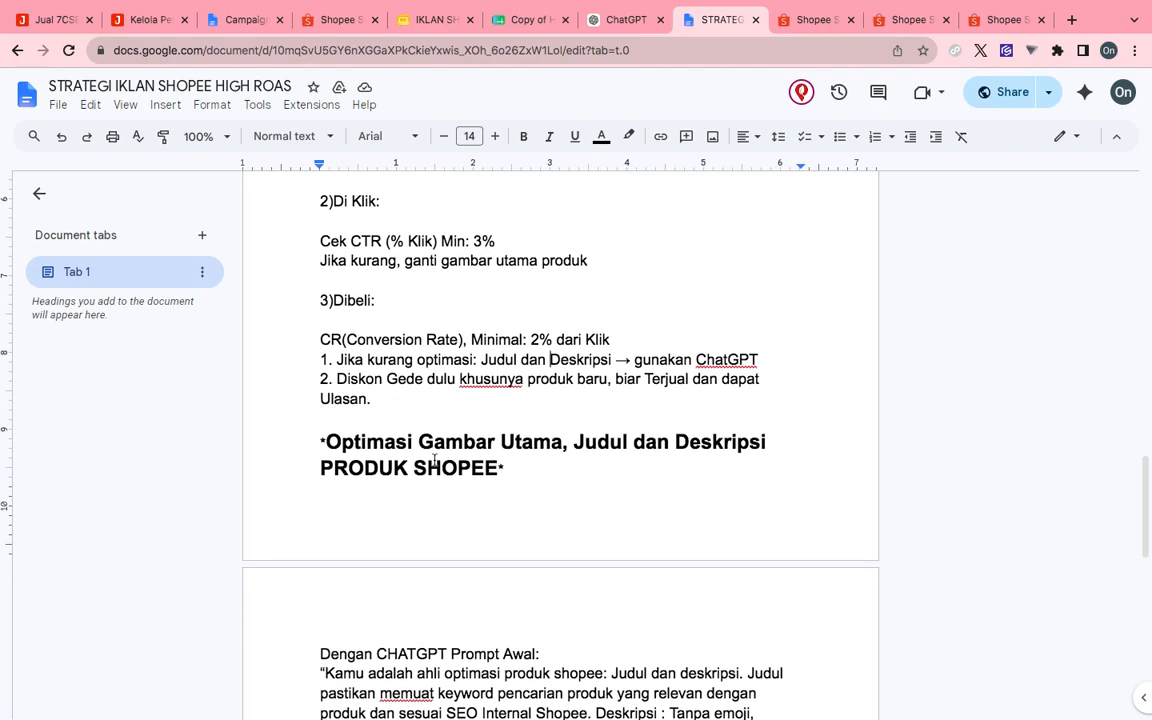
scroll(622, 424, down, 3)
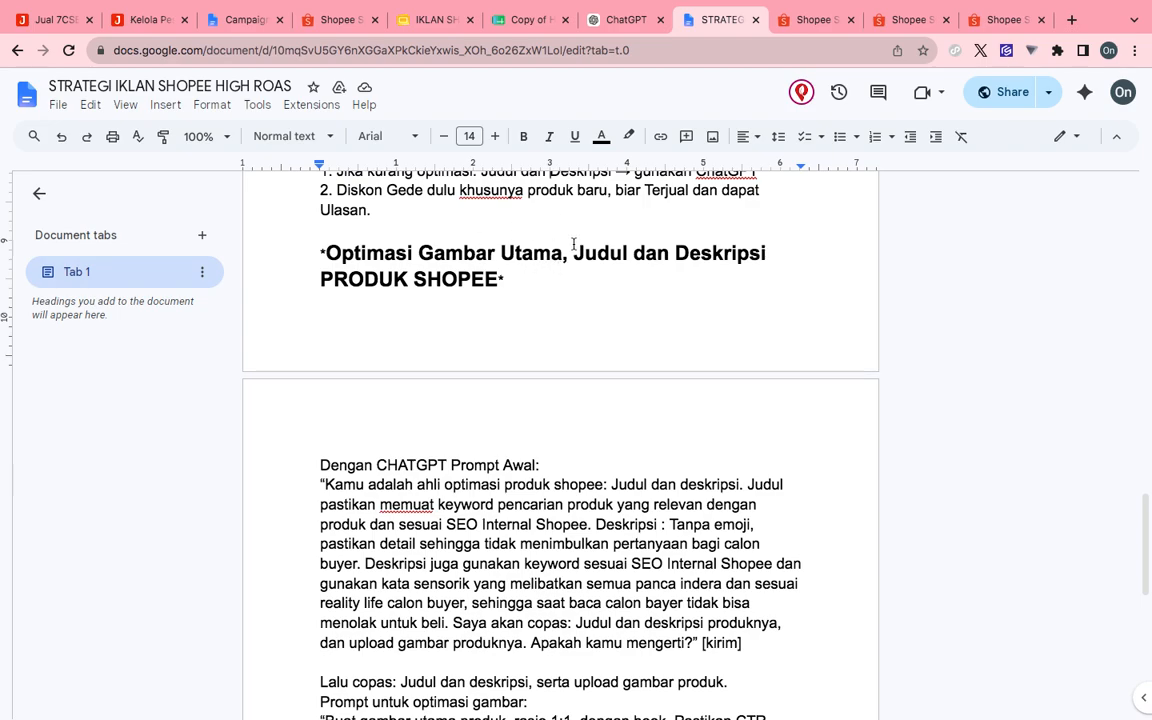
click(628, 255)
click(677, 255)
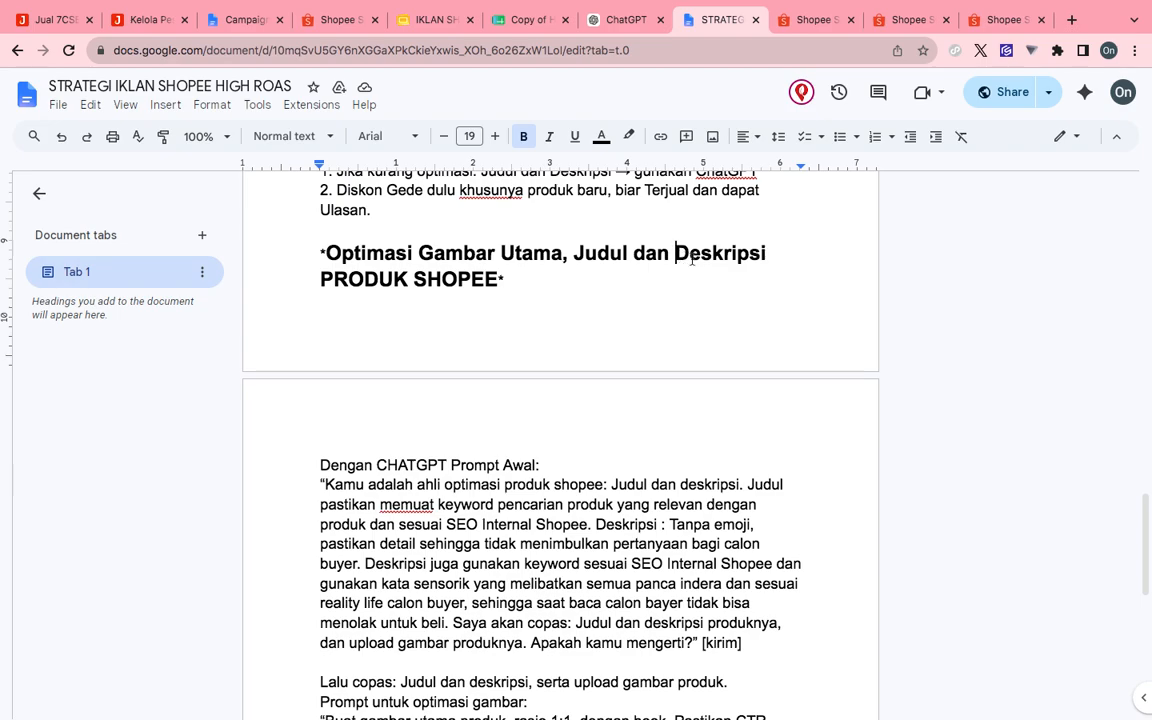
key(ctrl+End)
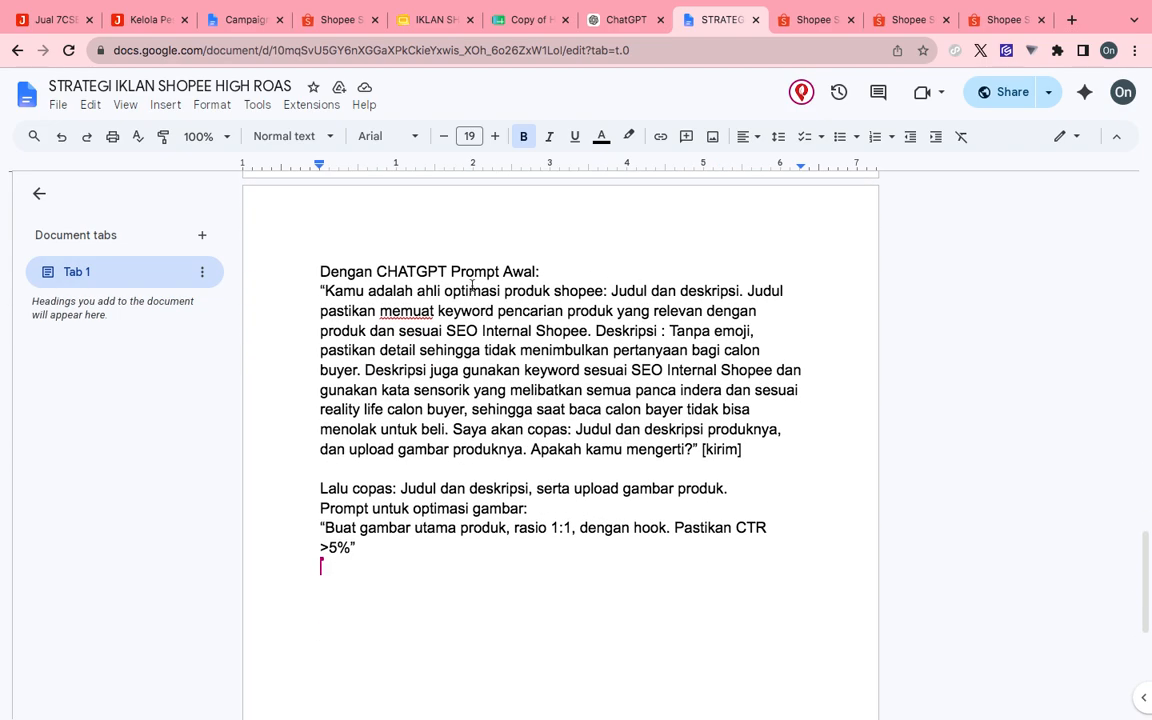
click(615, 22)
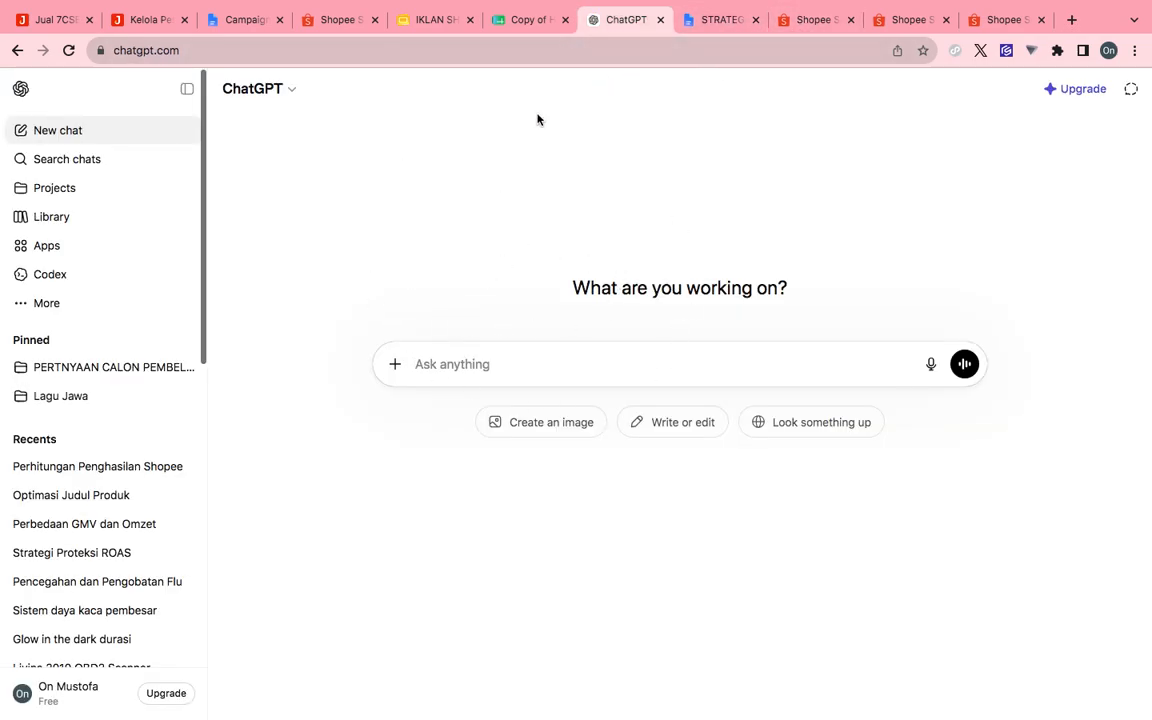
click(719, 15)
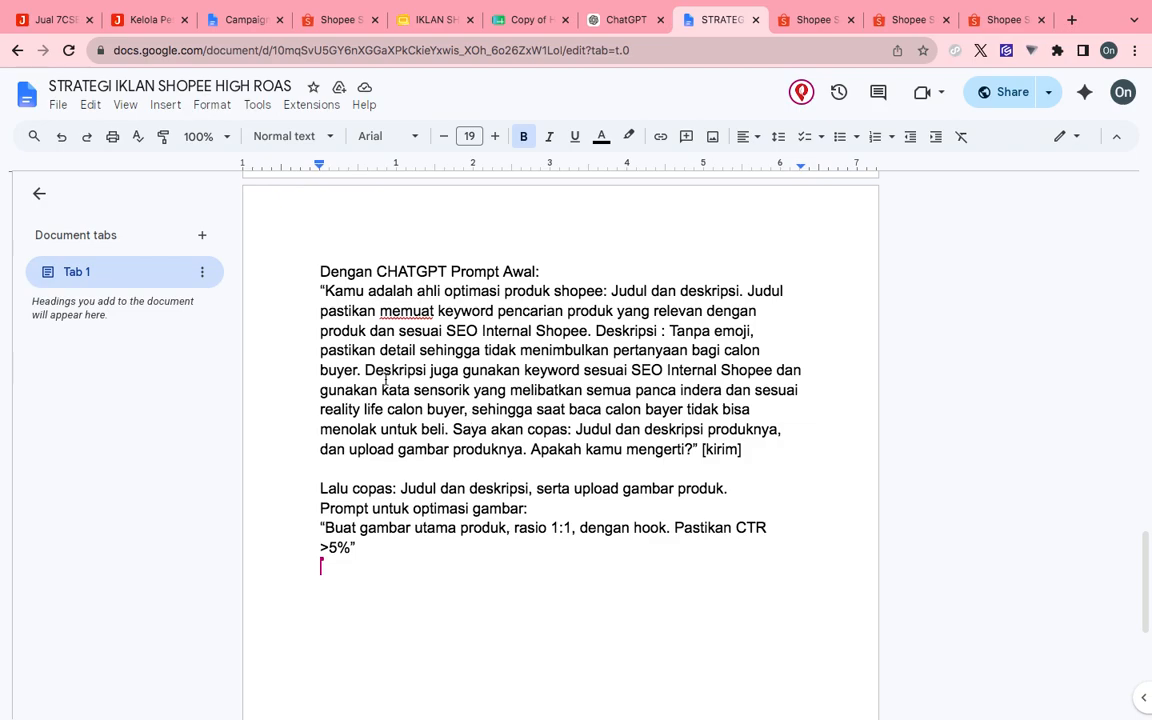
- Copy the initial ChatGPT prompt from "Kamu adalah ahli optimasi produk shopee" through "Apakah kamu mengerti?", without the quotation marks
drag(325, 291, 735, 305)
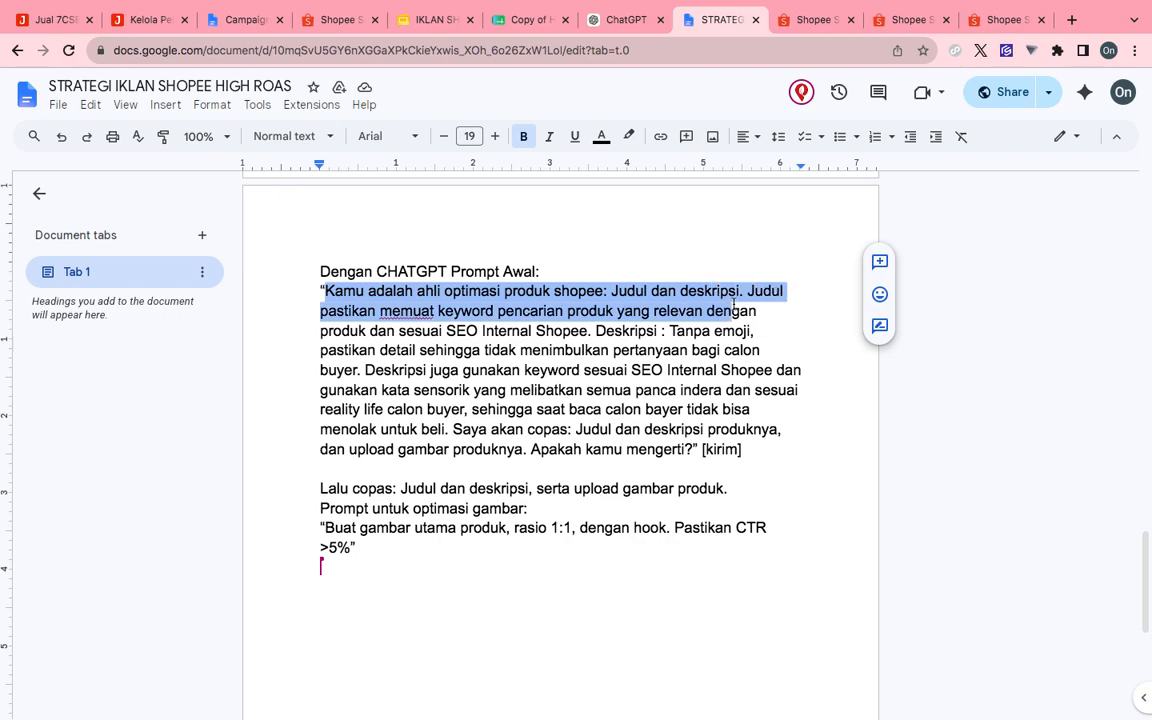
drag(733, 305, 753, 331)
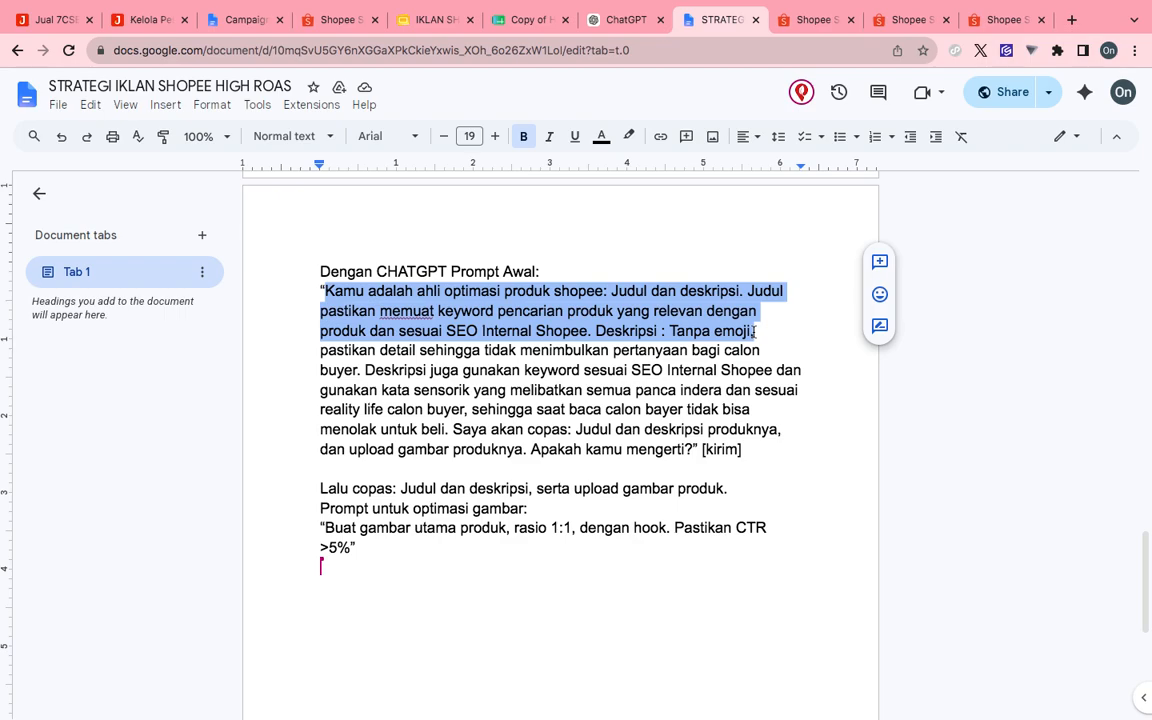
drag(753, 331, 752, 350)
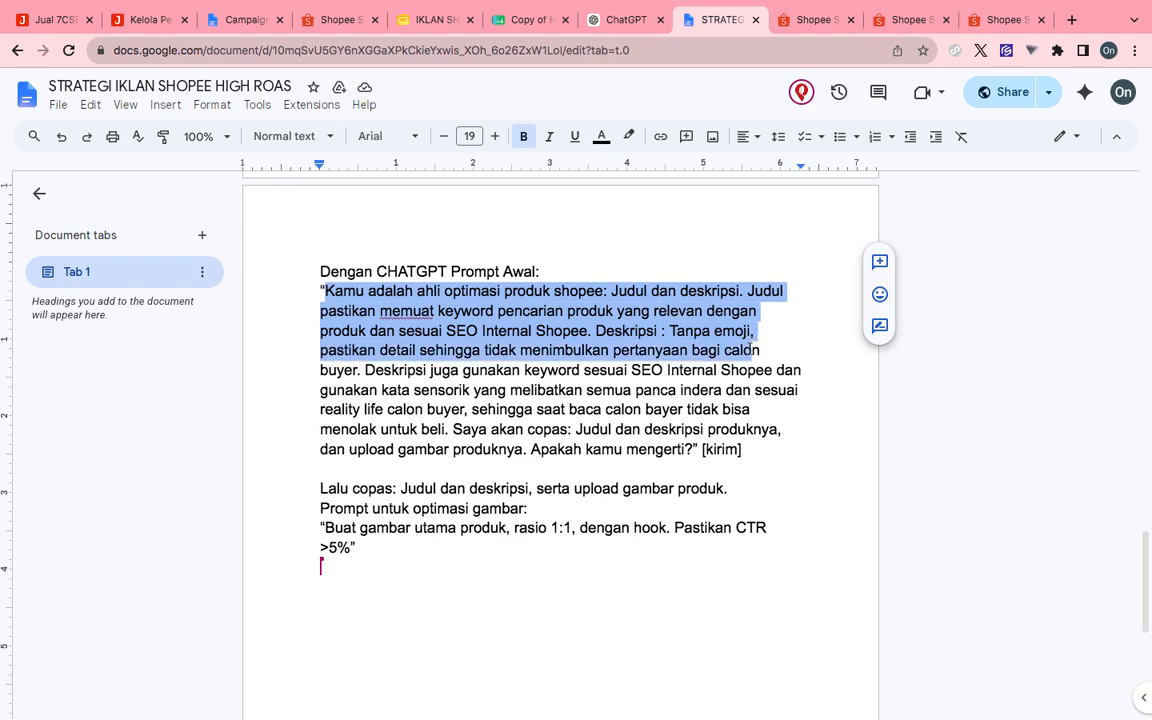
drag(752, 350, 748, 370)
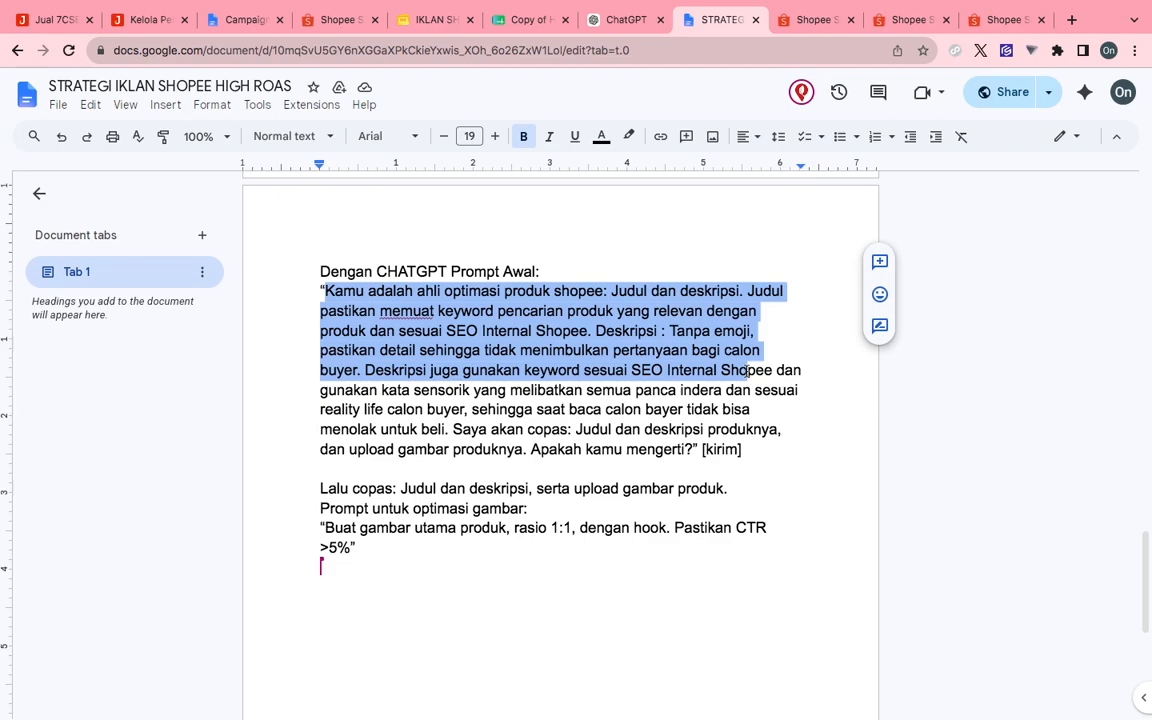
drag(748, 370, 795, 390)
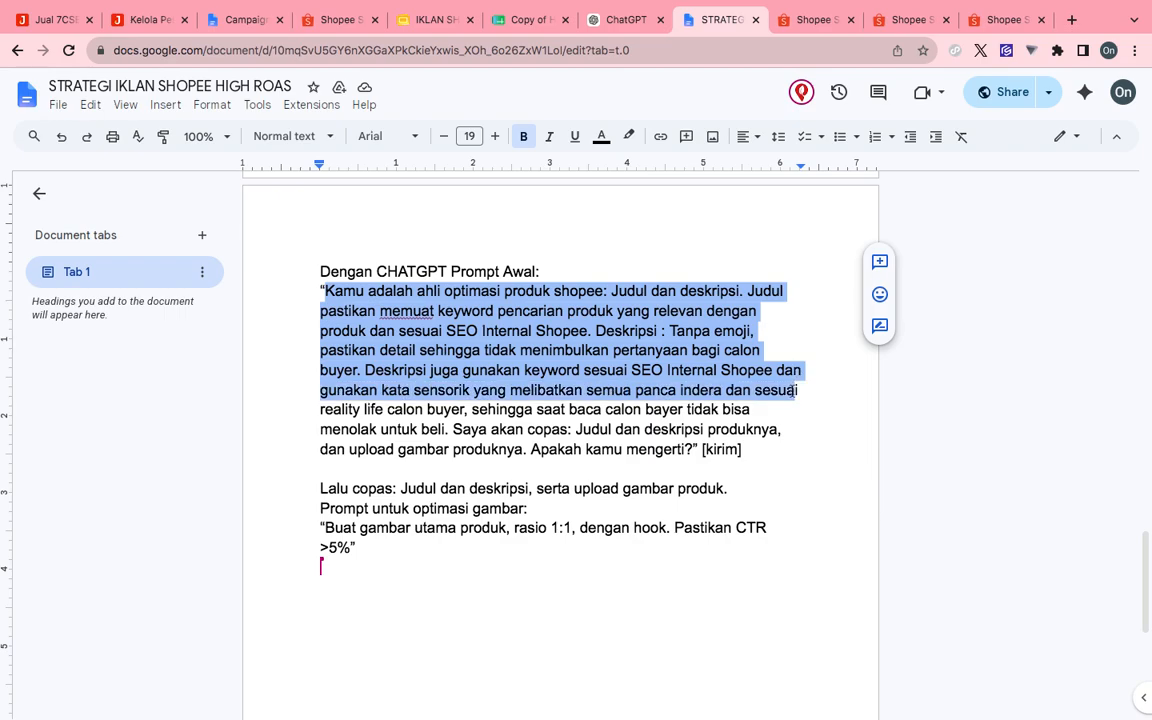
drag(797, 390, 790, 404)
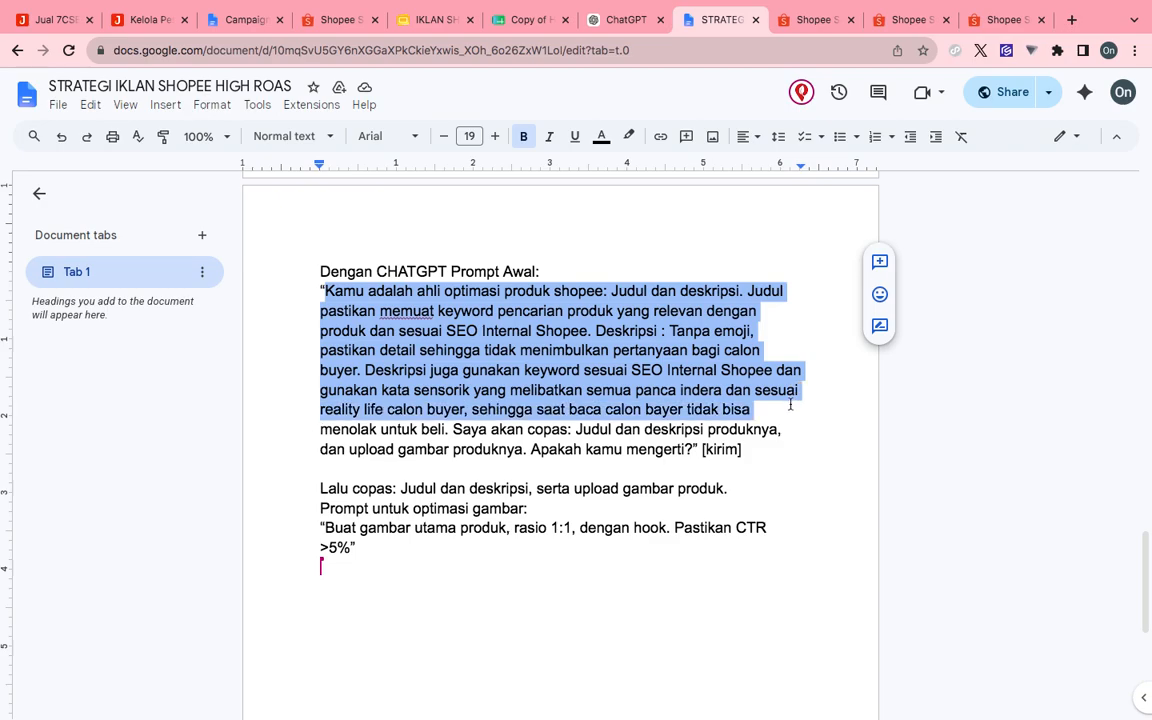
drag(790, 404, 692, 451)
key(ctrl+c)
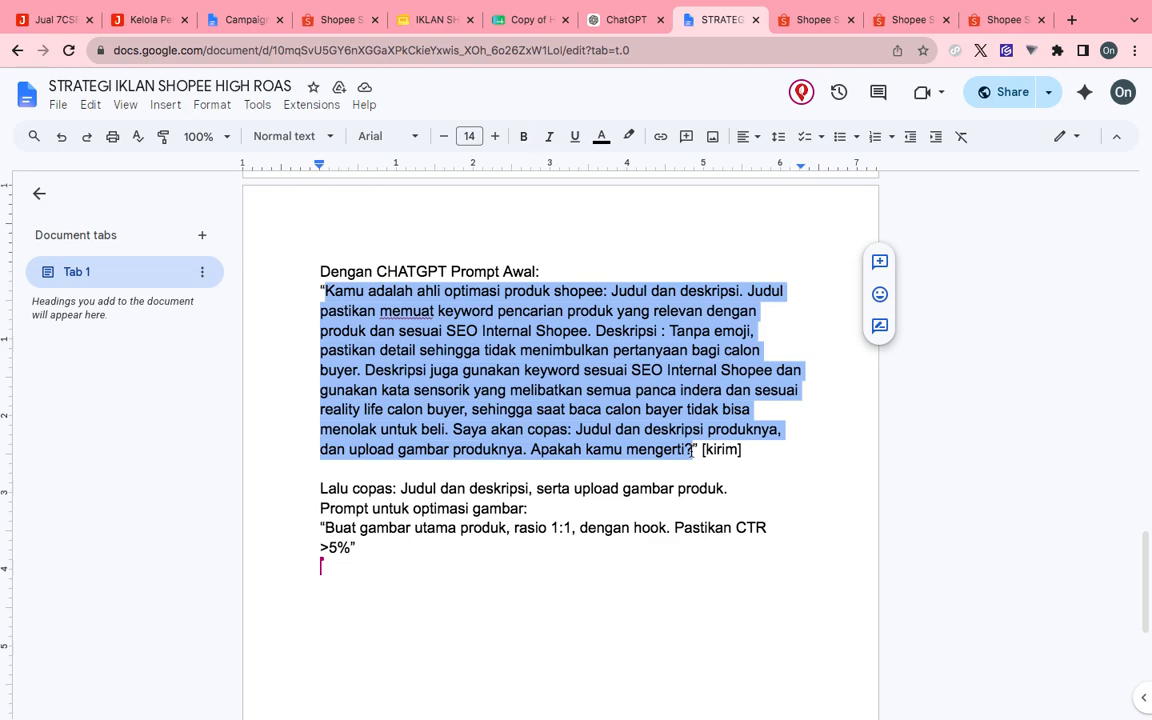
right_click(621, 414)
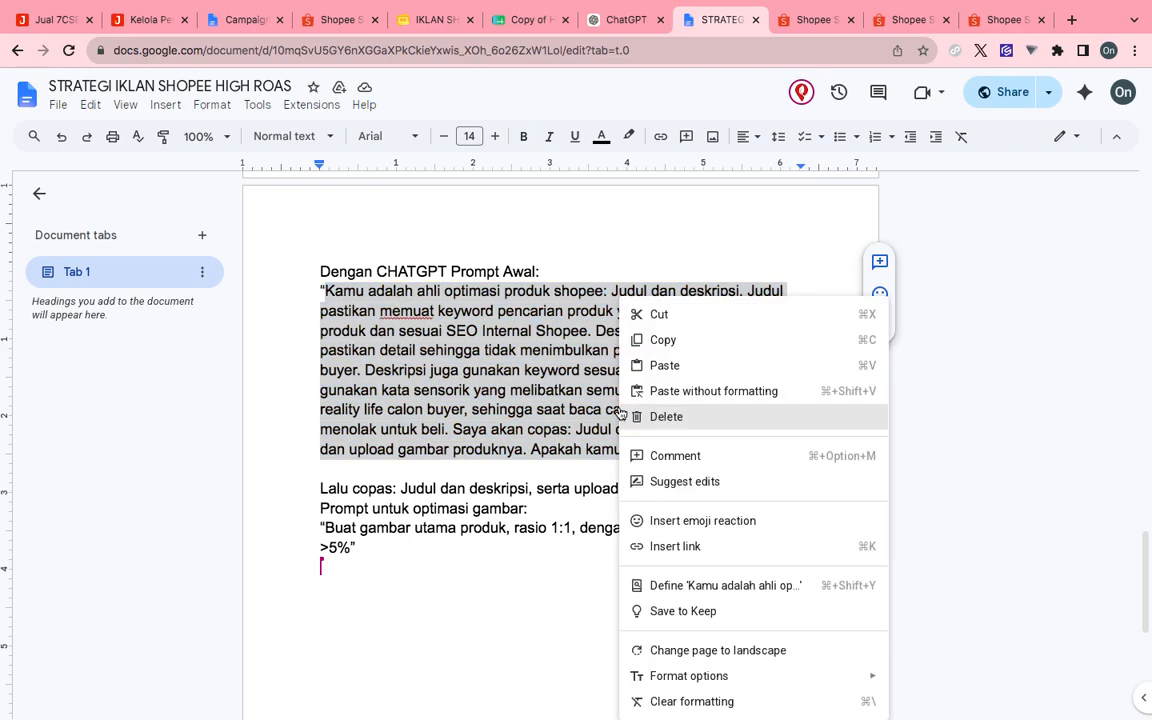
click(664, 339)
- Switch to ChatGPT and create a project named "OPTIMASI PRODUK SHOPEE"
click(617, 24)
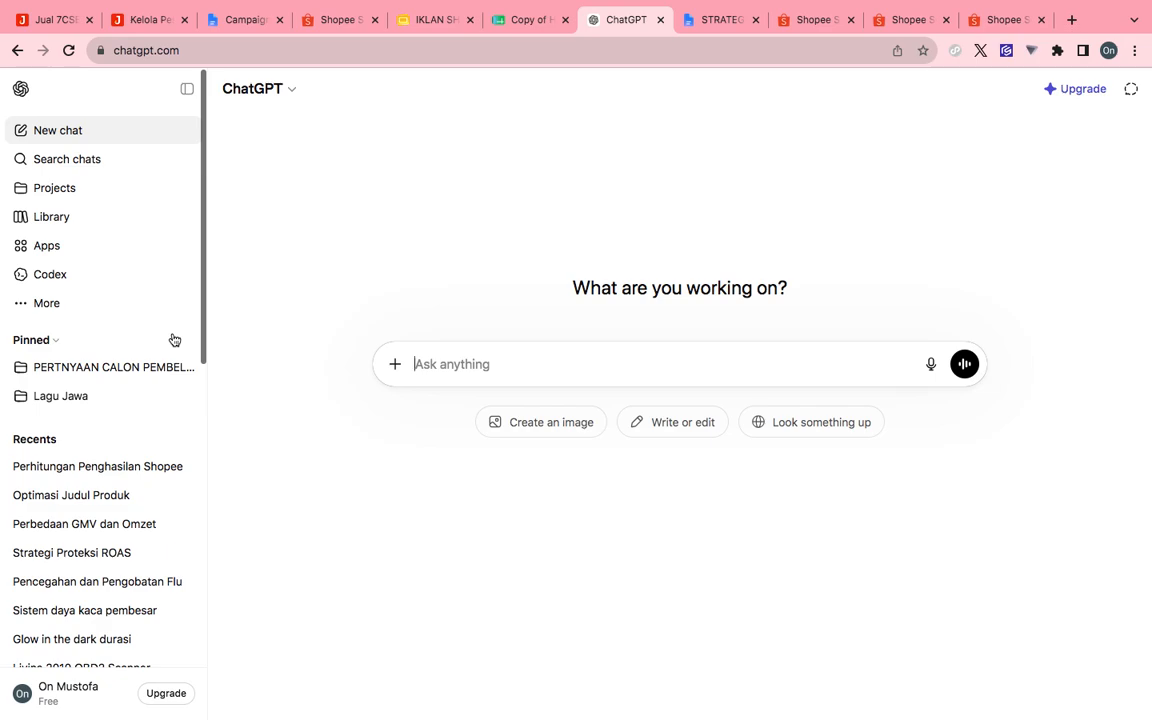
click(55, 191)
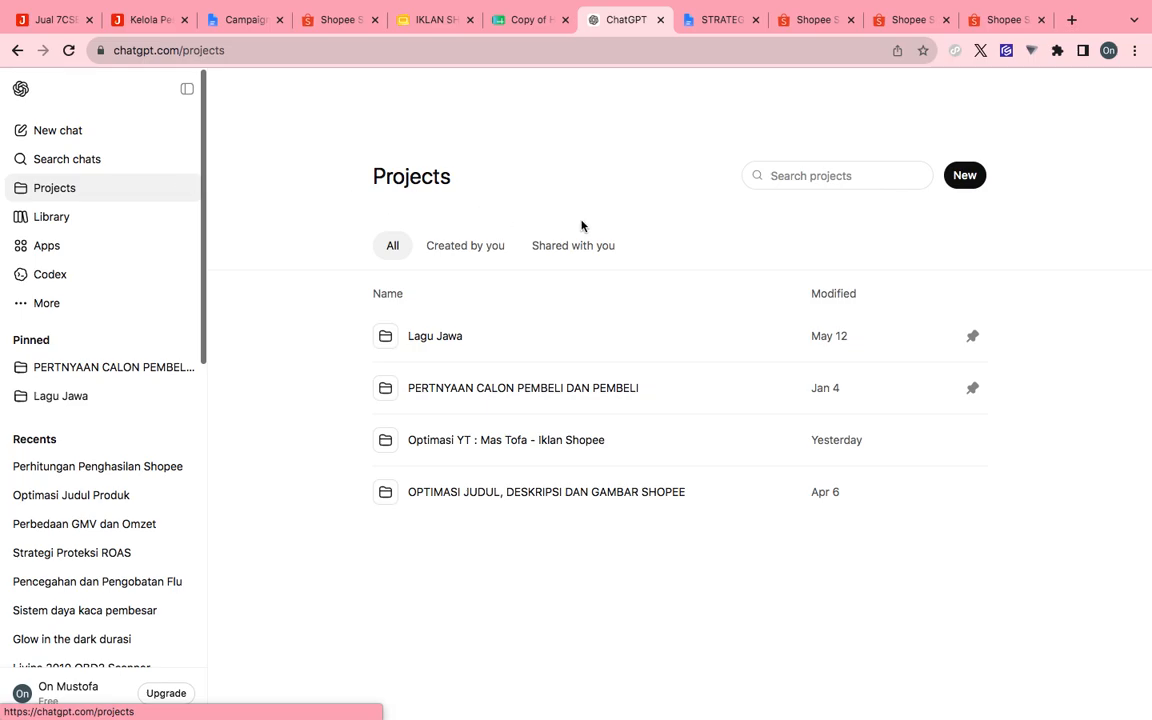
click(952, 180)
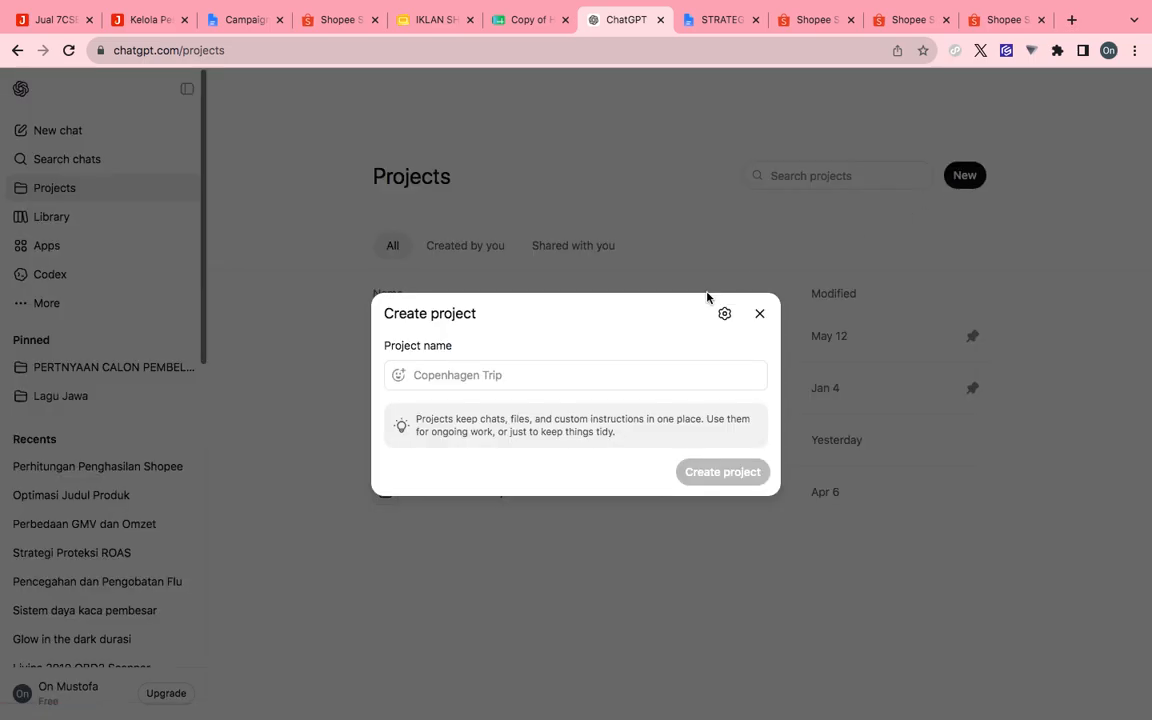
click(537, 378)
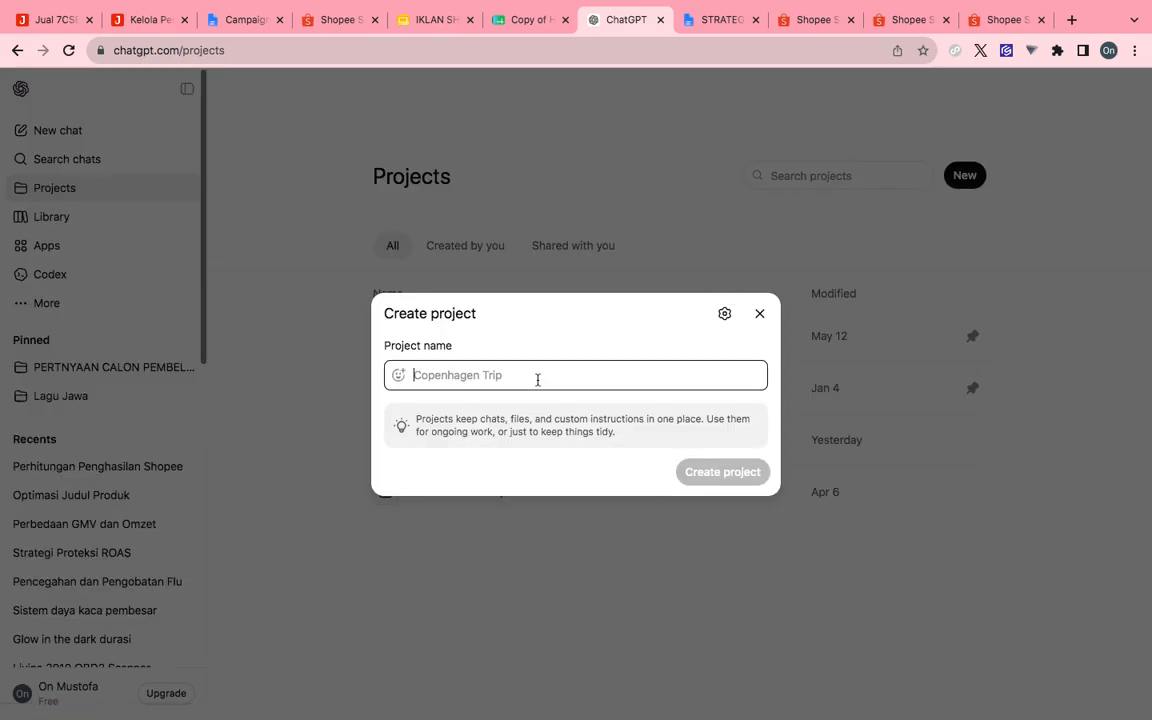
text(OPT)
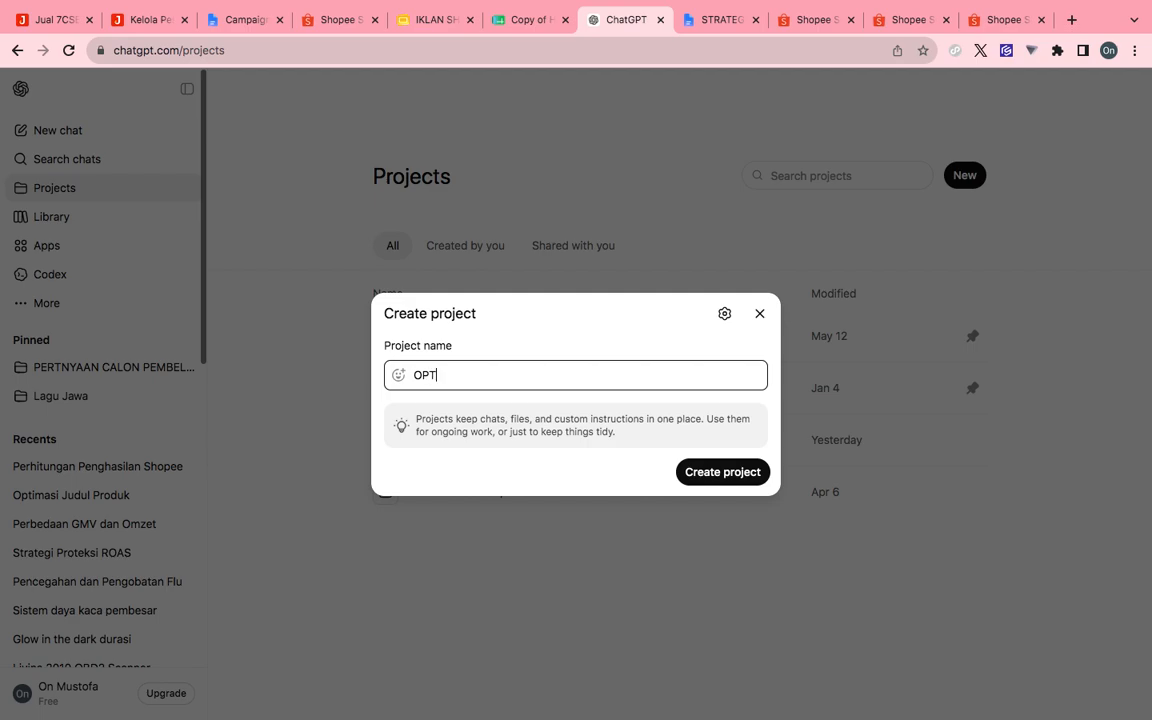
text(IMASI PRODUK SHOPEE)
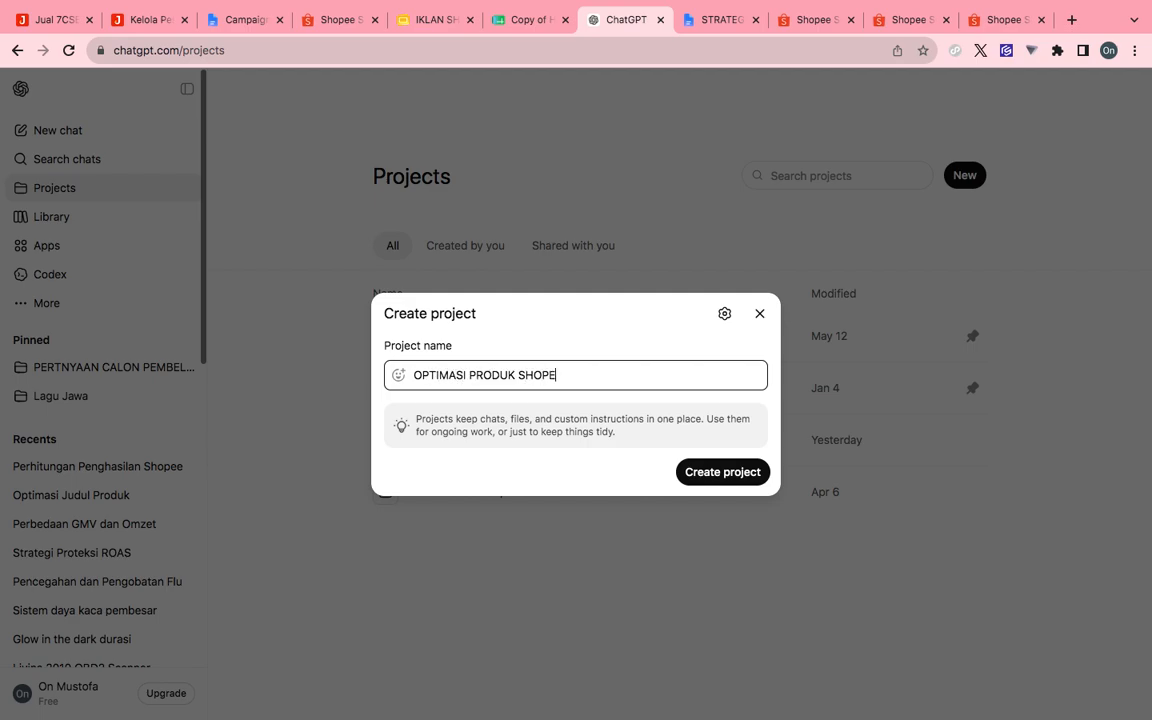
click(740, 488)
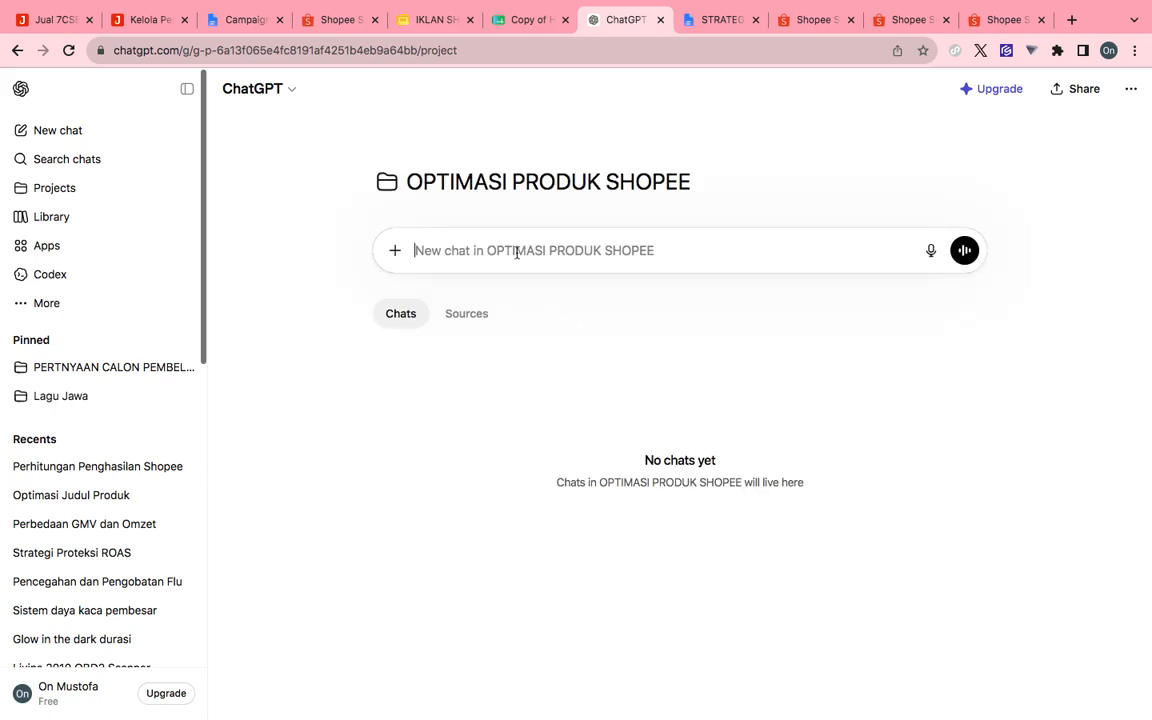
- Send the copied product optimisation prompt as a new chat in the OPTIMASI PRODUK SHOPEE project
key(ctrl+v)
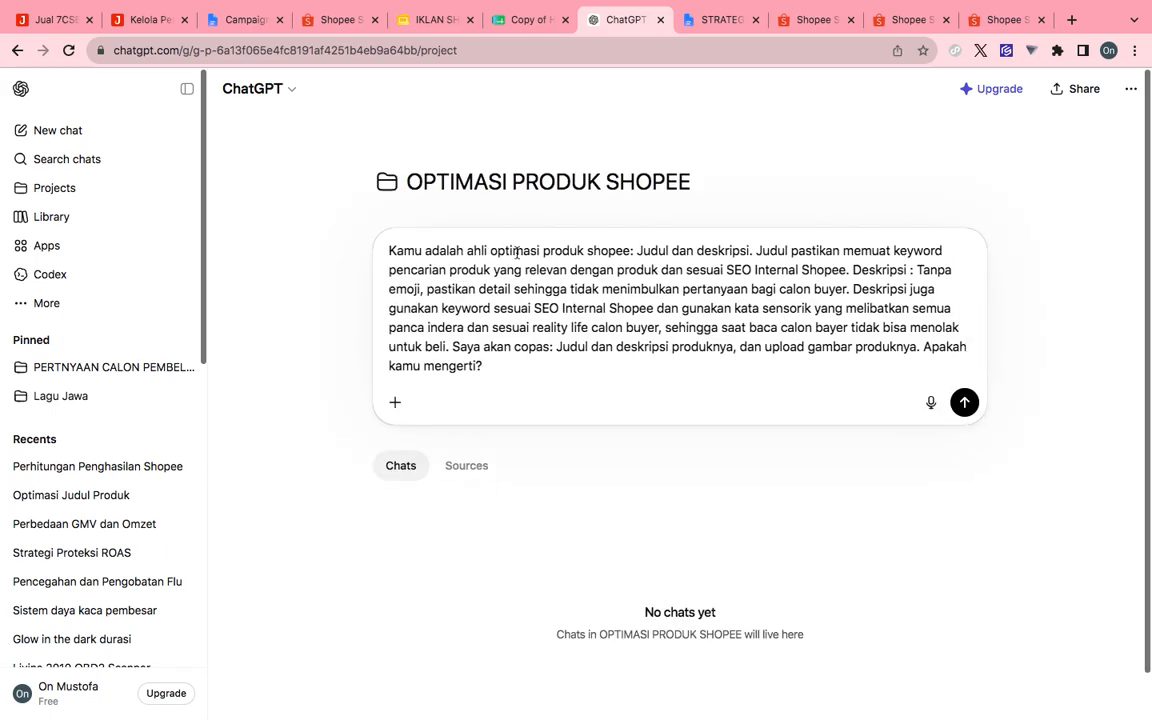
click(964, 403)
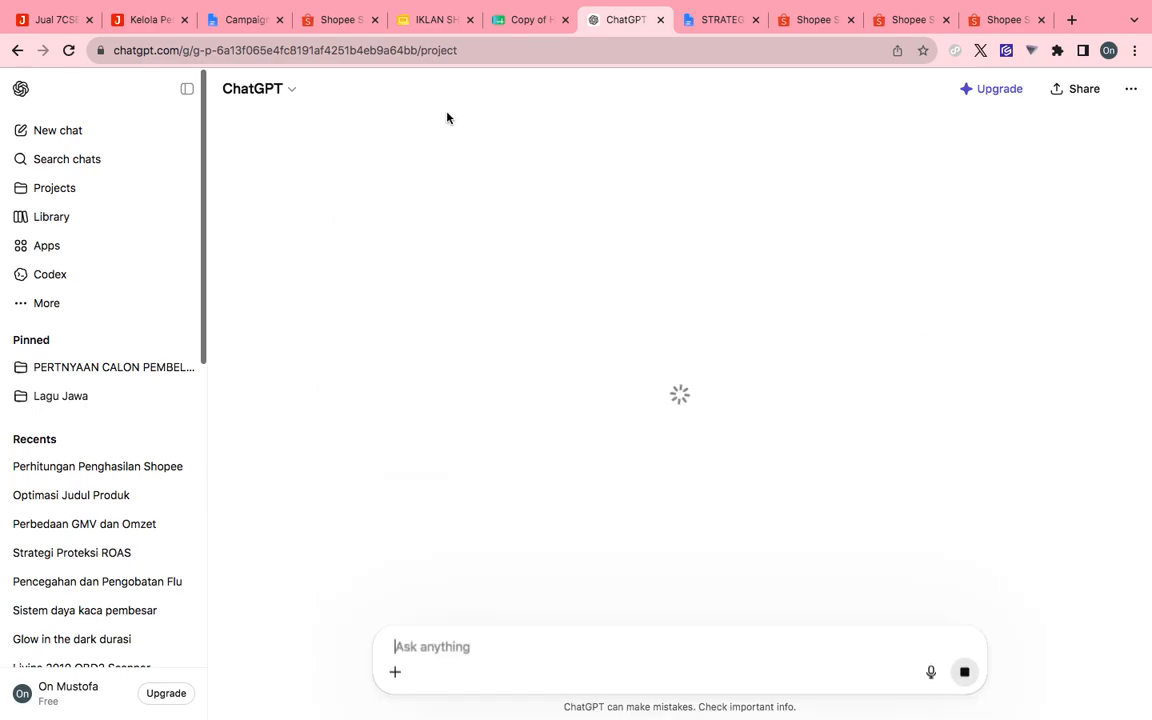
- Switch to the Shopee ad details and copy the product name "OTOHEROES Charger Aki Mobil Intelligent Battery Charger 12V/24V - AJ-618D"
click(336, 33)
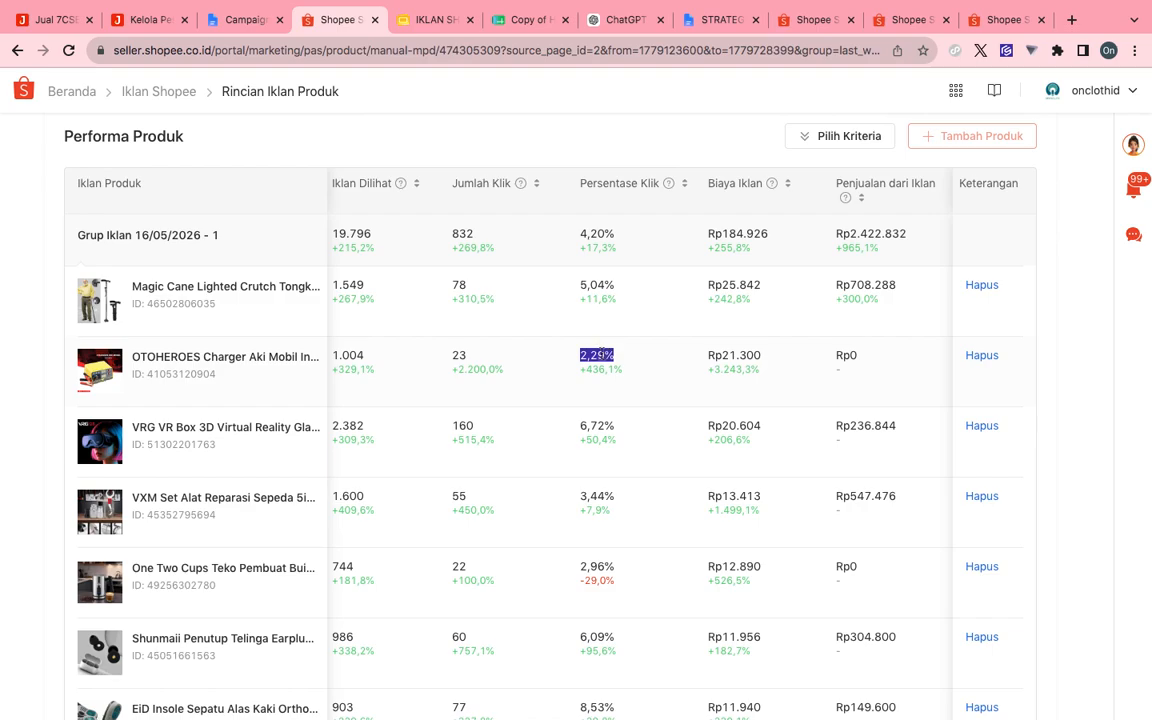
click(109, 378)
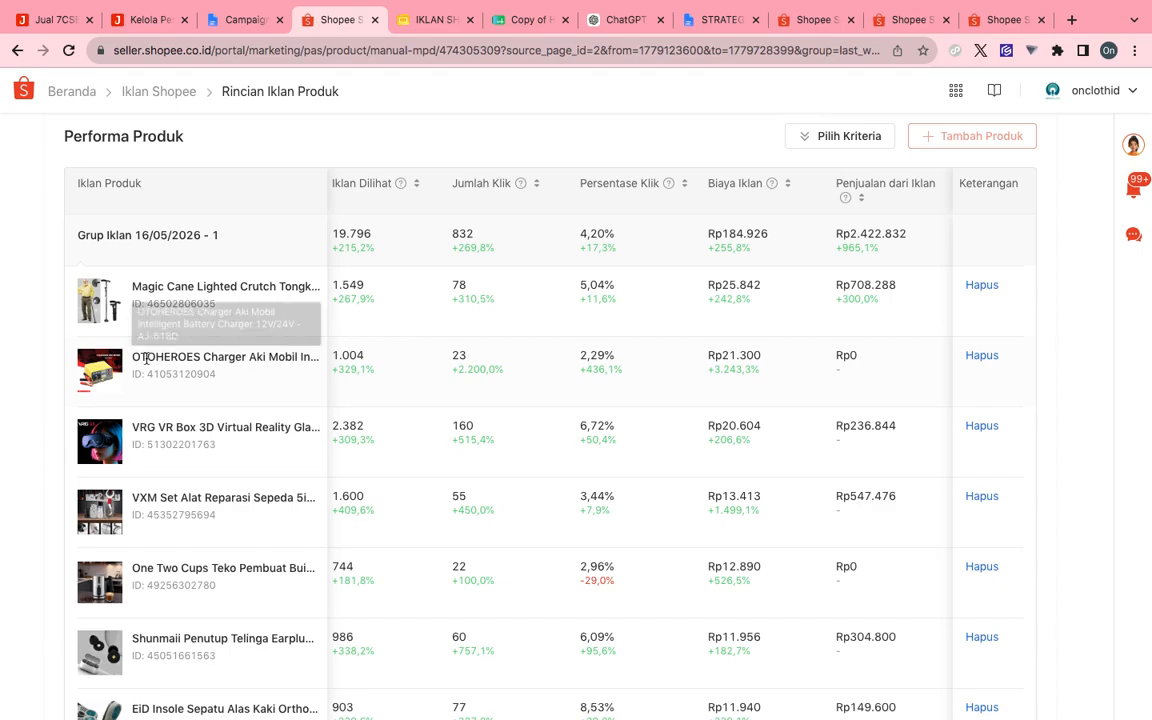
triple_click(200, 357)
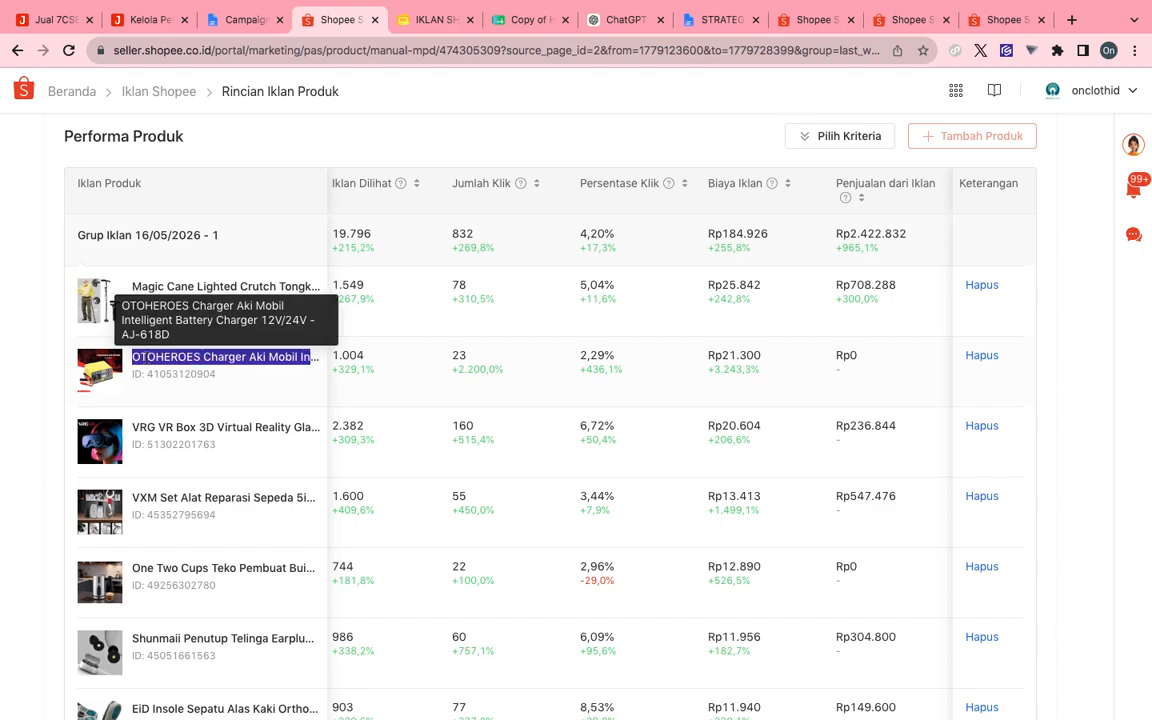
right_click(148, 363)
click(175, 391)
- Open Produk Saya from the Seller Centre home page, dismiss the Standar Produk offer, and search for the copied OTOHEROES charger name
click(83, 94)
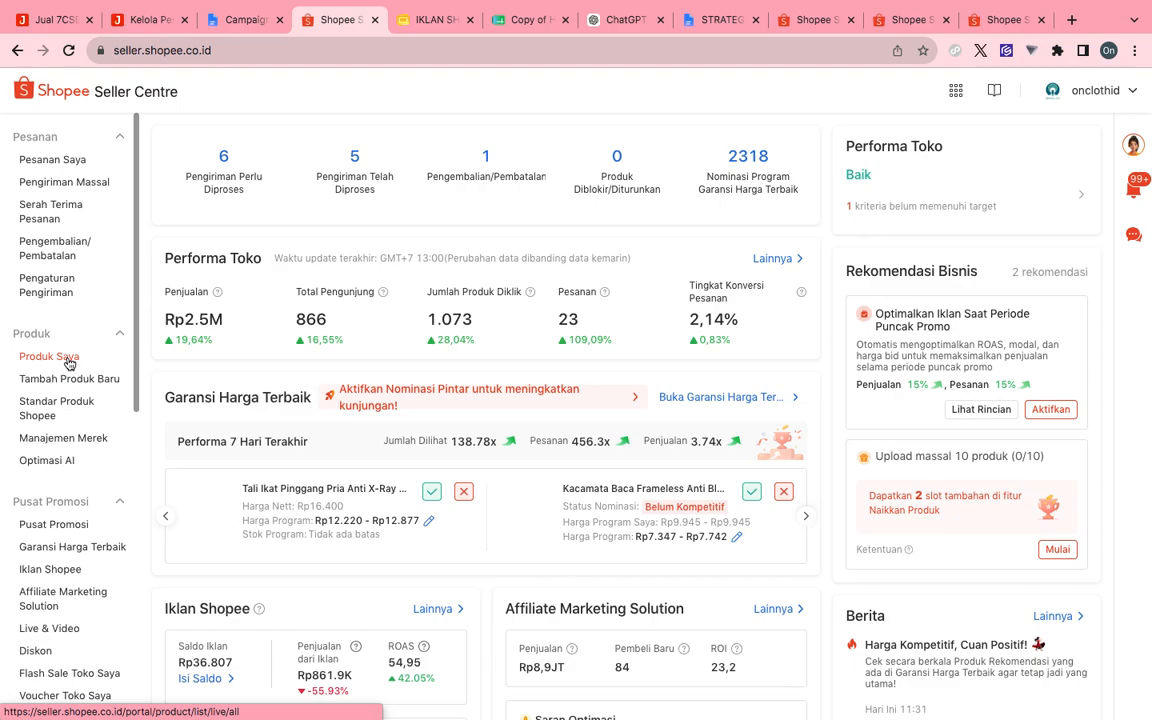
click(68, 362)
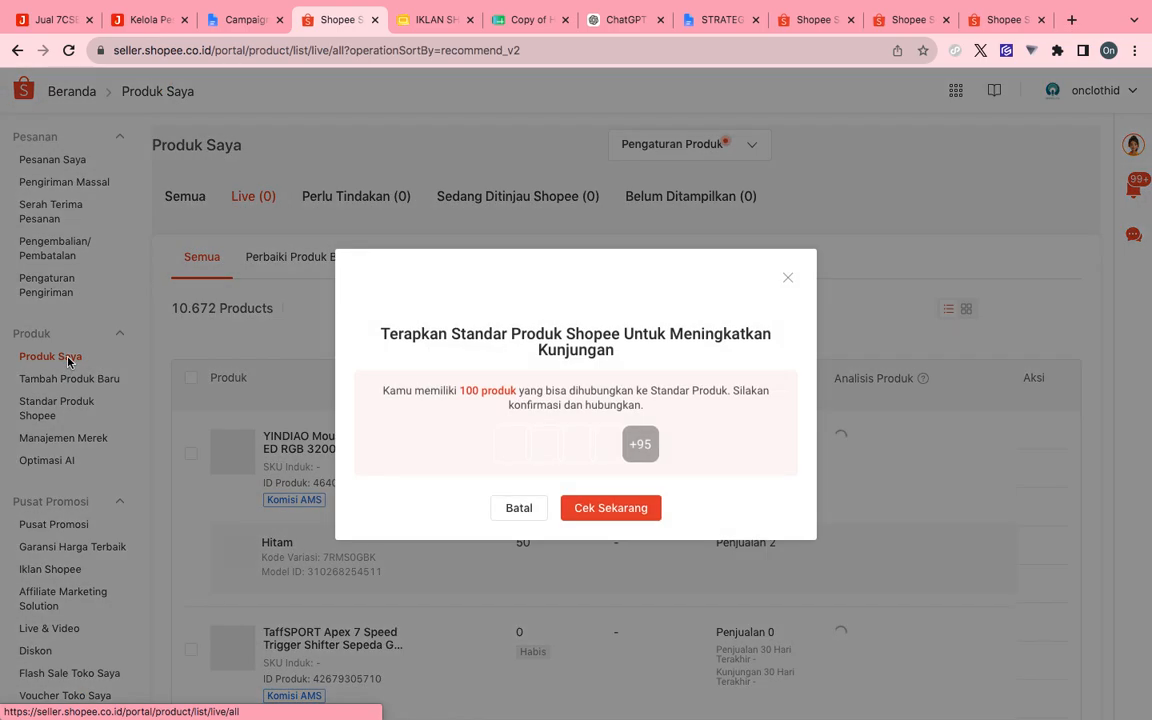
click(518, 509)
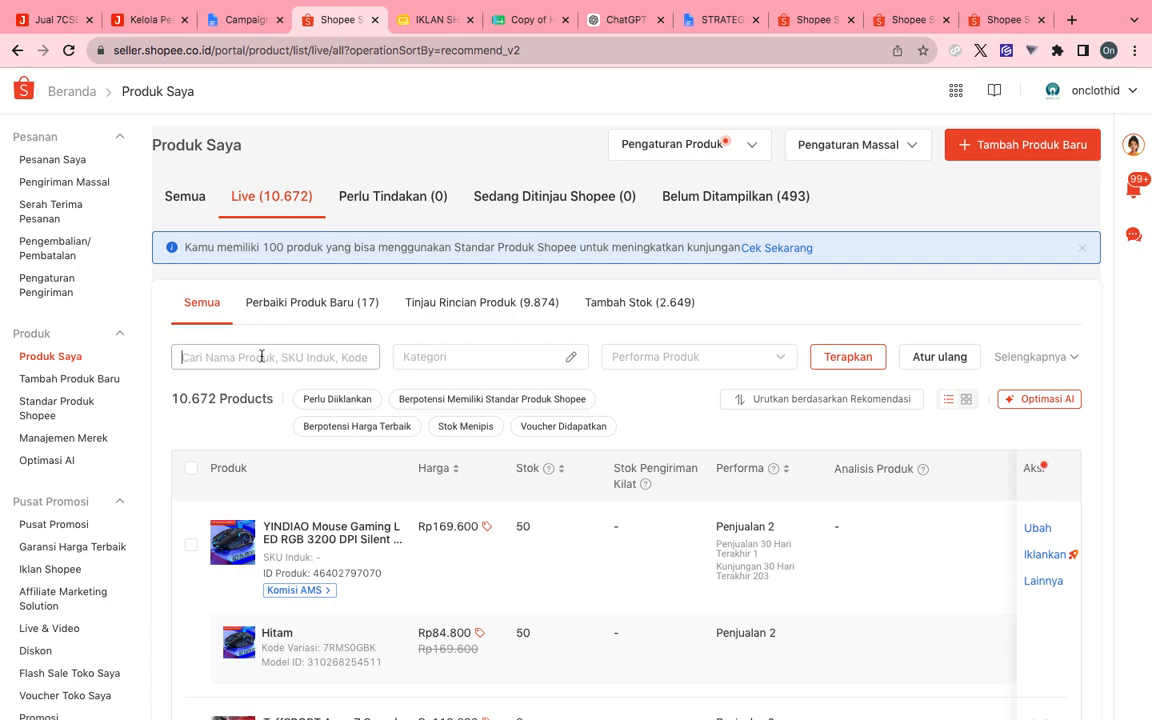
key(super+v)
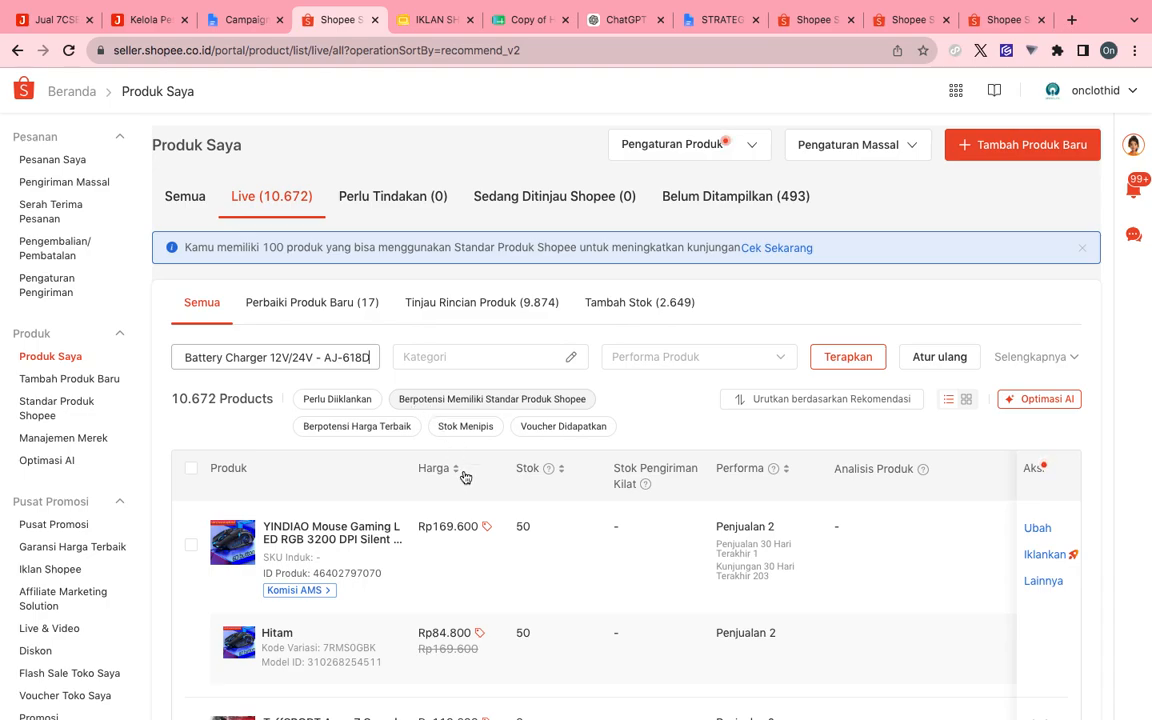
scroll(464, 477, down, 2)
key(Return)
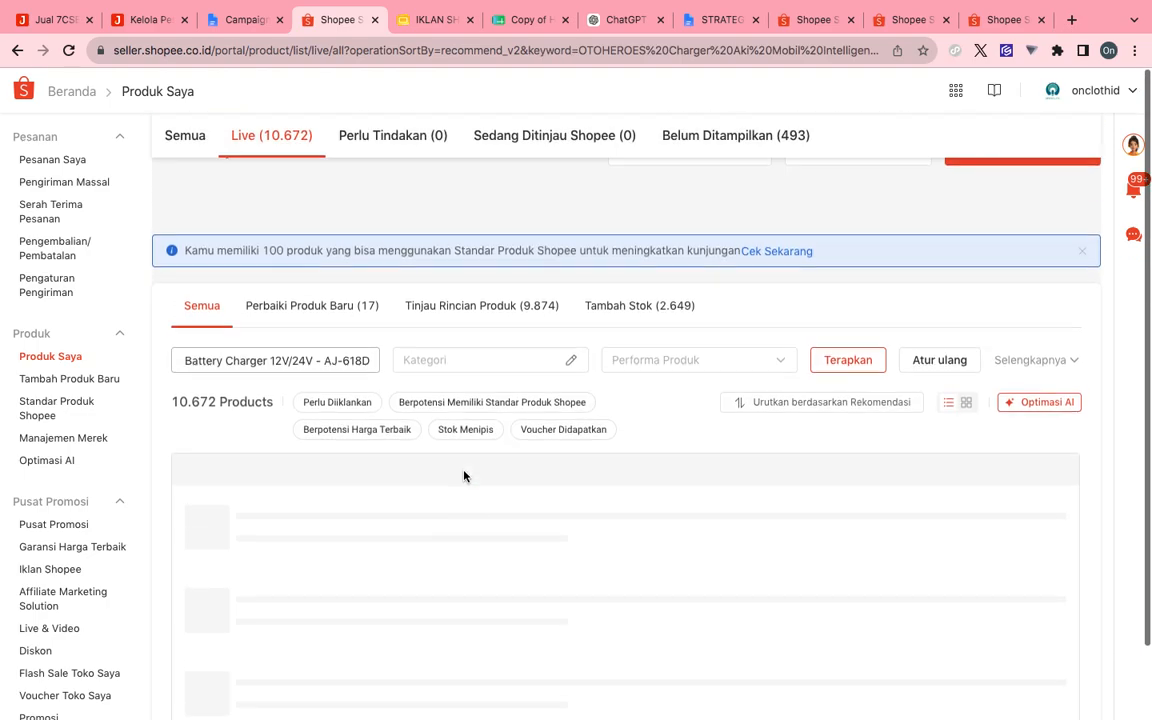
scroll(464, 477, down, 2)
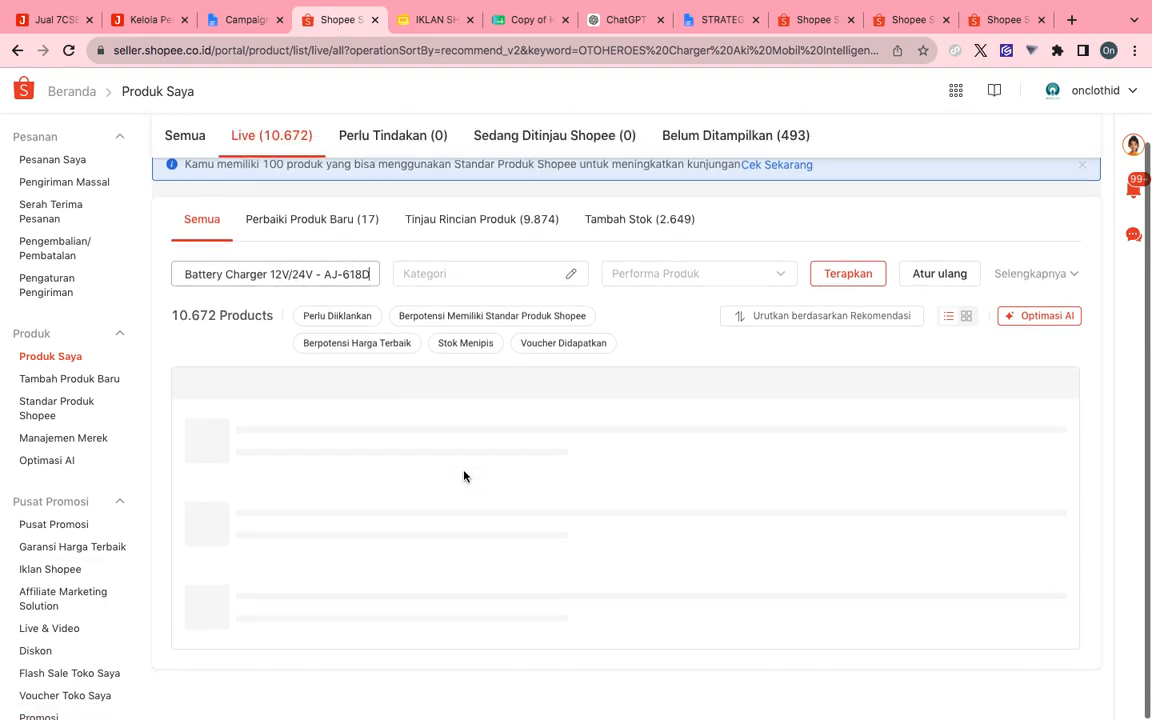
scroll(464, 477, down, 2)
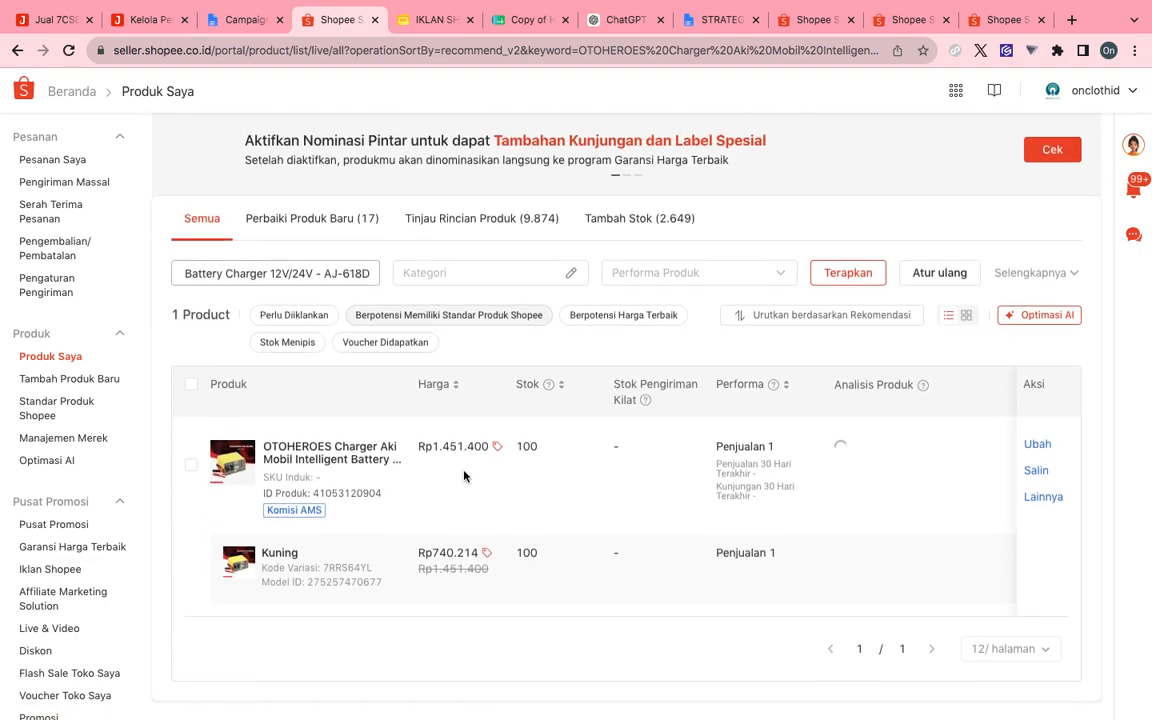
- Open the OTOHEROES charger listing for editing and look through its photos, name and description sections
click(1038, 413)
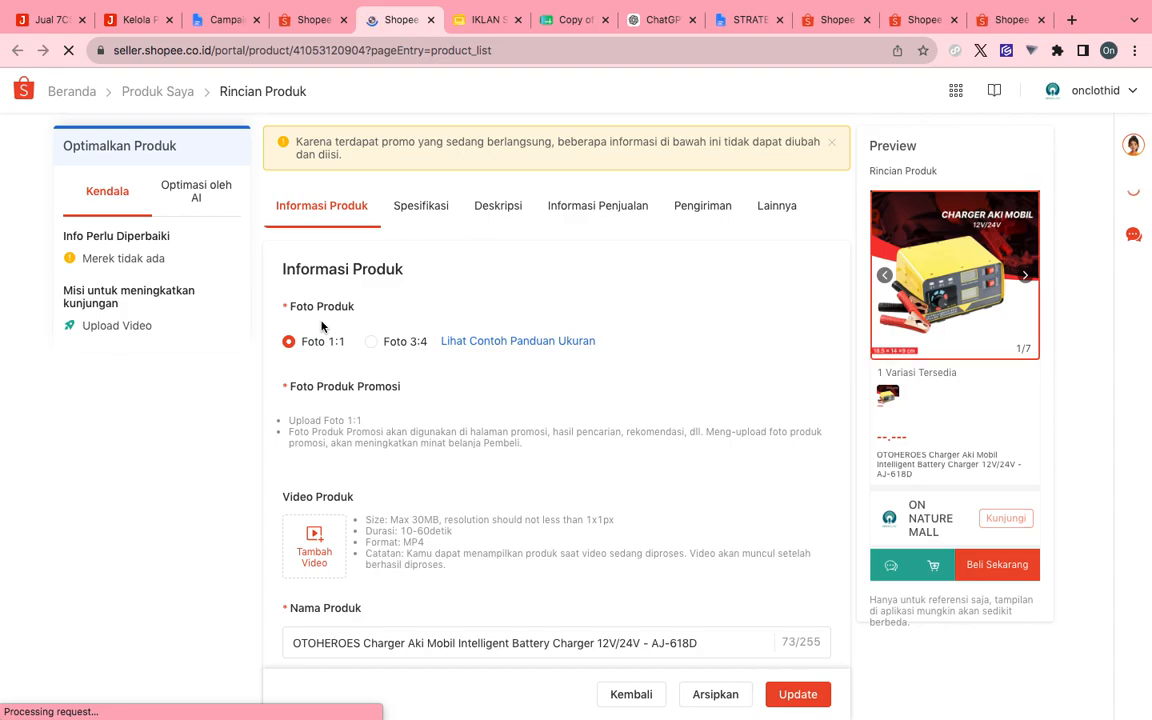
scroll(321, 325, down, 3)
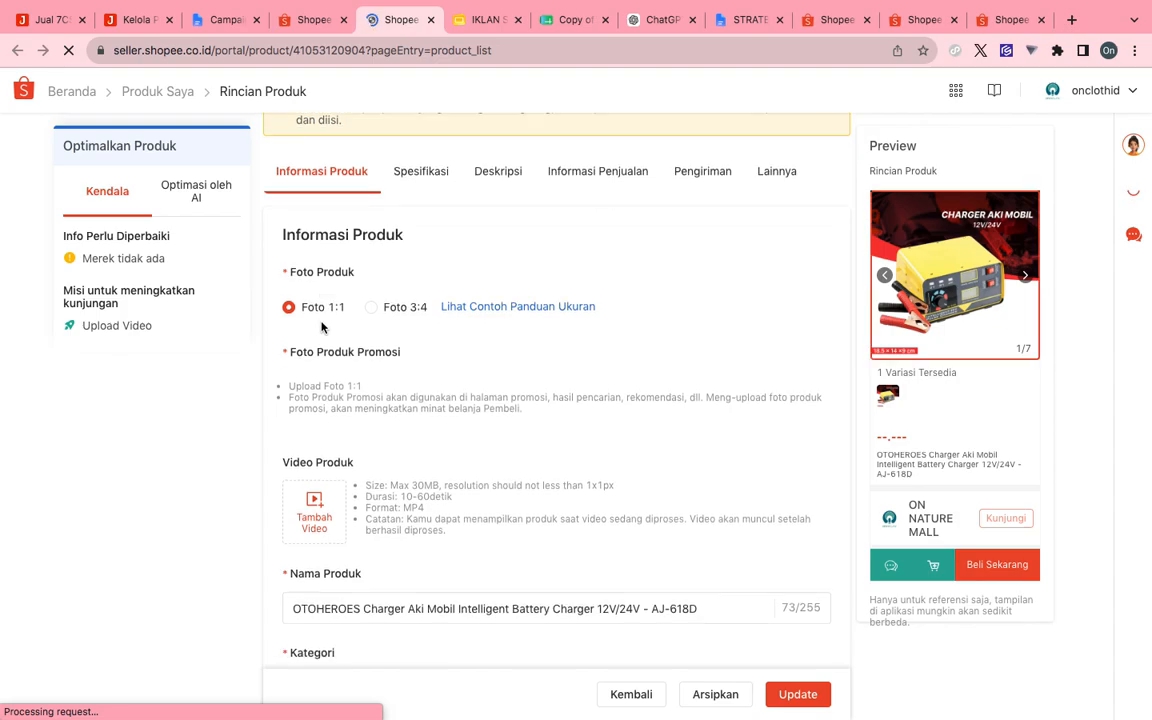
scroll(321, 325, up, 3)
scroll(321, 325, down, 5)
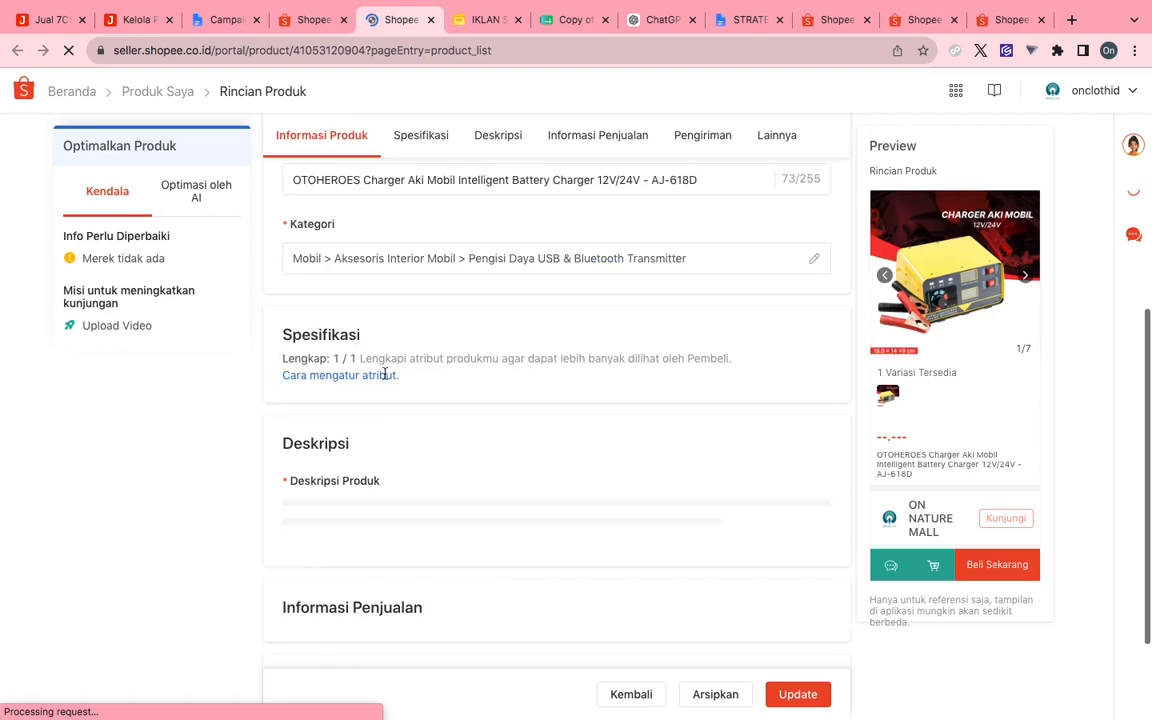
scroll(388, 420, up, 3)
scroll(388, 430, up, 2)
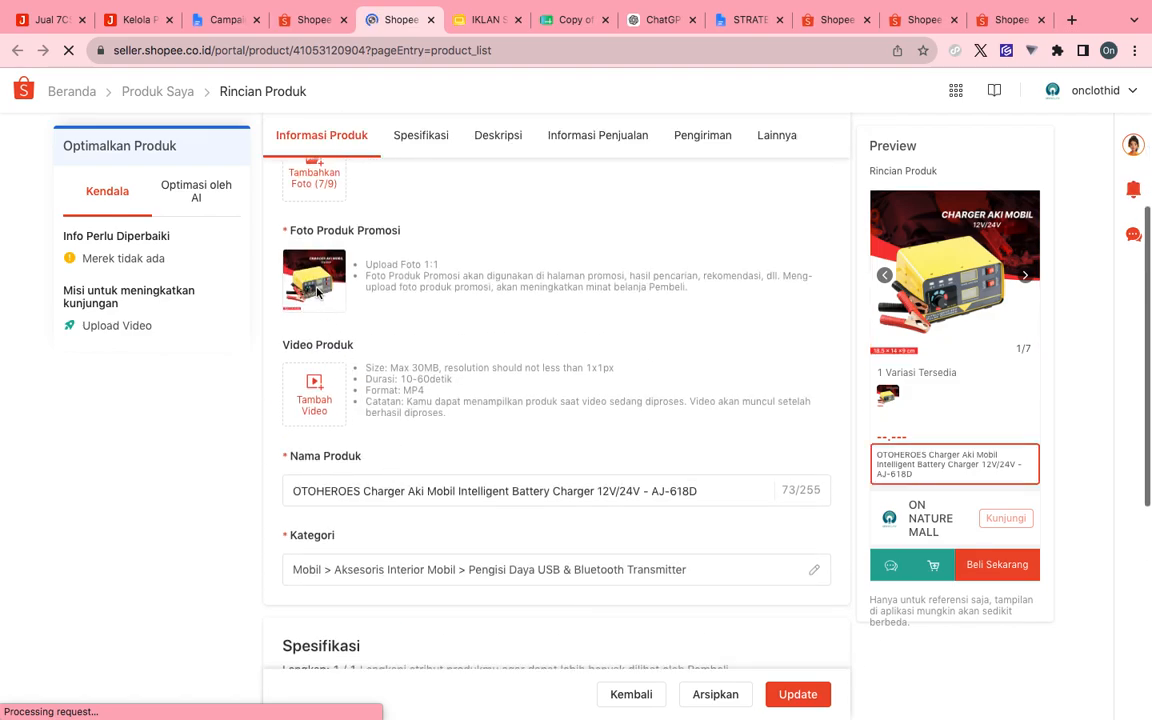
scroll(331, 284, up, 3)
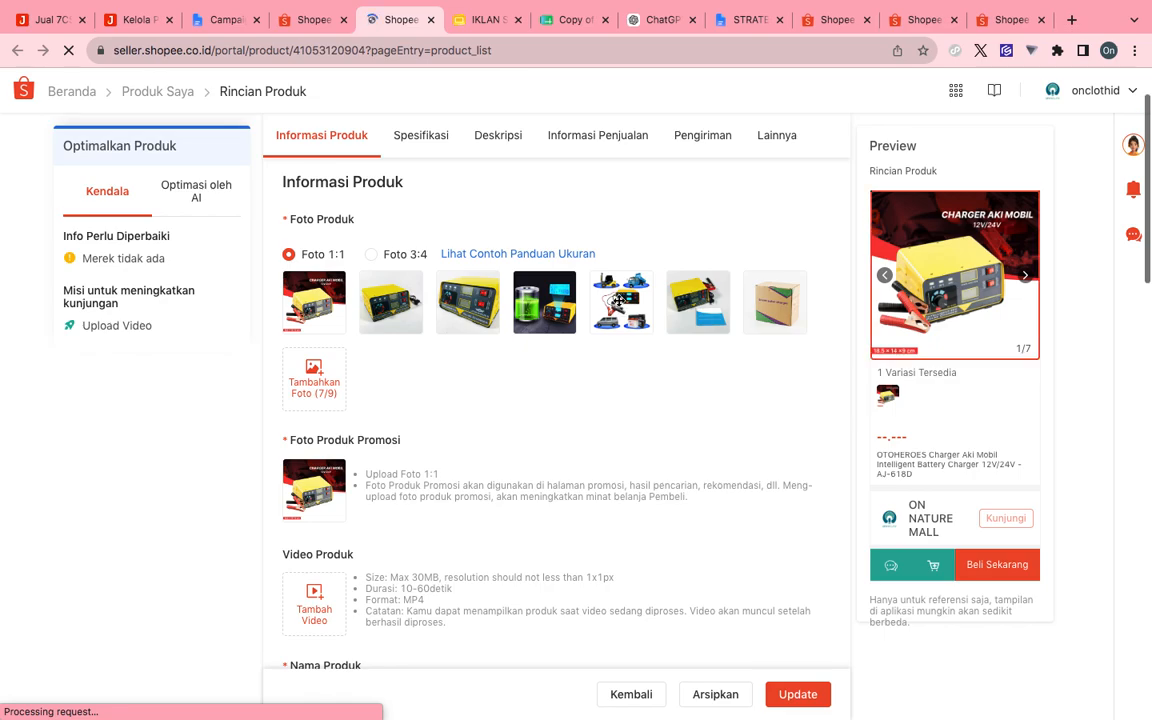
- Try to copy the charger's fifth product photo, the one showing compatible vehicles
mouse_move(621, 300)
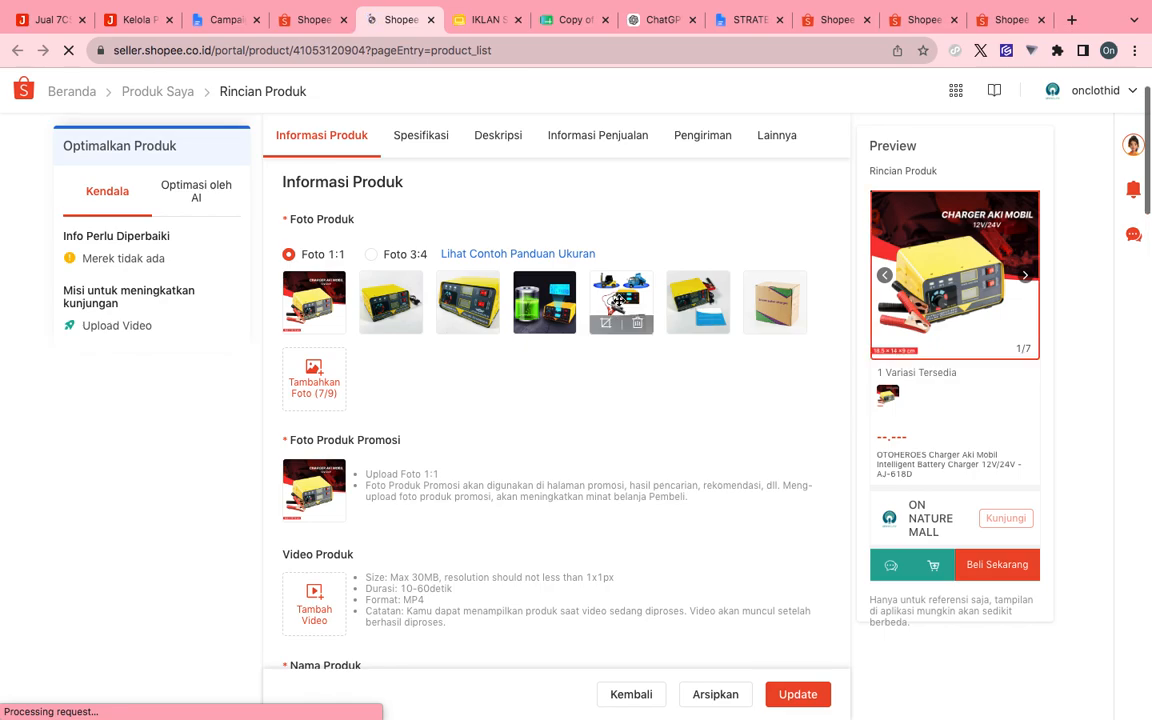
right_click(620, 299)
click(655, 339)
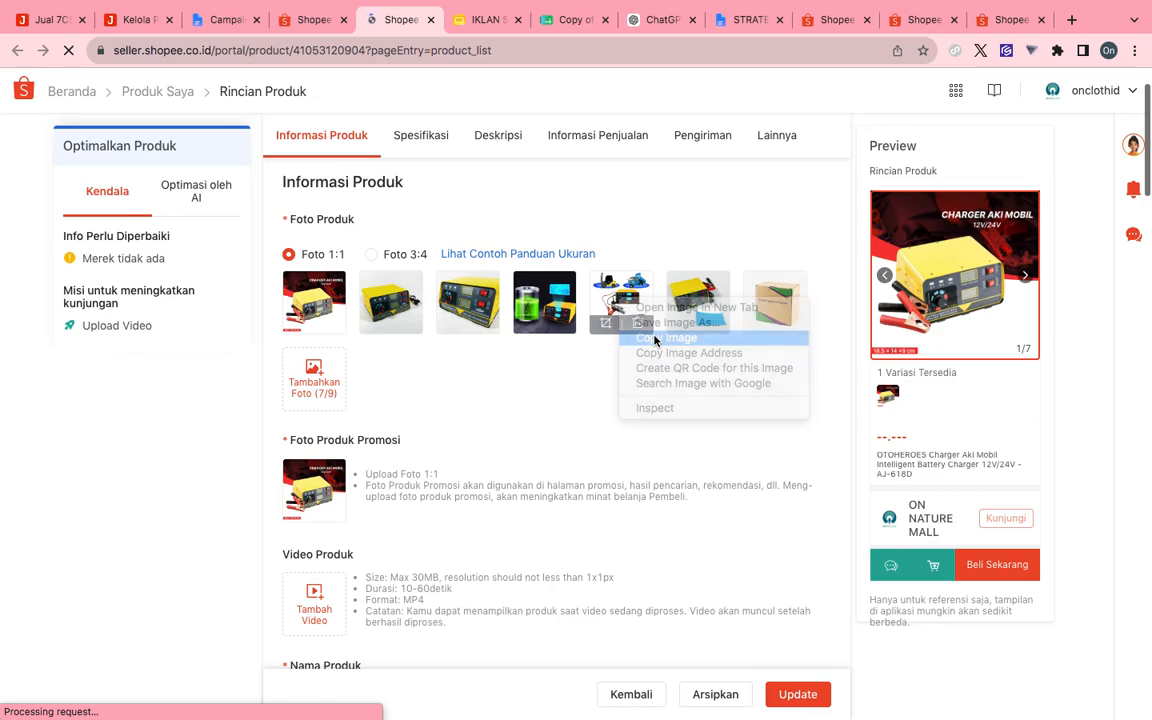
- Switch to the ChatGPT project chat and paste the title "OTOHEROES Charger Aki Mobil Intelligent Battery Charger 12V/24V - AJ-618D" into the message
click(662, 19)
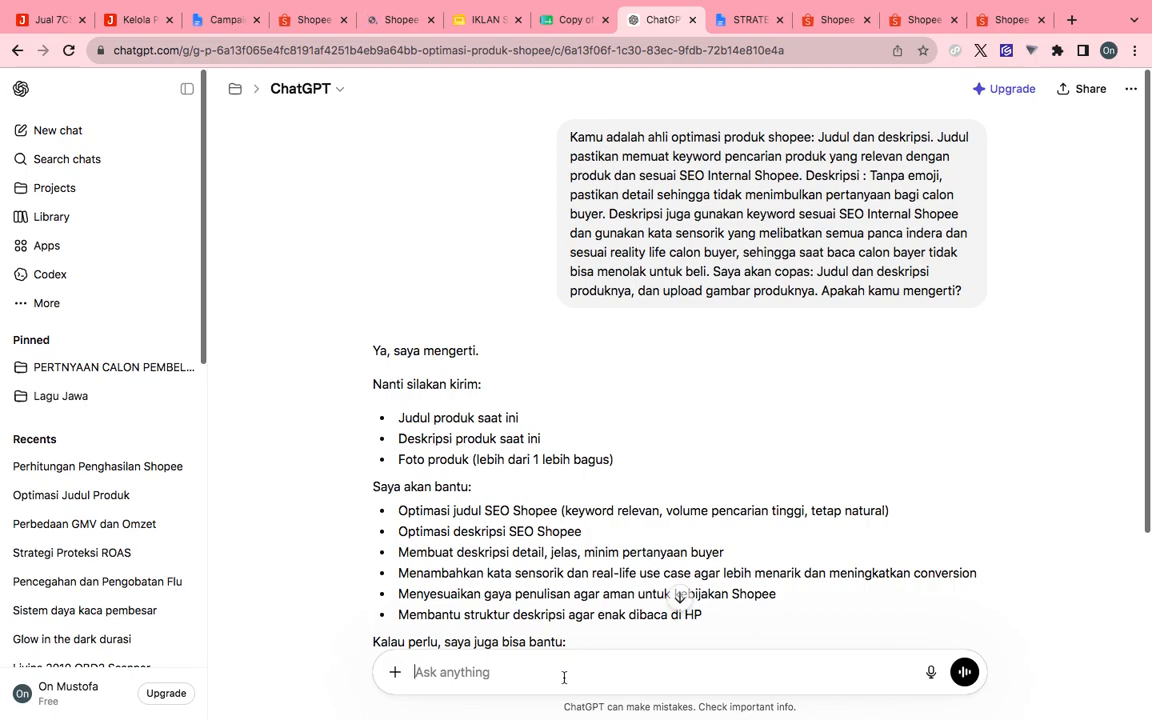
key(super+v)
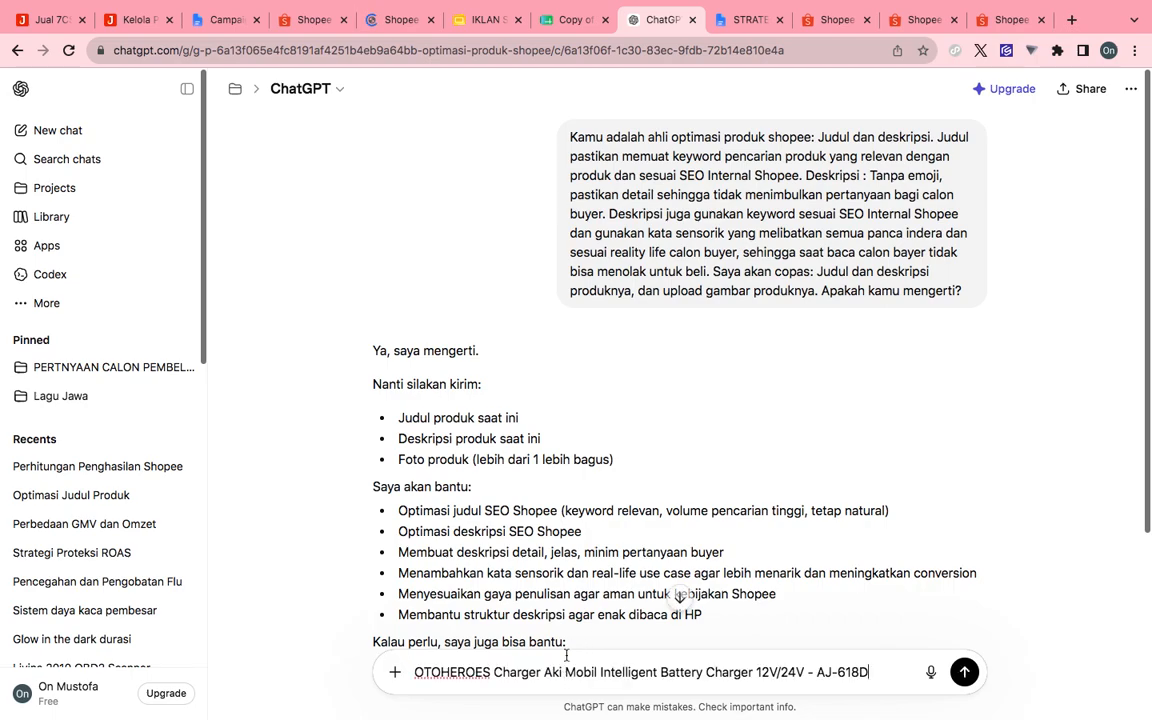
scroll(570, 637, down, 1)
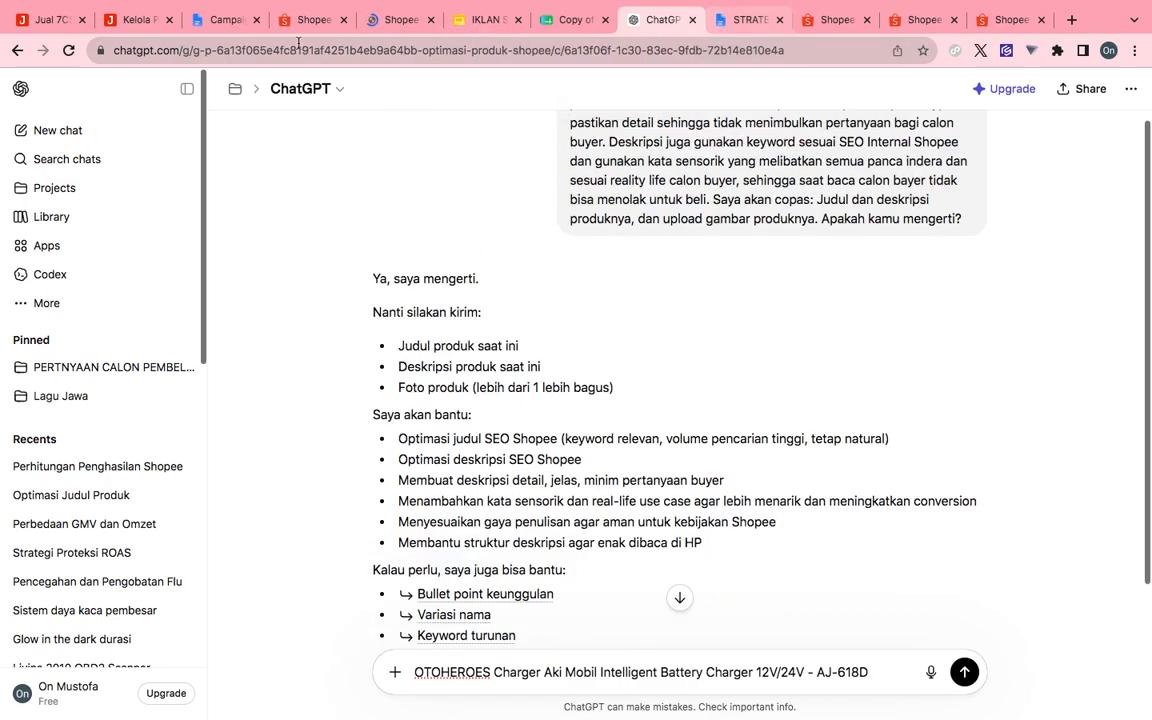
- Copy the fifth product photo from the Shopee listing and attach it to the unsent ChatGPT message
click(399, 22)
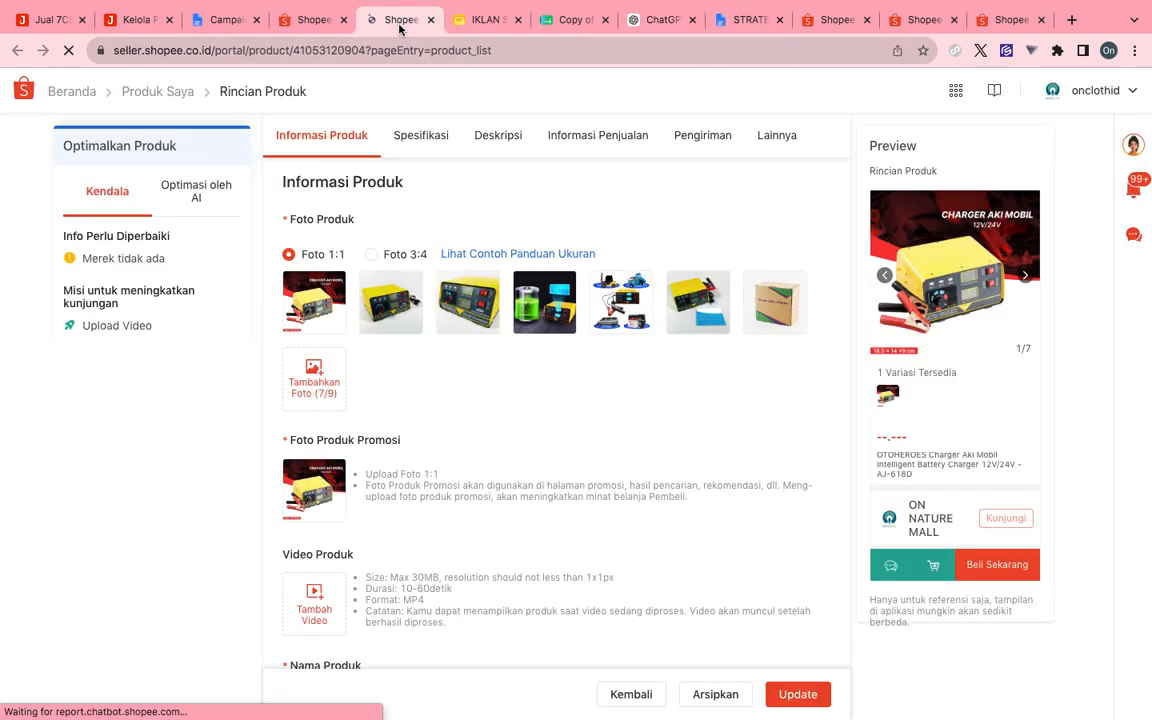
right_click(626, 299)
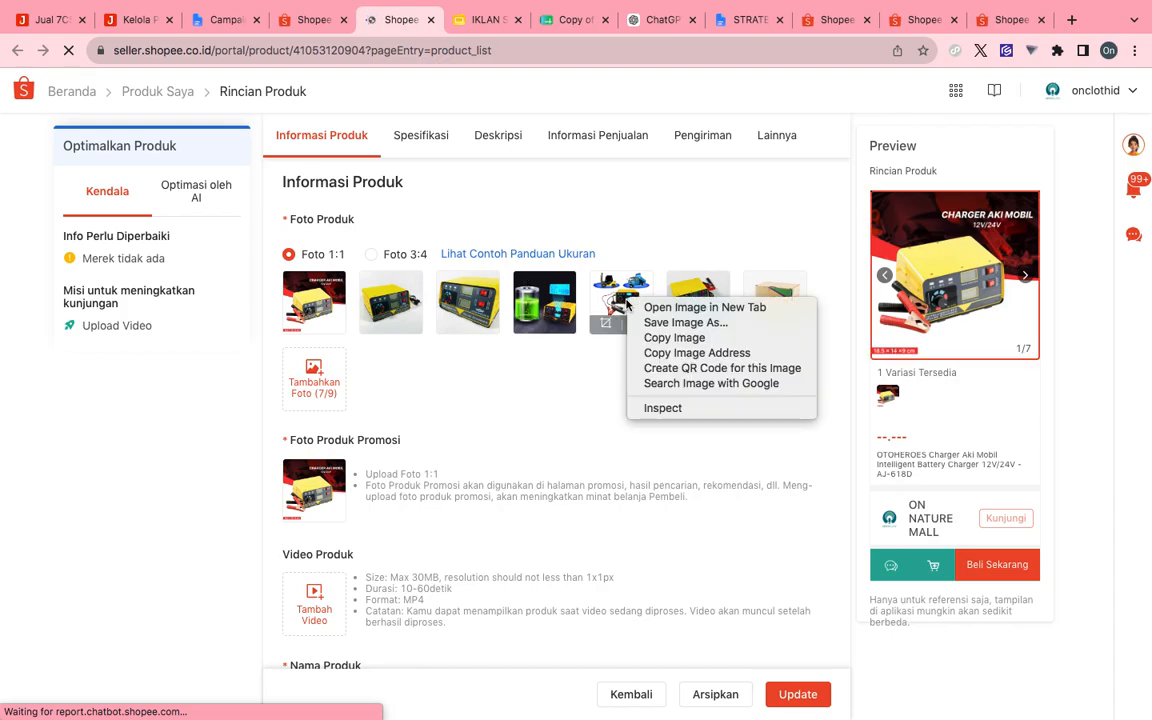
click(655, 338)
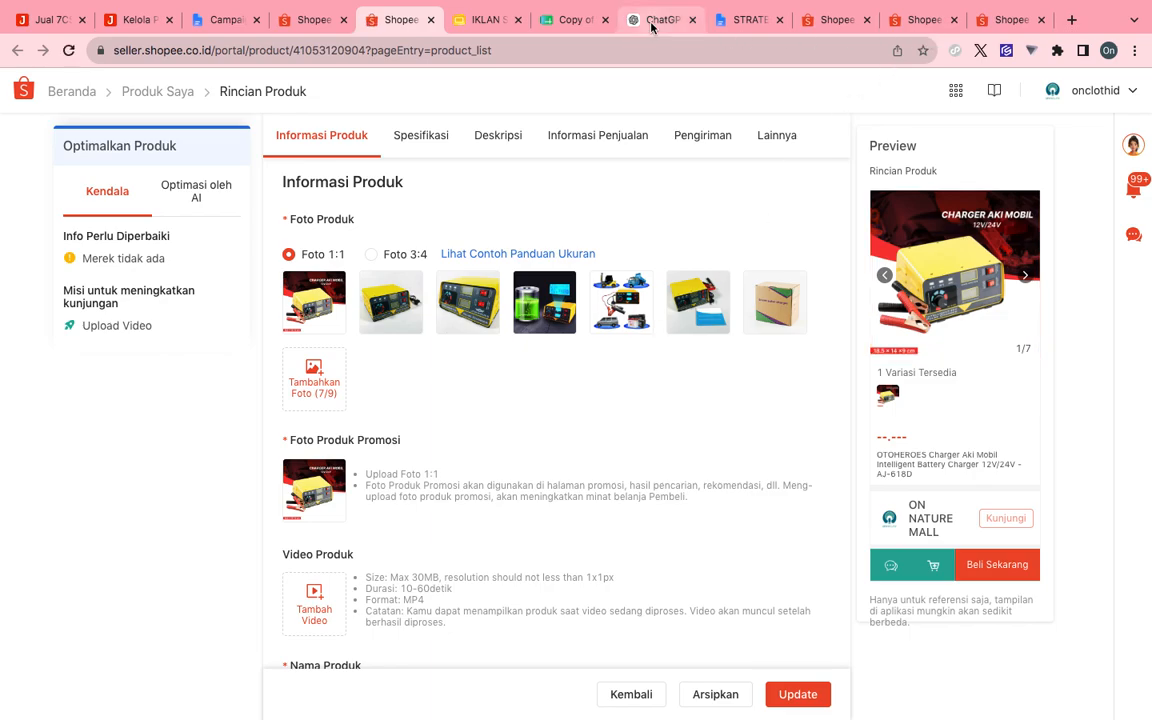
click(651, 22)
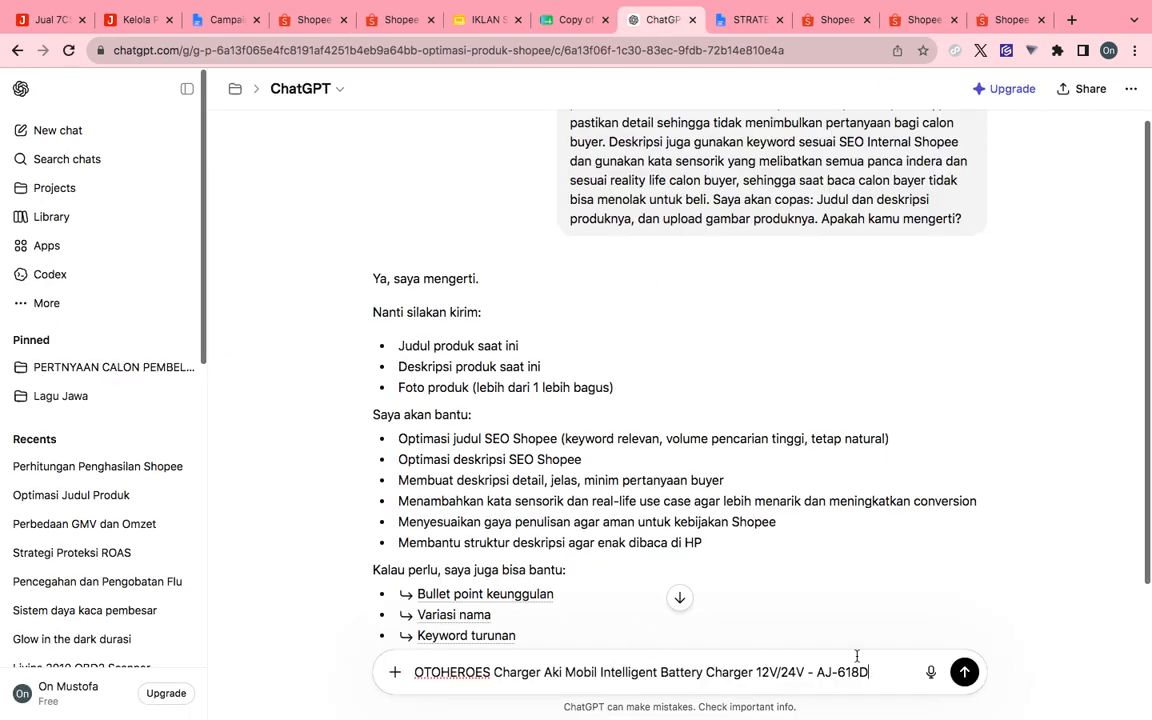
key(super+v)
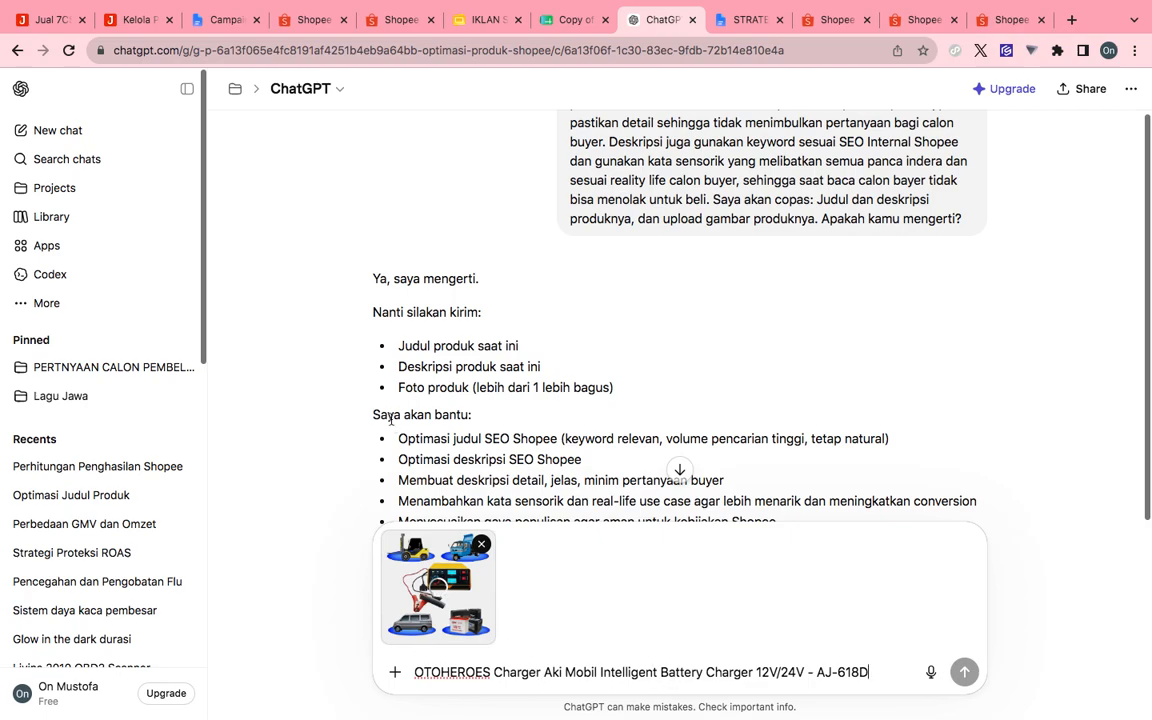
- Return to the Shopee listing and select the entire Deskripsi Produk text for copying
click(400, 22)
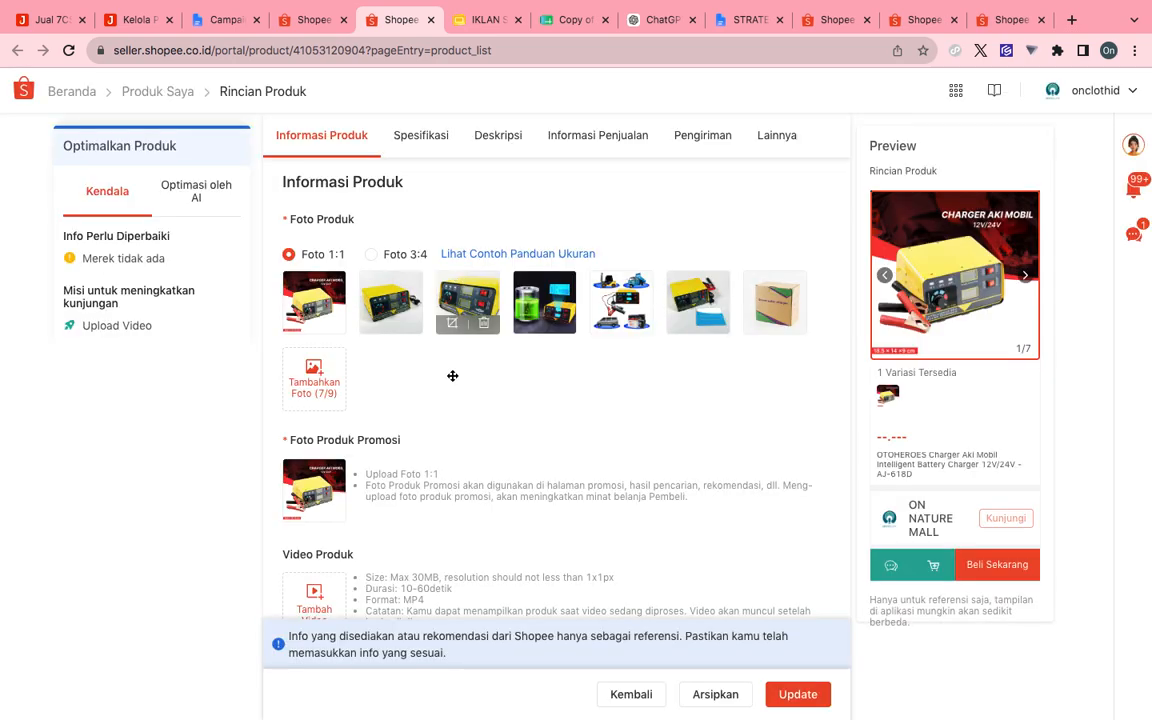
scroll(460, 430, down, 5)
scroll(576, 462, down, 6)
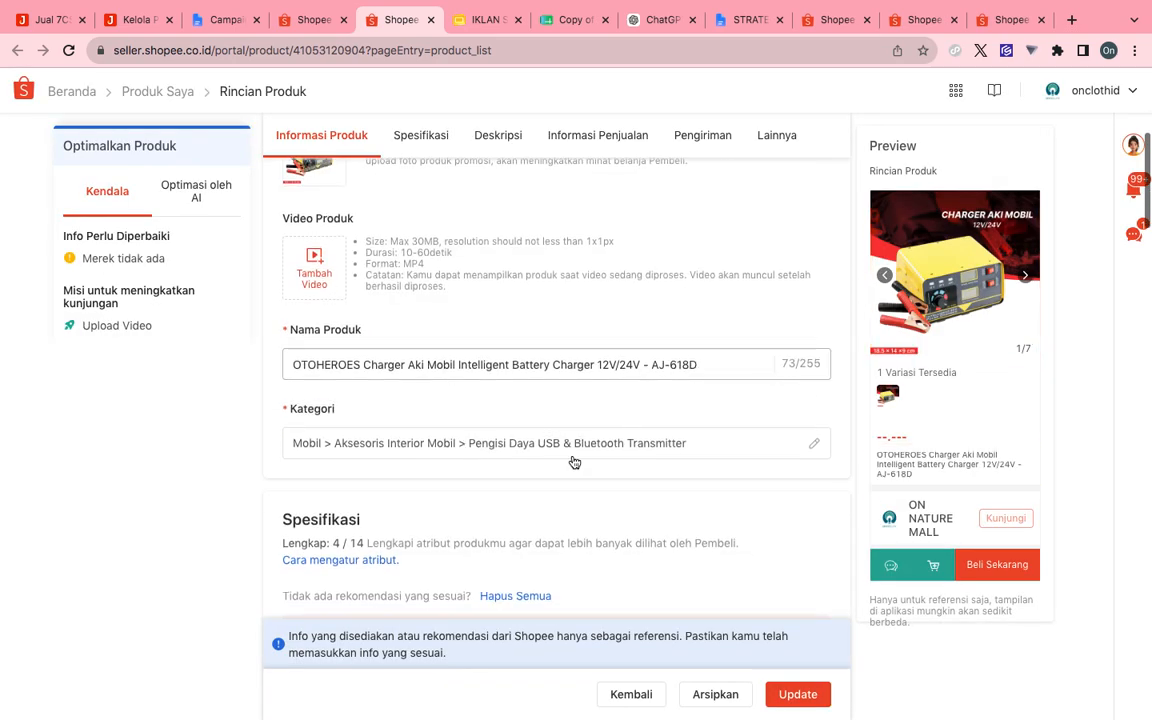
scroll(573, 461, down, 5)
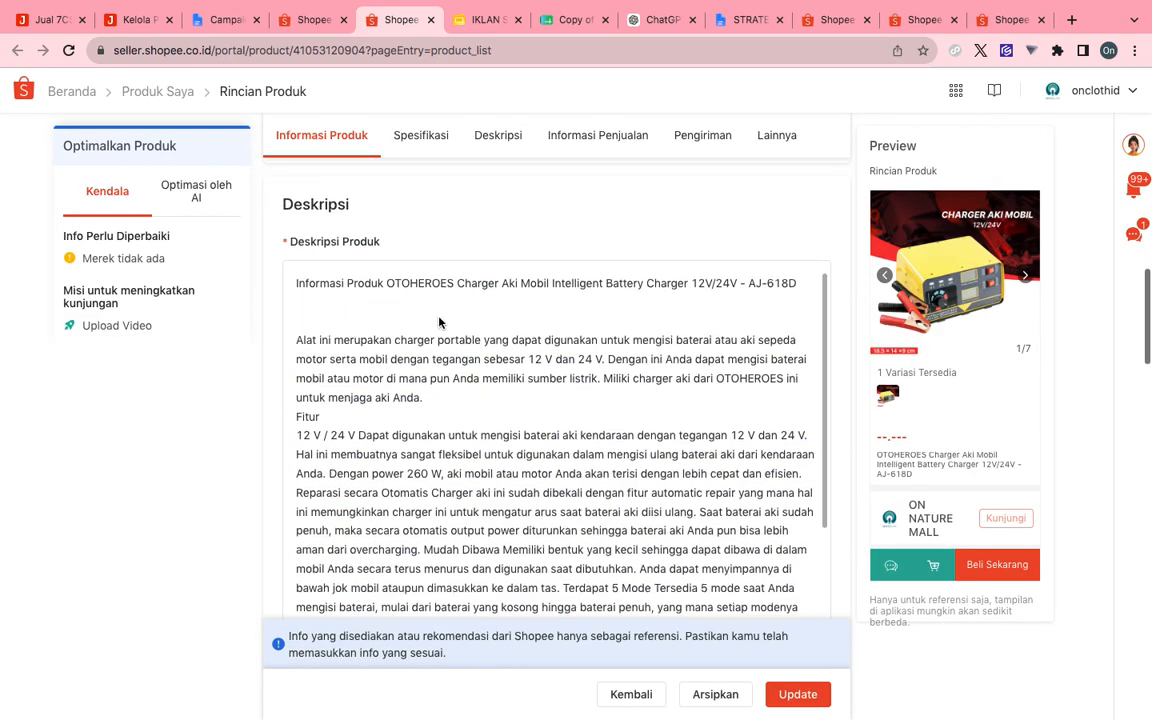
click(419, 283)
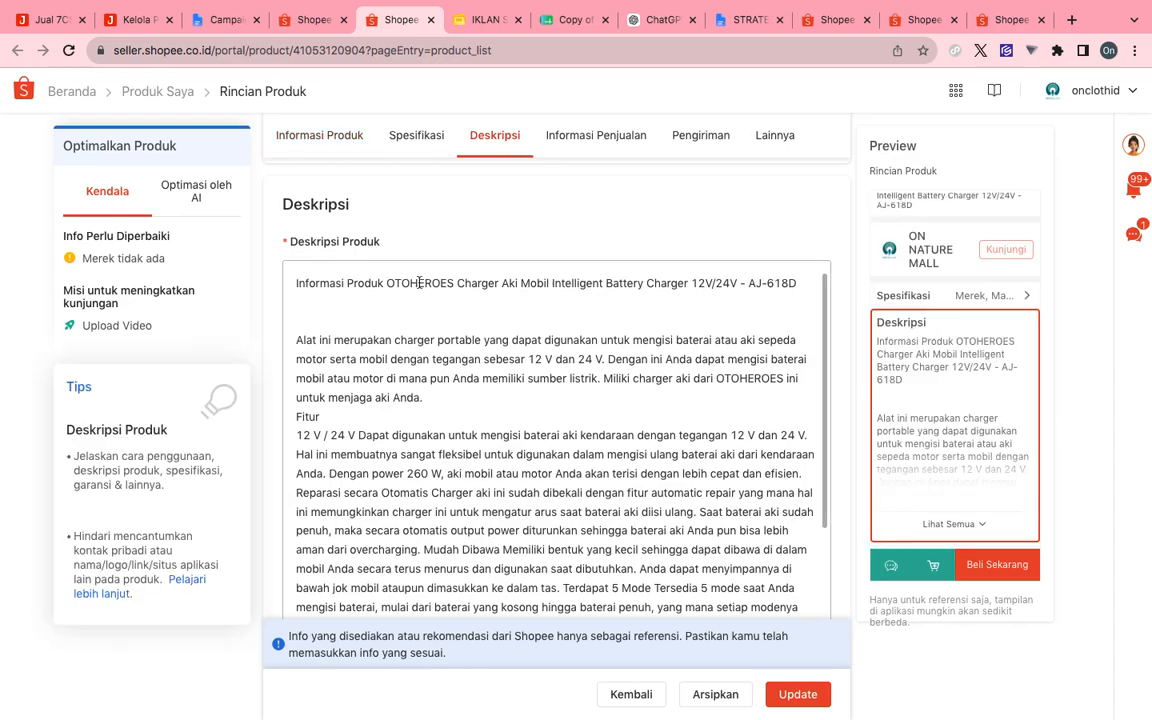
key(super+a)
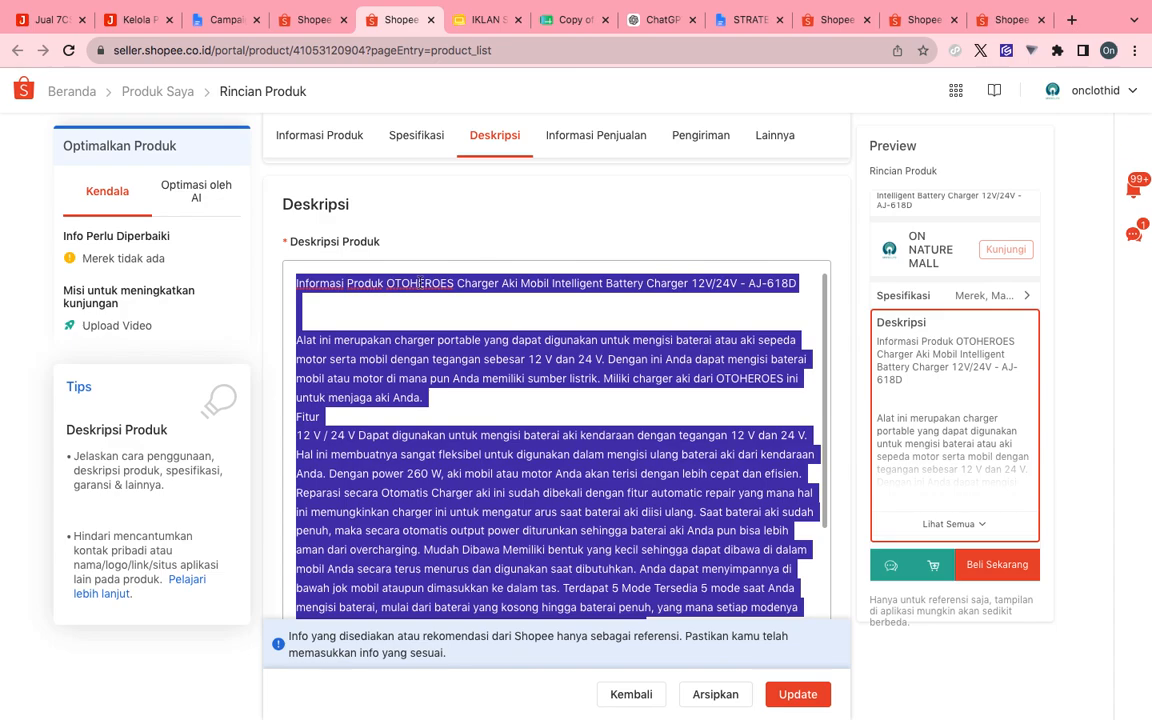
- Paste the full product description after the title in the ChatGPT message and send it with the attached photo
click(660, 22)
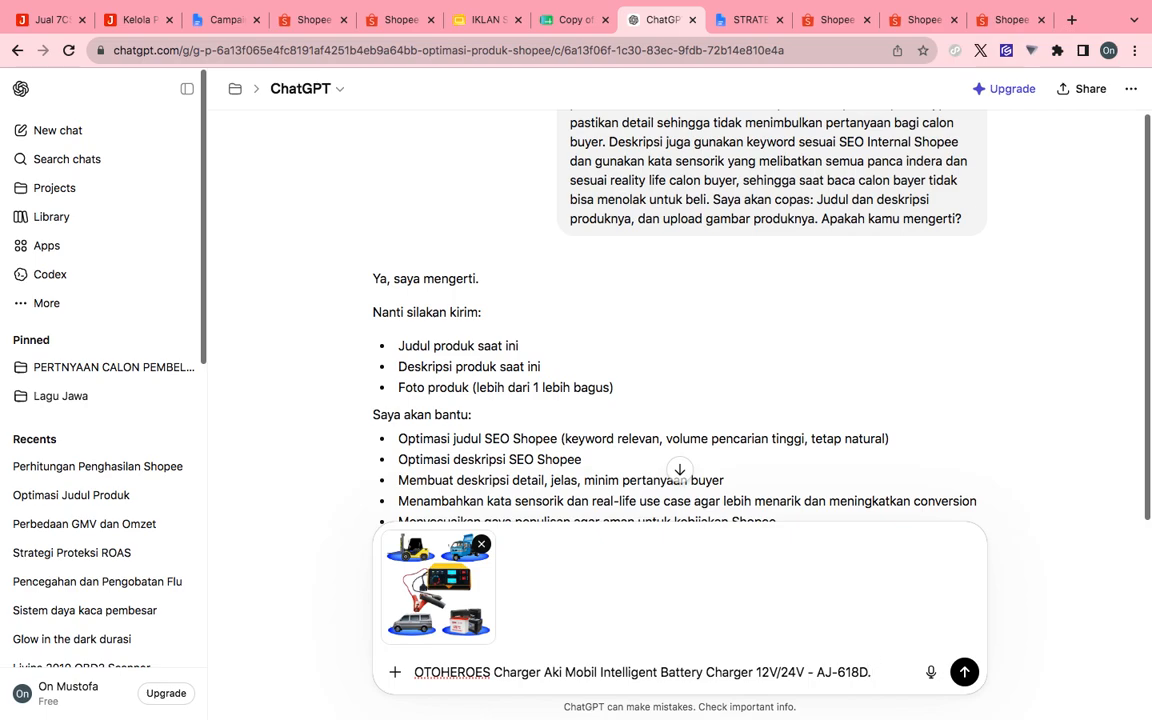
key(super+v)
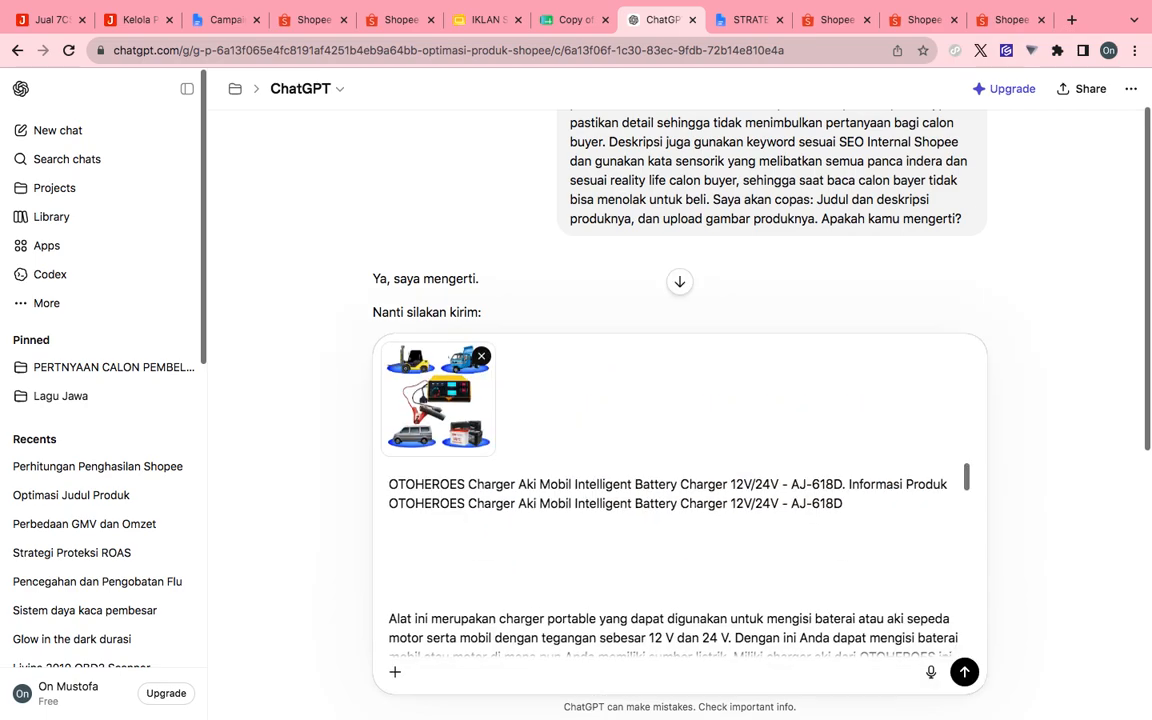
click(969, 684)
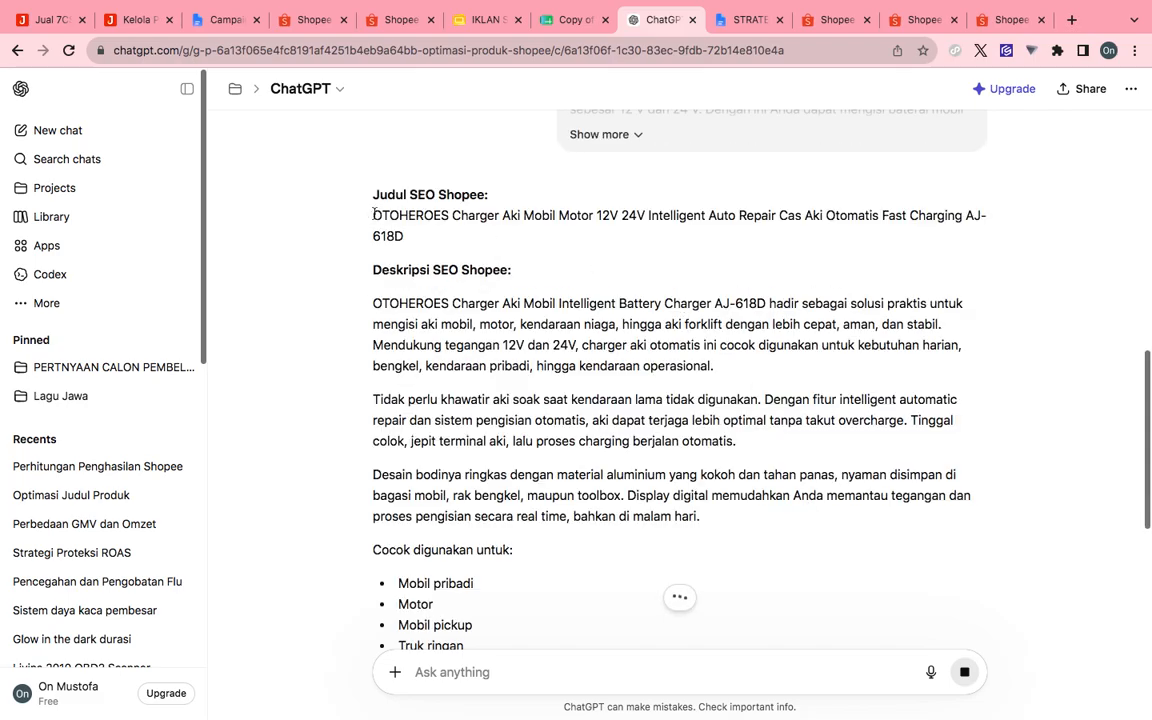
- Copy the new title under Judul SEO Shopee from ChatGPT's reply
drag(375, 214, 405, 236)
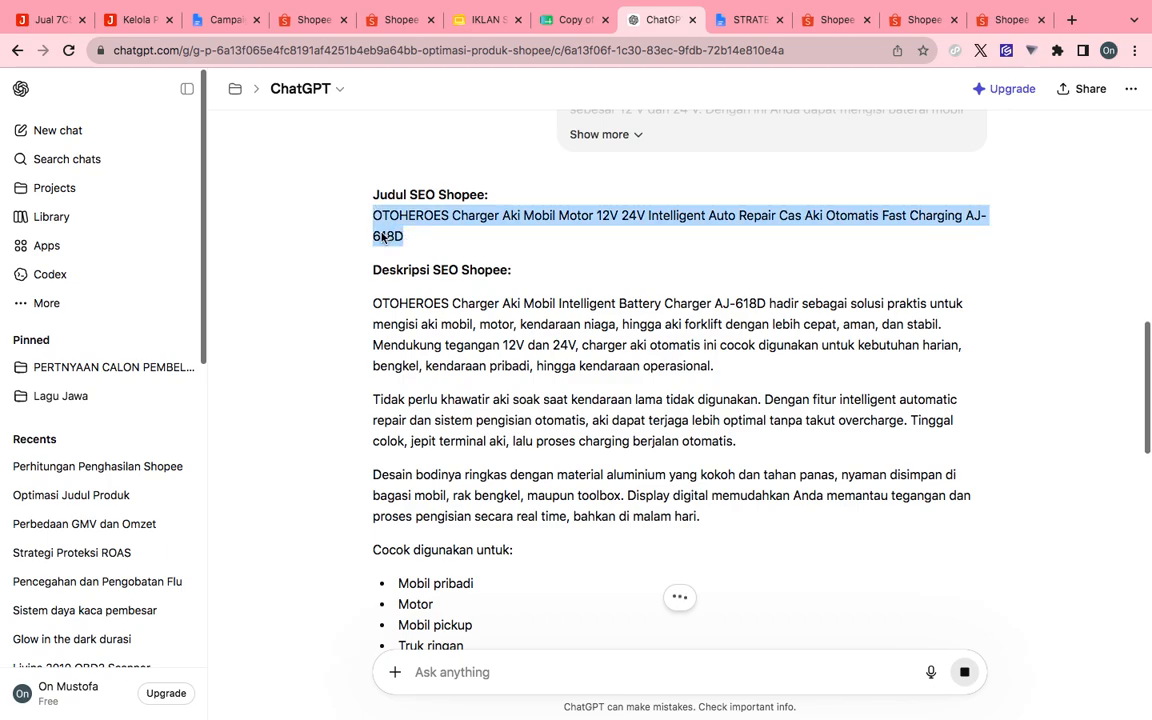
right_click(382, 237)
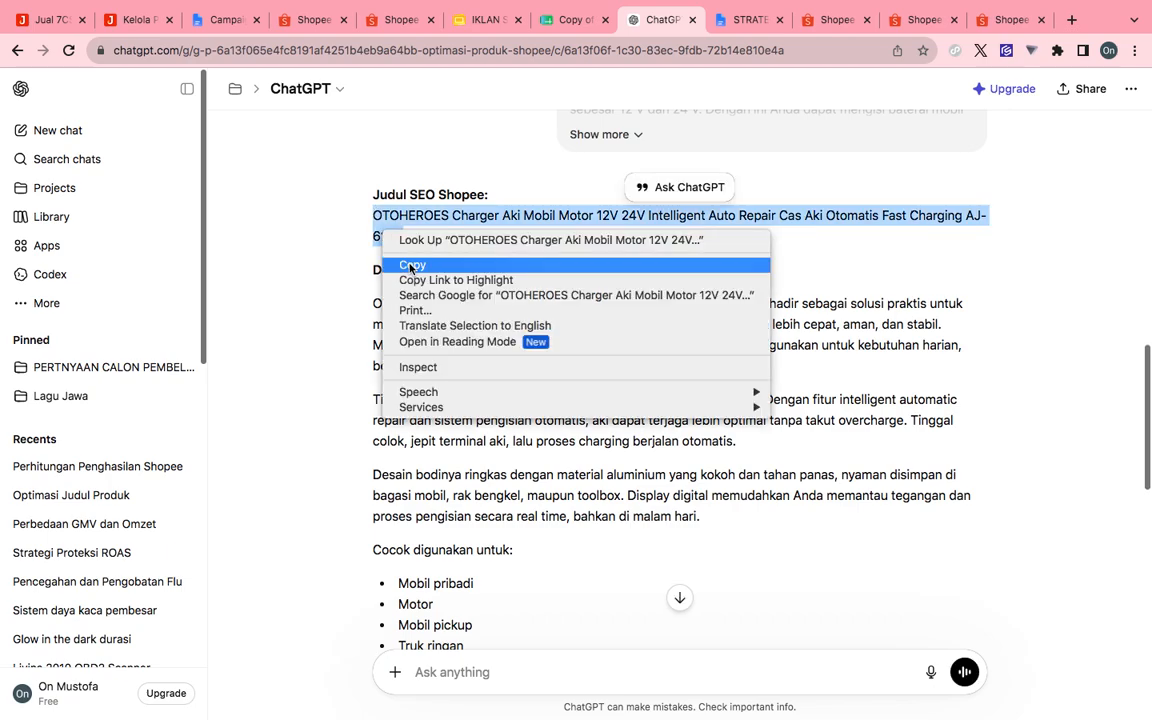
click(410, 266)
- Replace the Shopee listing's Nama Produk with "OTOHEROES Charger Aki Mobil Motor 12V 24V Intelligent Auto Repair Cas Aki Otomatis Fast Charging AJ-618D"
click(398, 19)
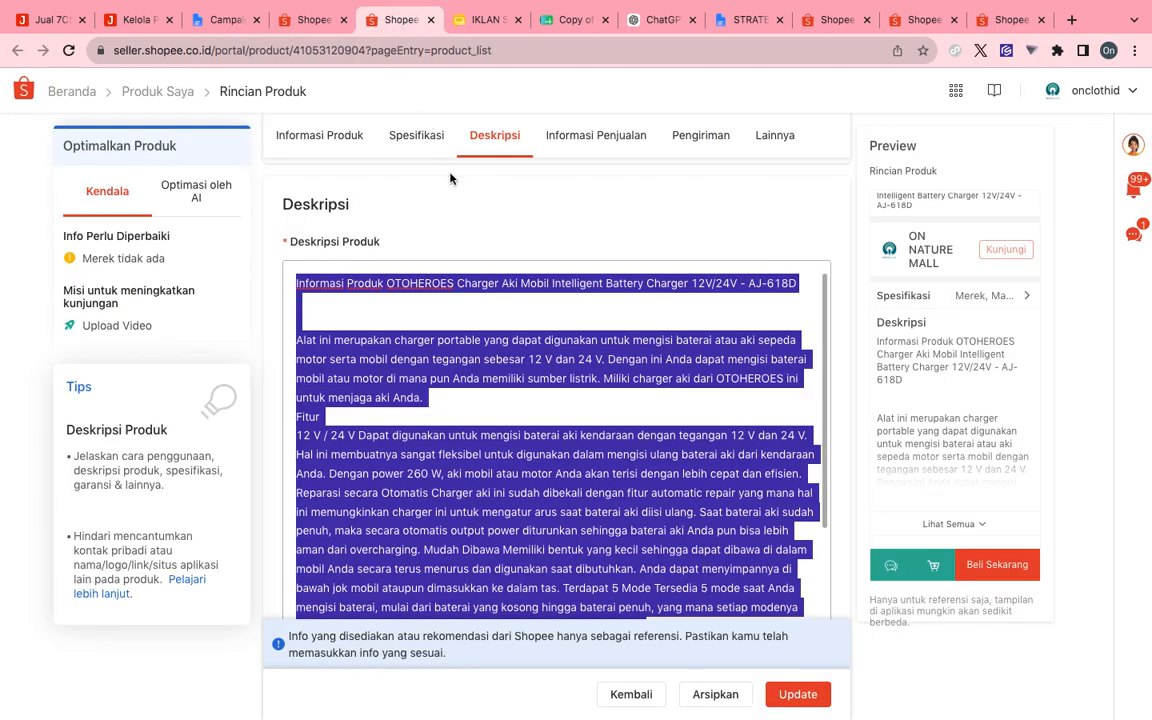
scroll(463, 200, up, 10)
scroll(461, 254, up, 4)
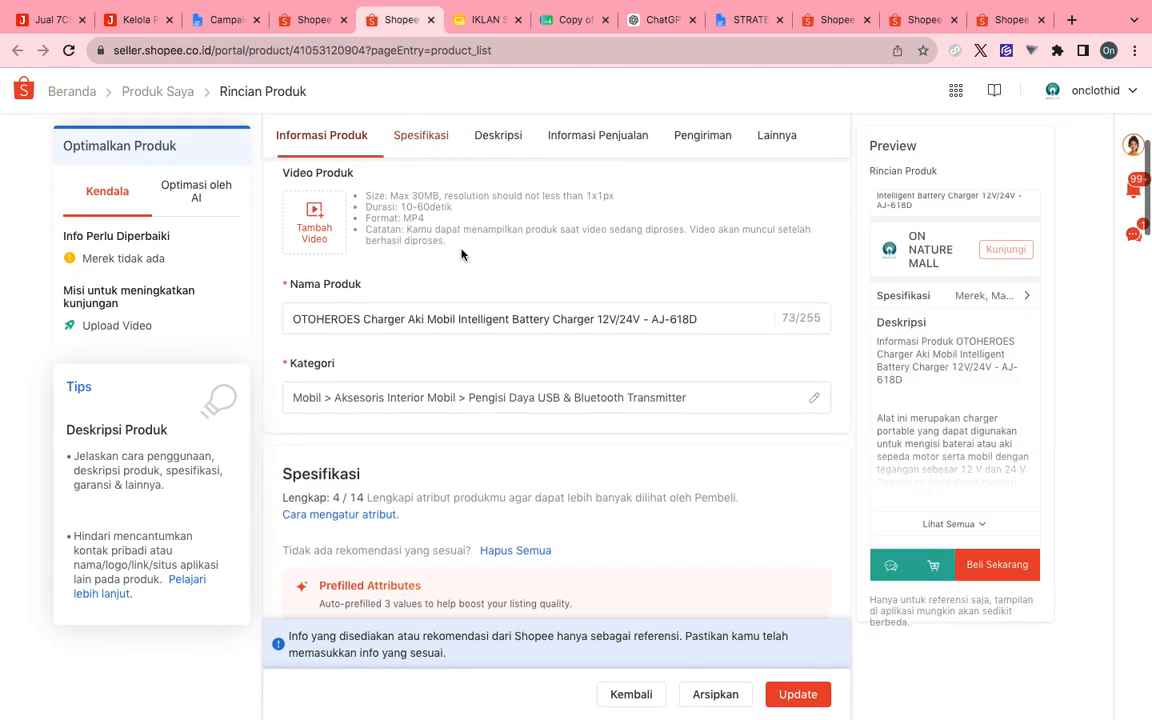
right_click(461, 253)
click(434, 333)
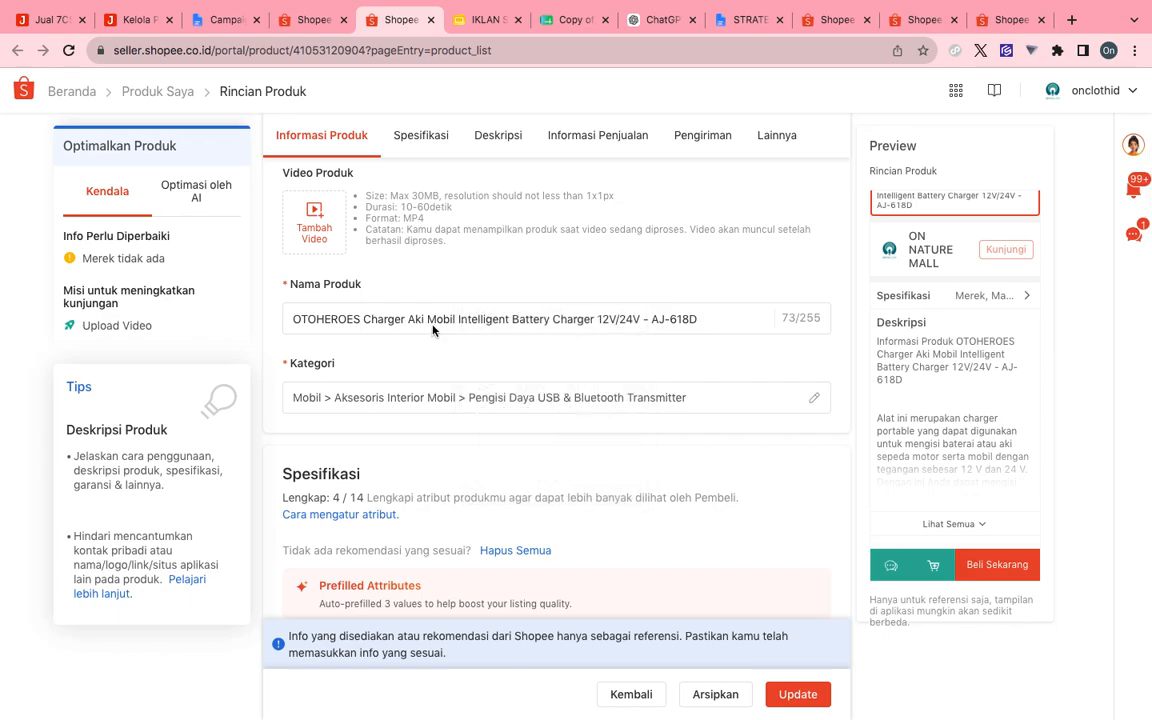
double_click(441, 319)
triple_click(441, 319)
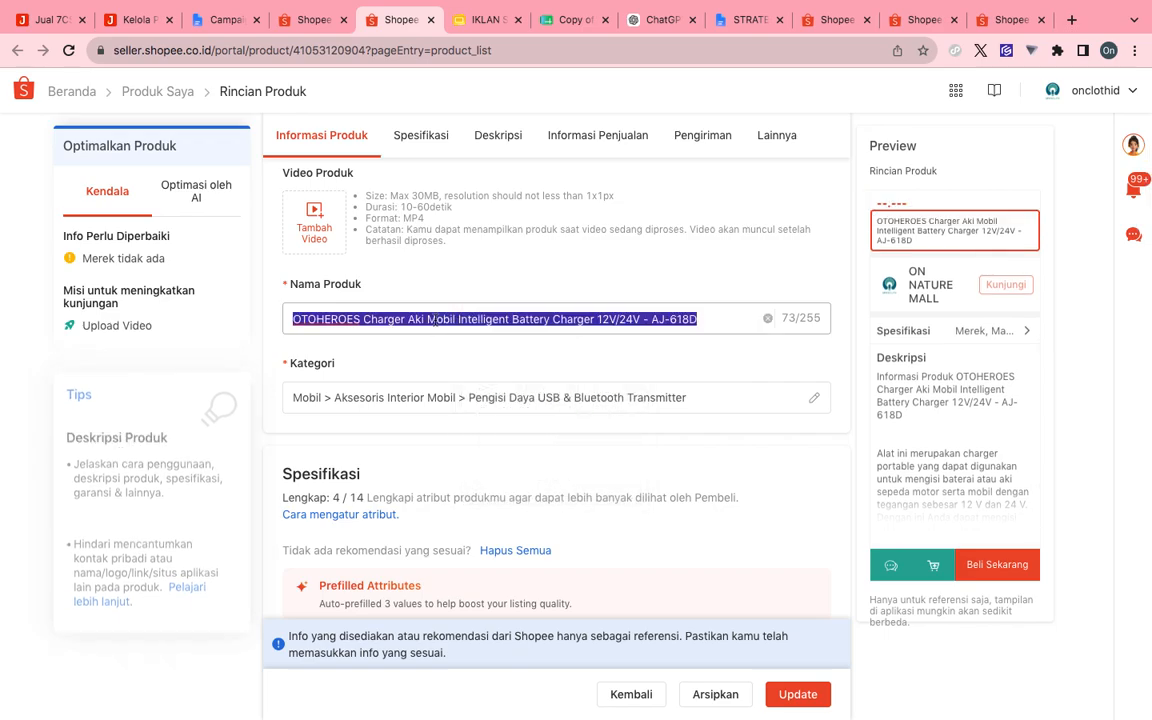
key(super+v)
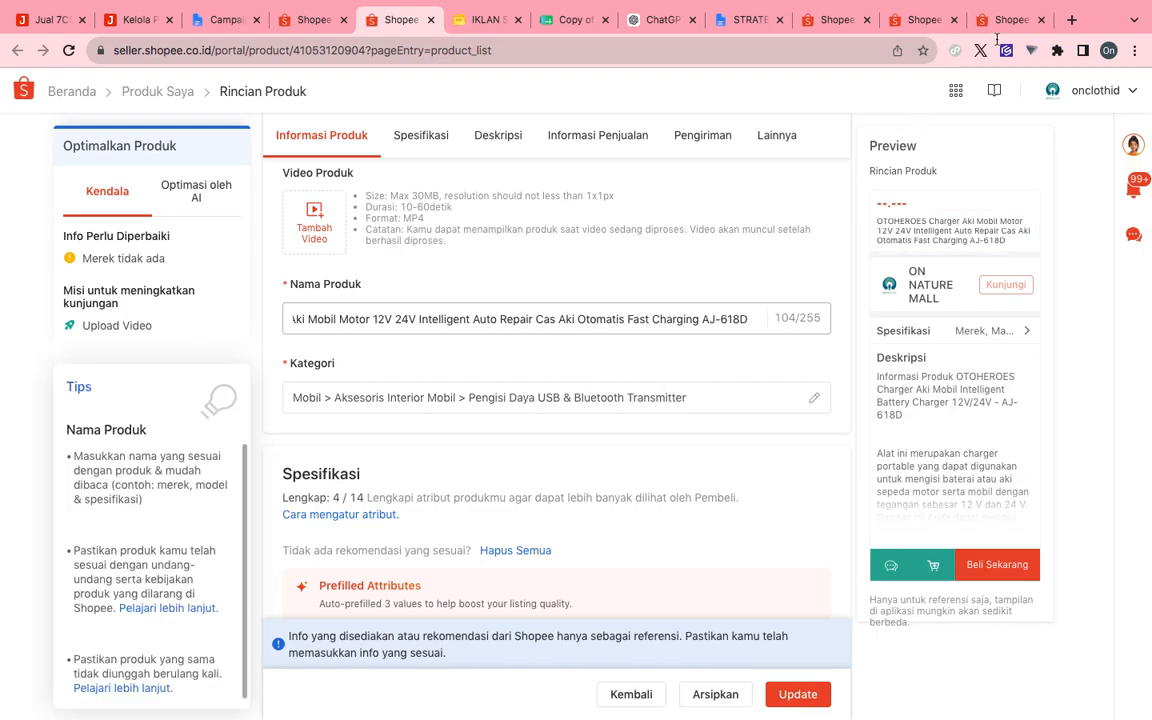
- Copy the Deskripsi SEO Shopee text from ChatGPT's reply, from its first paragraph through "1x Panduan Penggunaan", leaving out the Keyword SEO section
click(659, 21)
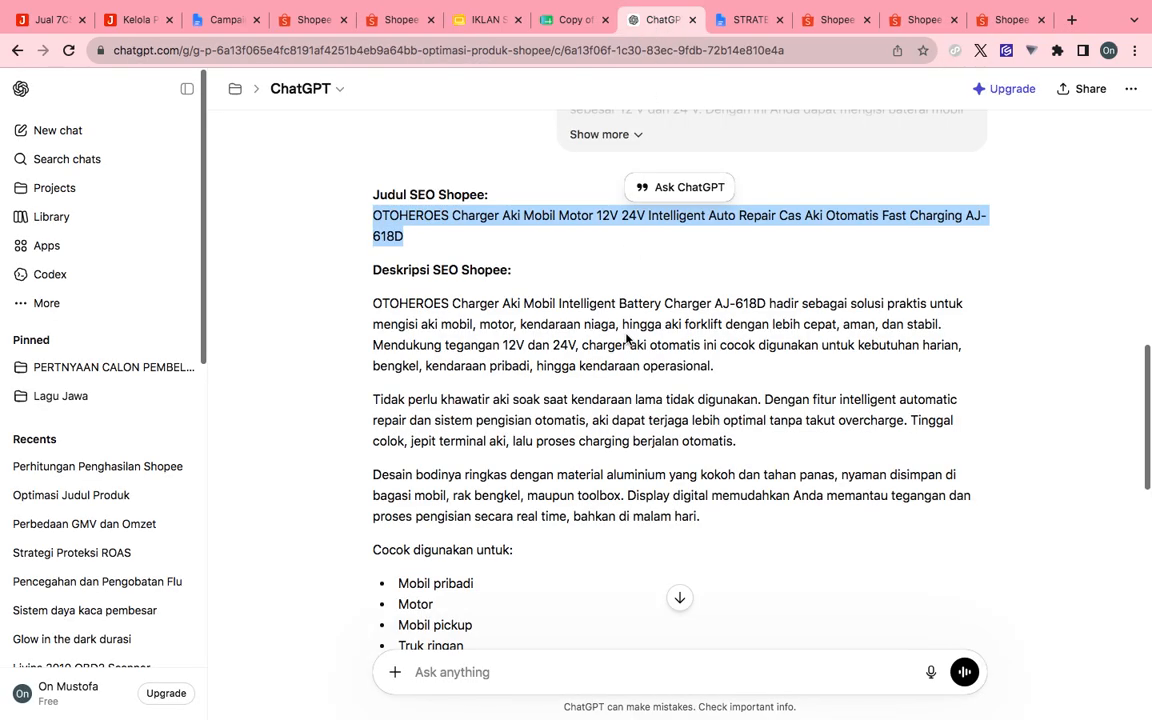
drag(373, 304, 474, 448)
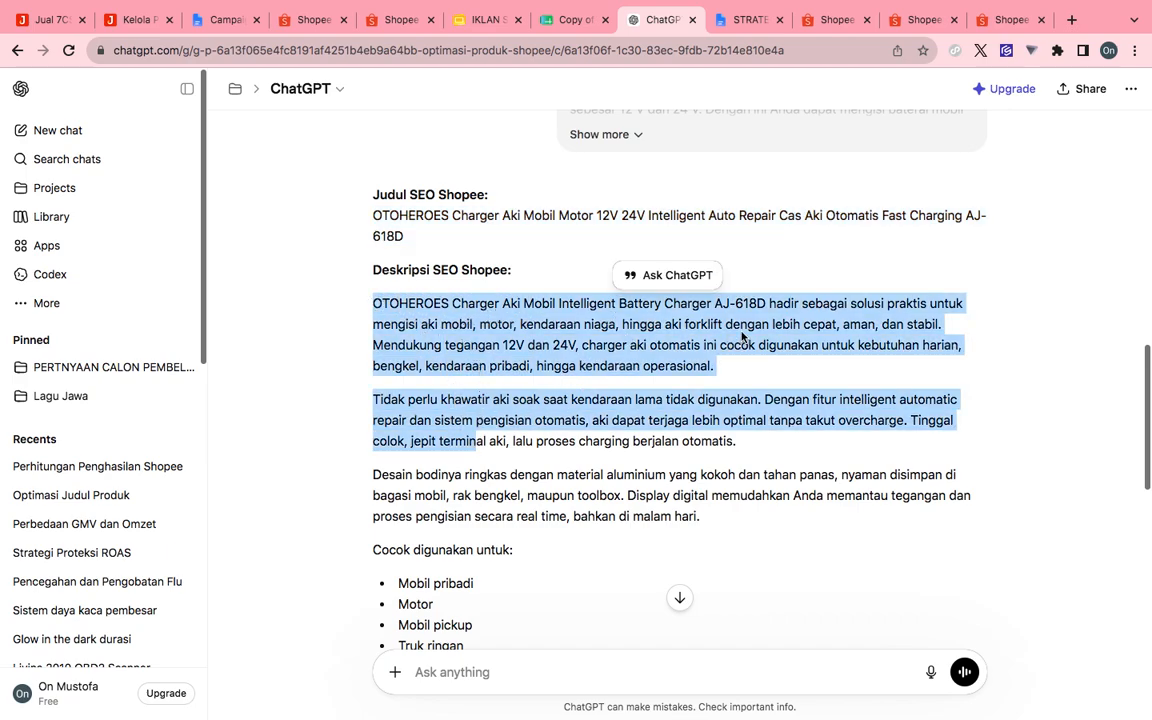
scroll(840, 448, down, 10)
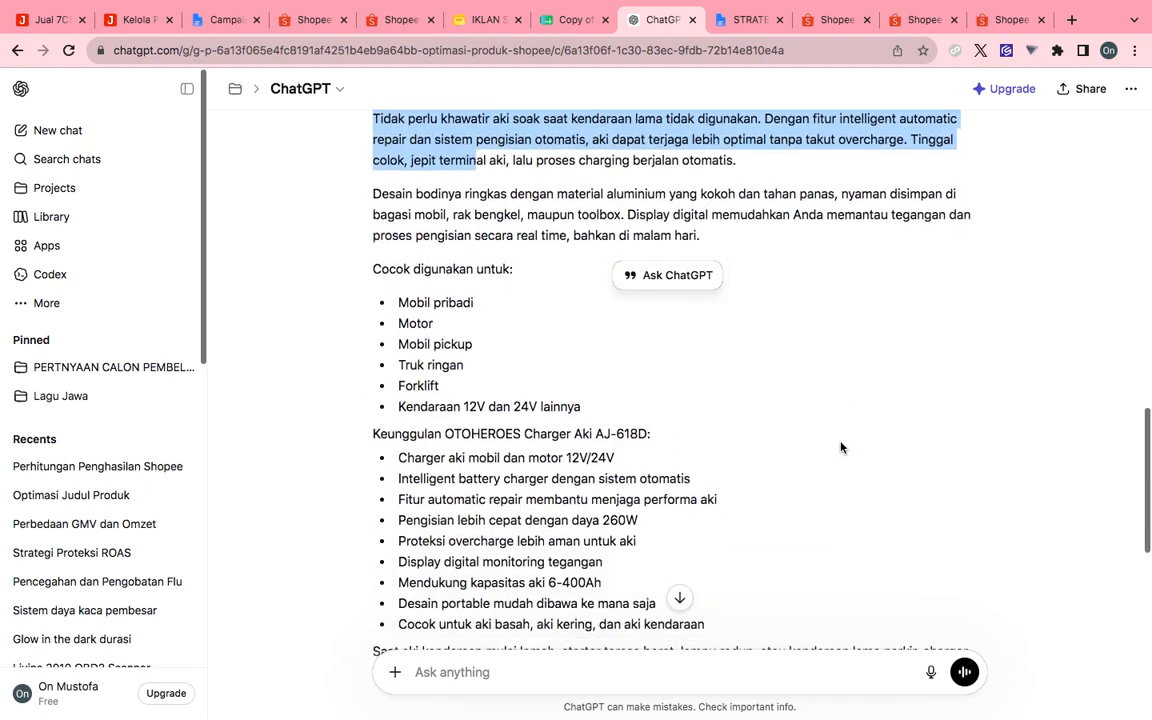
scroll(840, 448, down, 6)
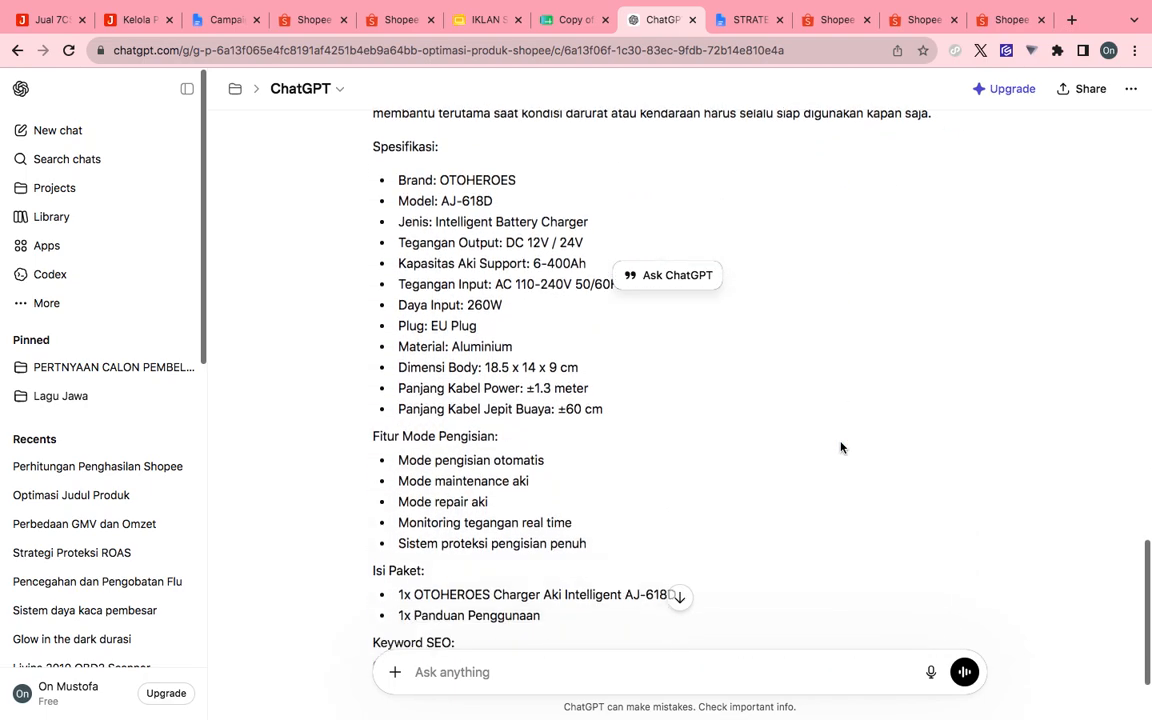
scroll(647, 535, down, 1)
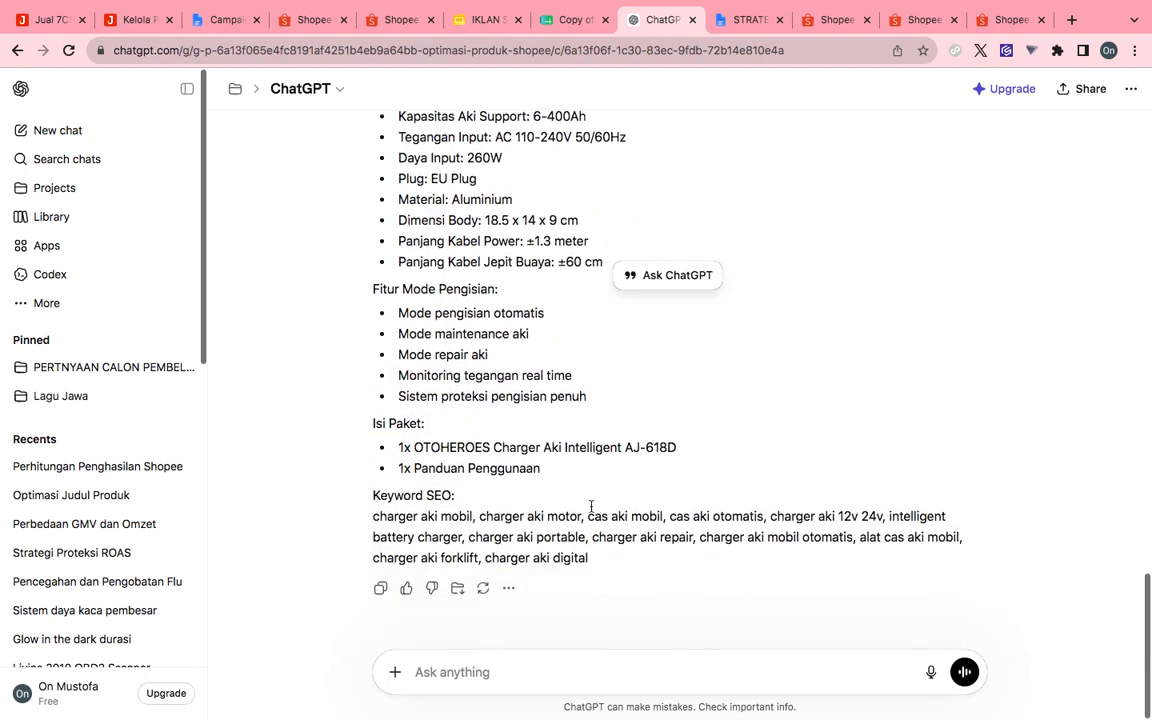
shift+click(542, 475)
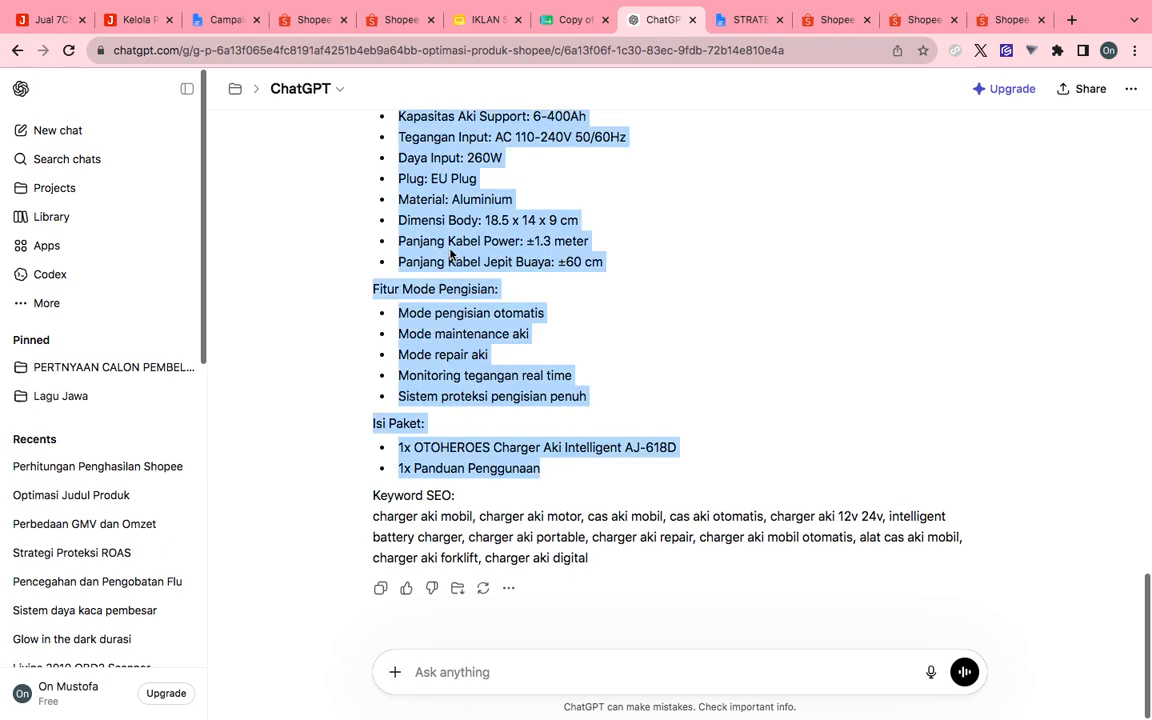
right_click(403, 222)
click(430, 252)
- Return to the Shopee listing and replace the entire Deskripsi Produk text with the description copied from ChatGPT
click(387, 22)
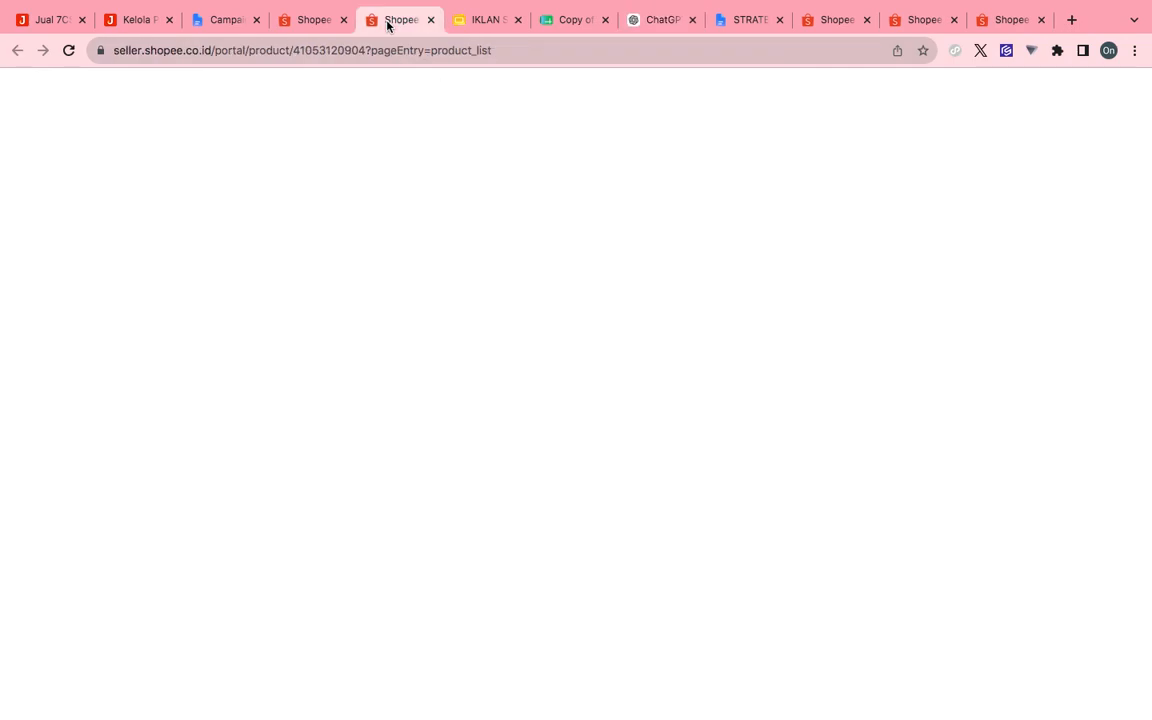
scroll(428, 290, down, 5)
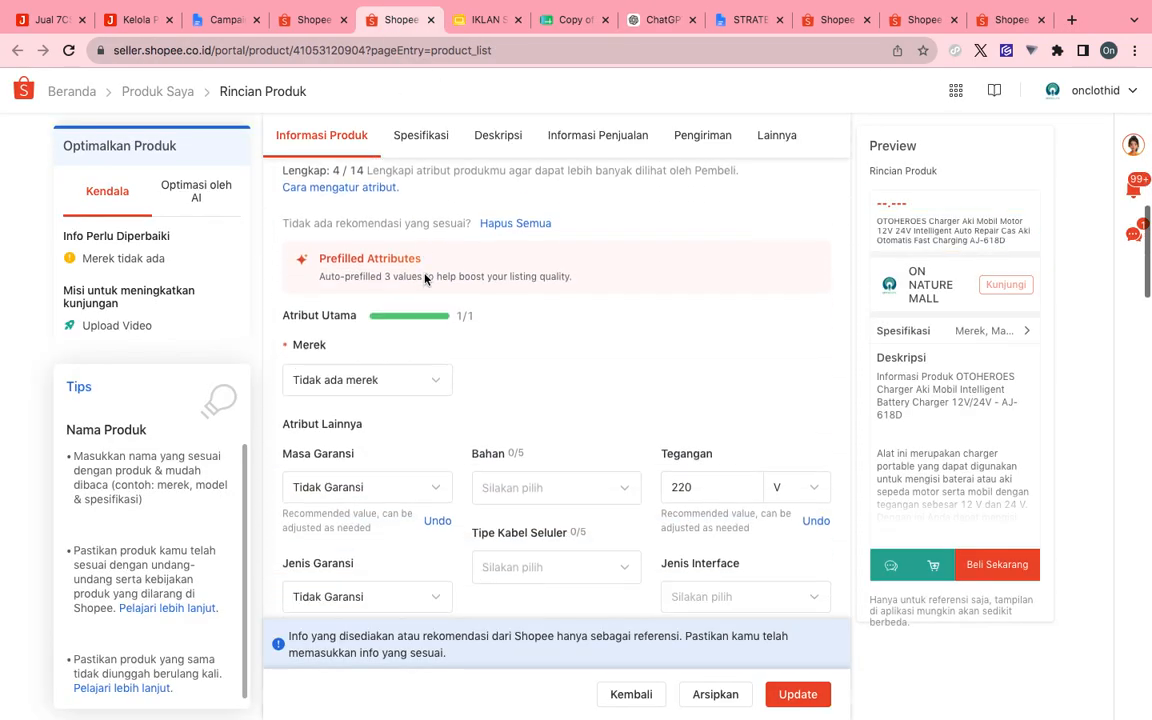
scroll(431, 357, down, 8)
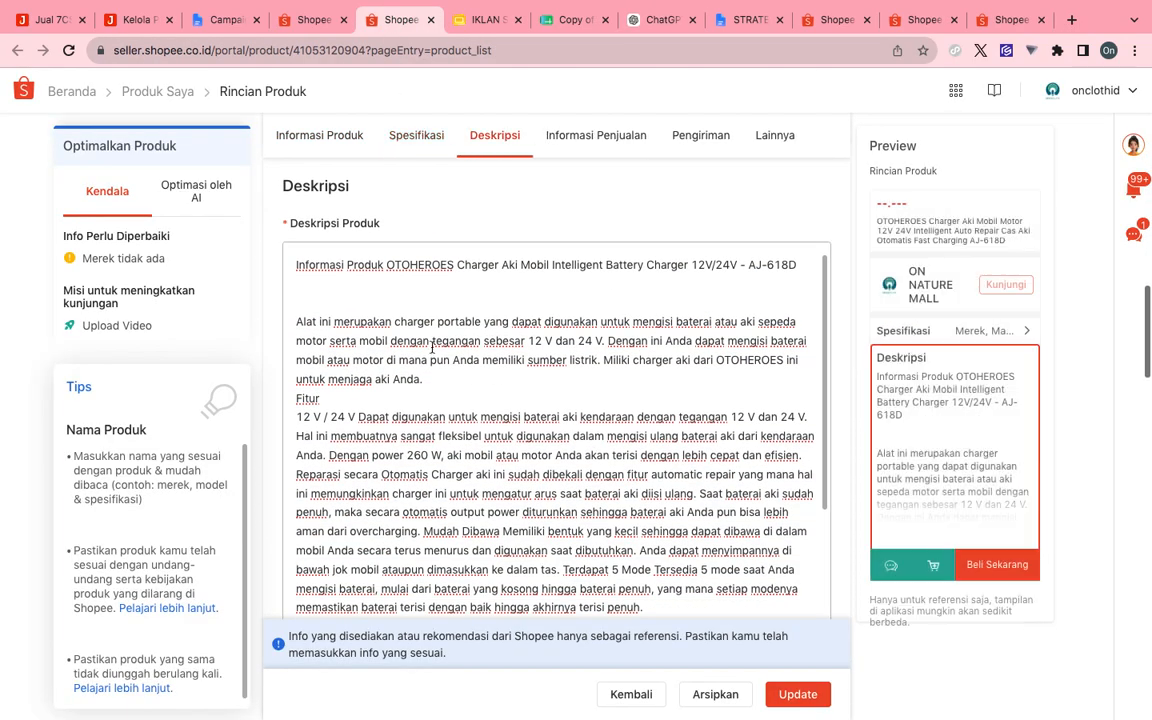
click(432, 345)
key(super+a)
click(432, 345)
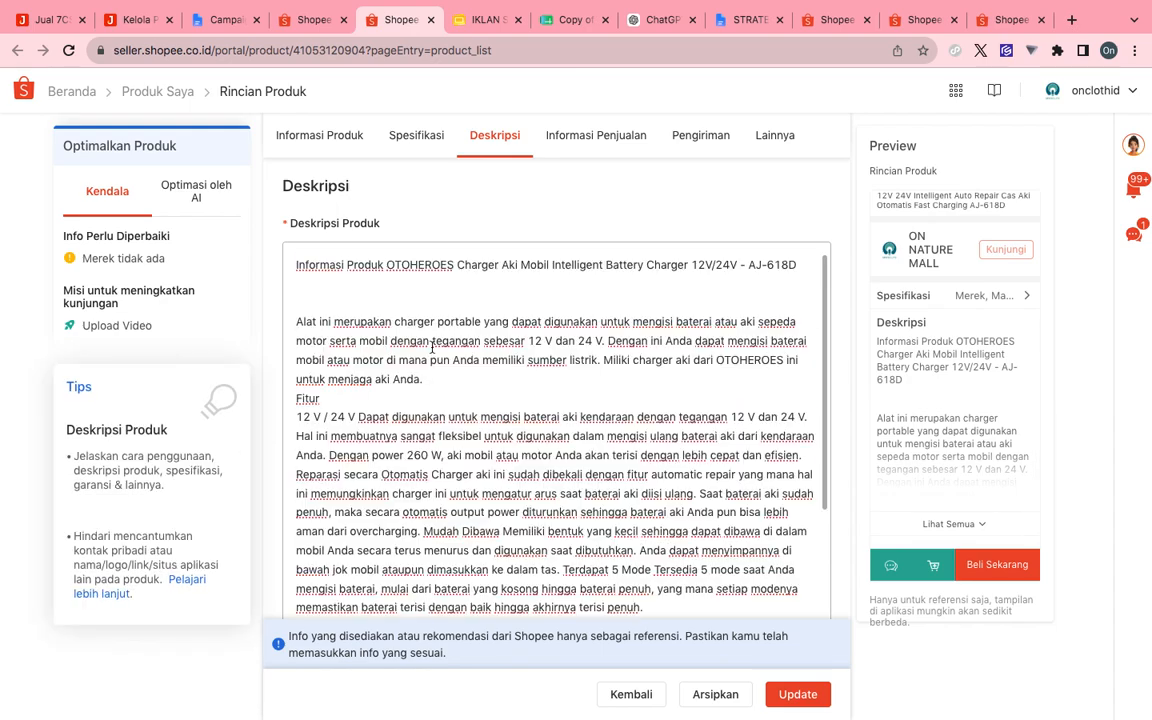
key(super+a)
key(super+v)
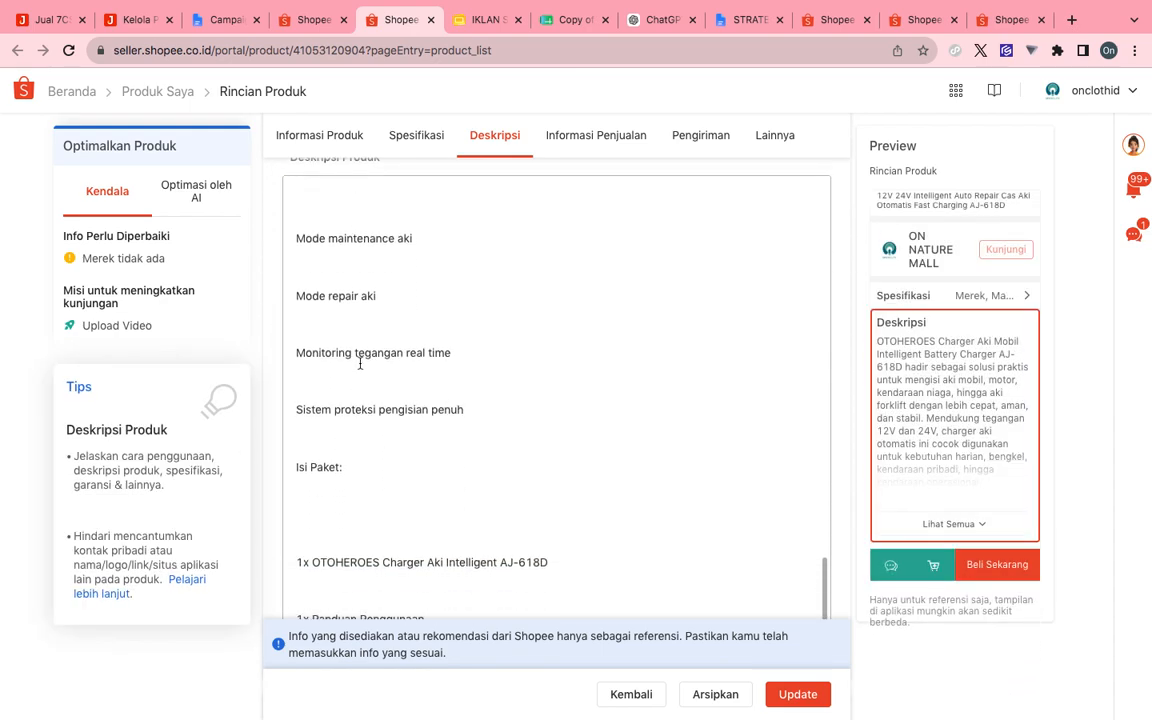
- Switch to the STRATEGI IKLAN SHOPEE HIGH ROAS document, add a dashed separator line below the image prompt and paste the copied description under it
click(752, 24)
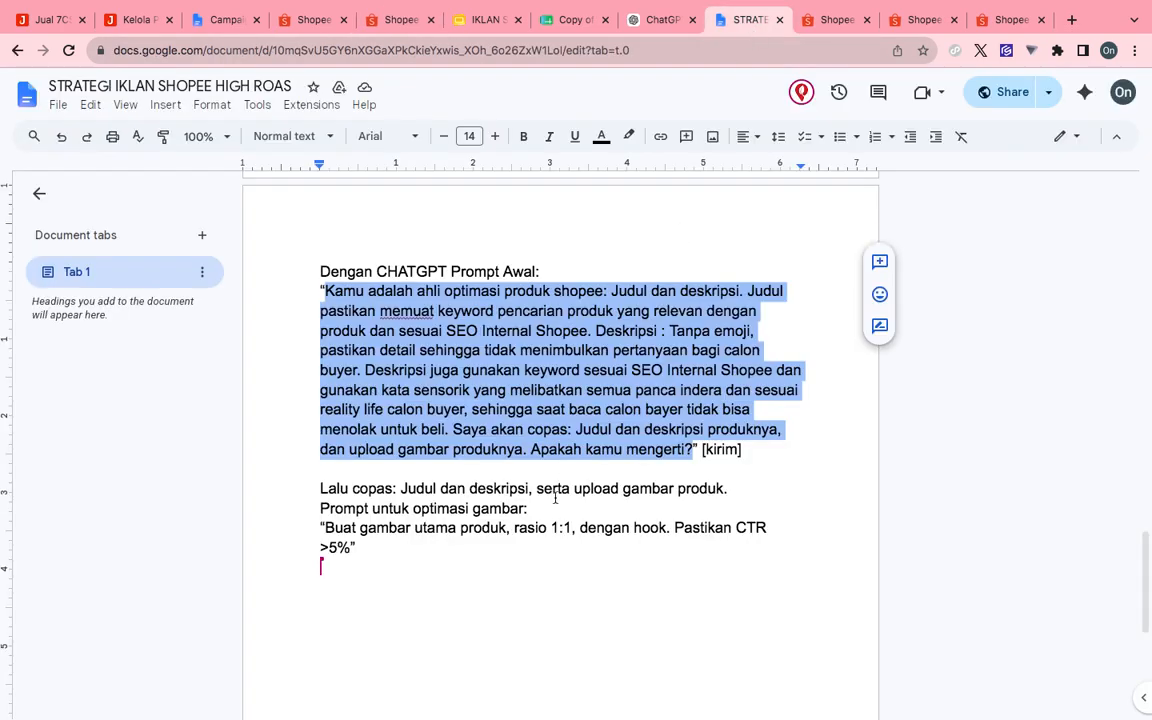
scroll(555, 498, down, 4)
click(380, 399)
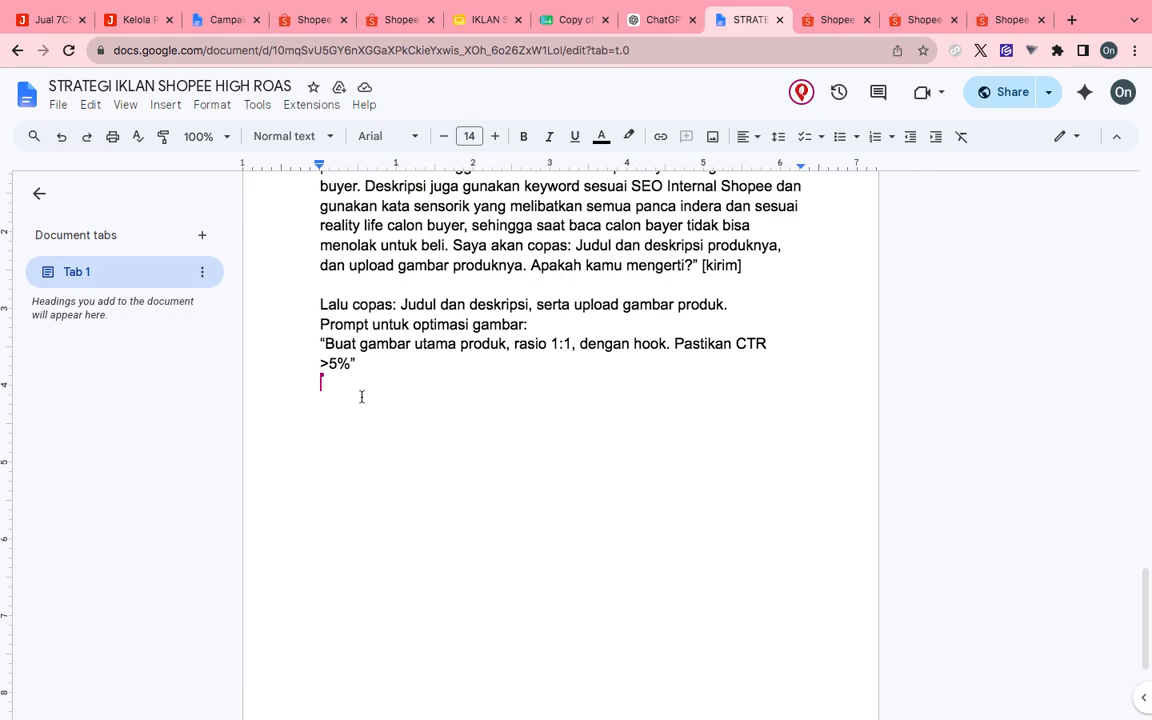
text(------------)
key(Return)
- Select and copy the entire pasted description in the document, from "OTOHEROES Charger Aki Mobil" through "1x Panduan Penggunaan"
scroll(408, 418, up, 15)
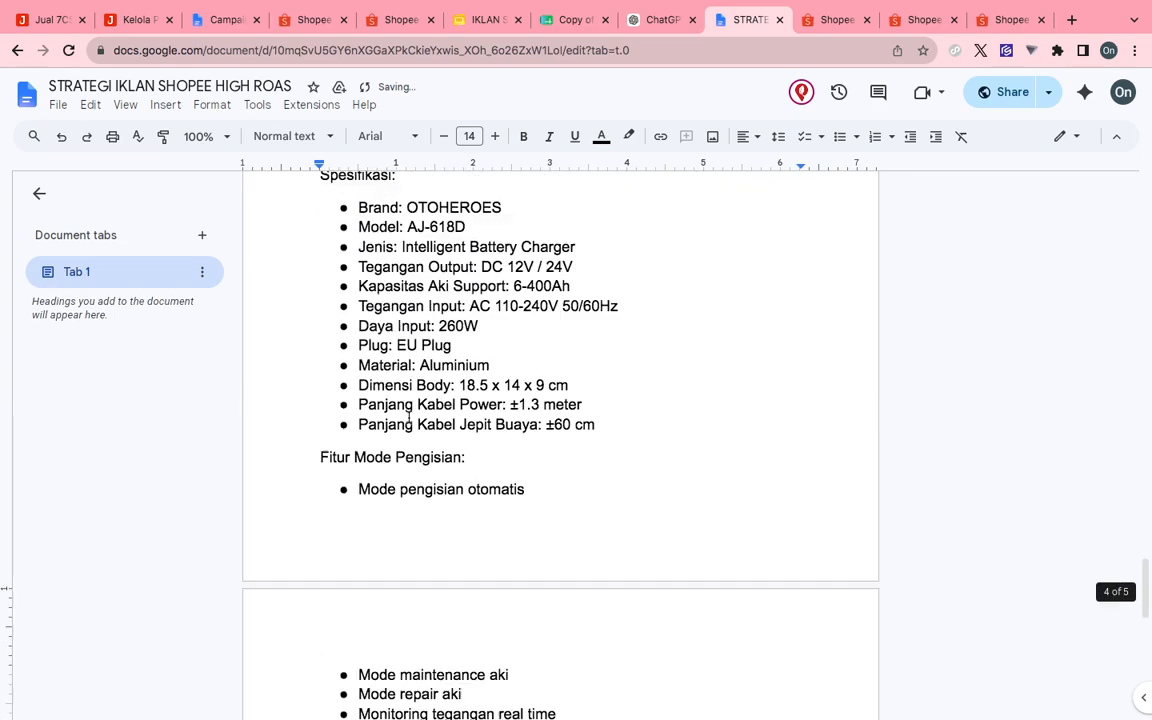
scroll(408, 418, up, 7)
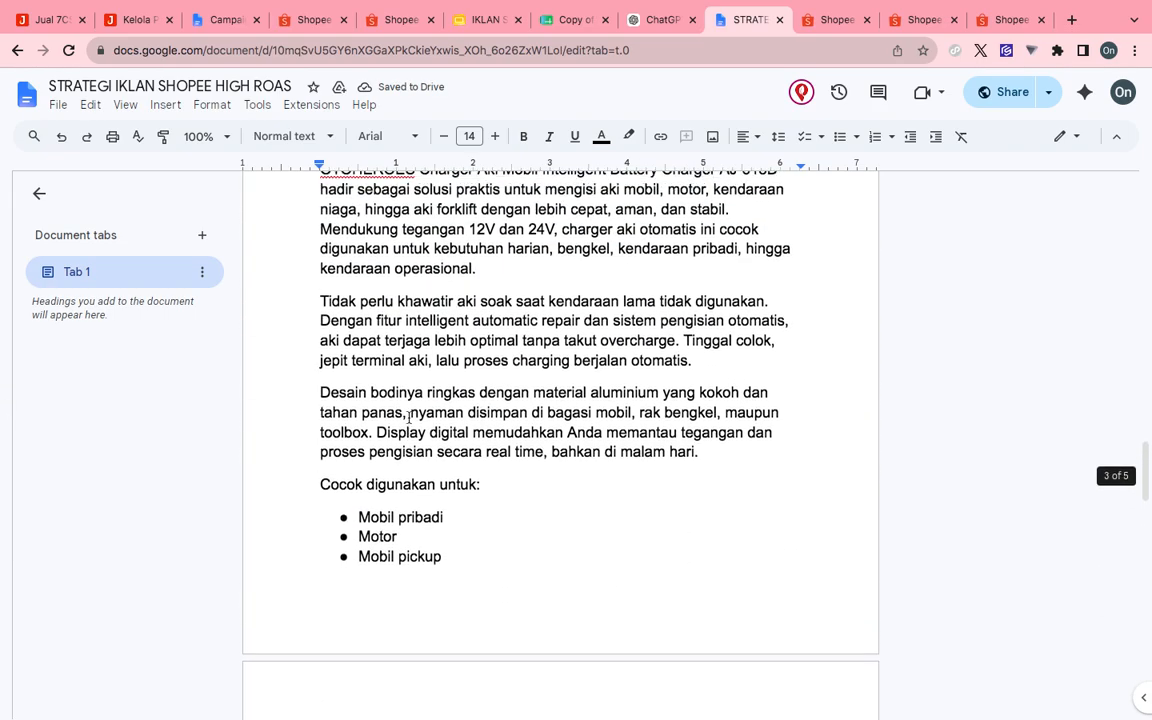
scroll(408, 418, up, 1)
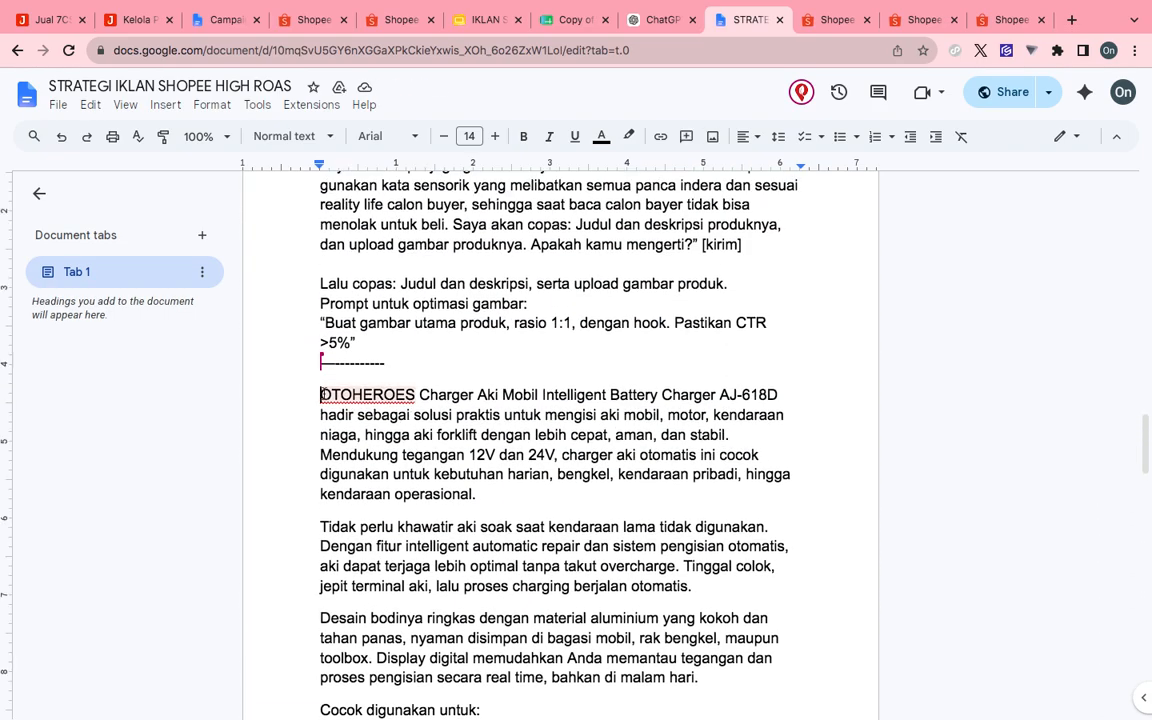
drag(320, 395, 398, 527)
scroll(400, 528, down, 10)
scroll(400, 528, down, 15)
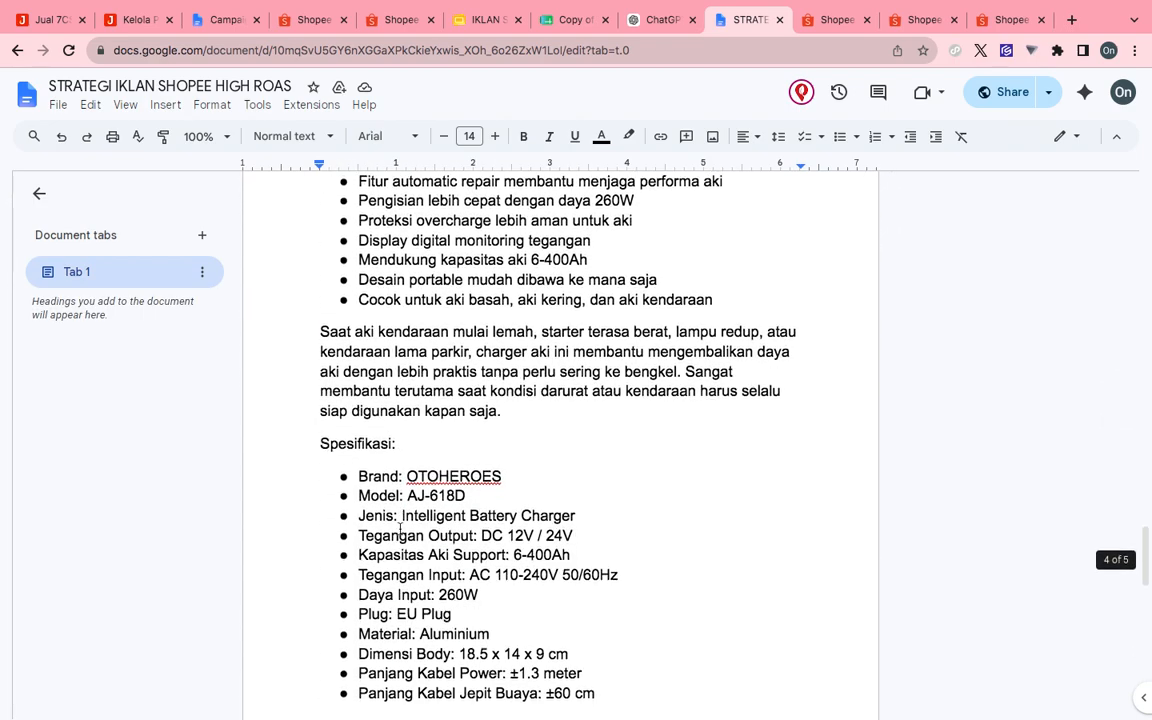
scroll(400, 528, down, 1)
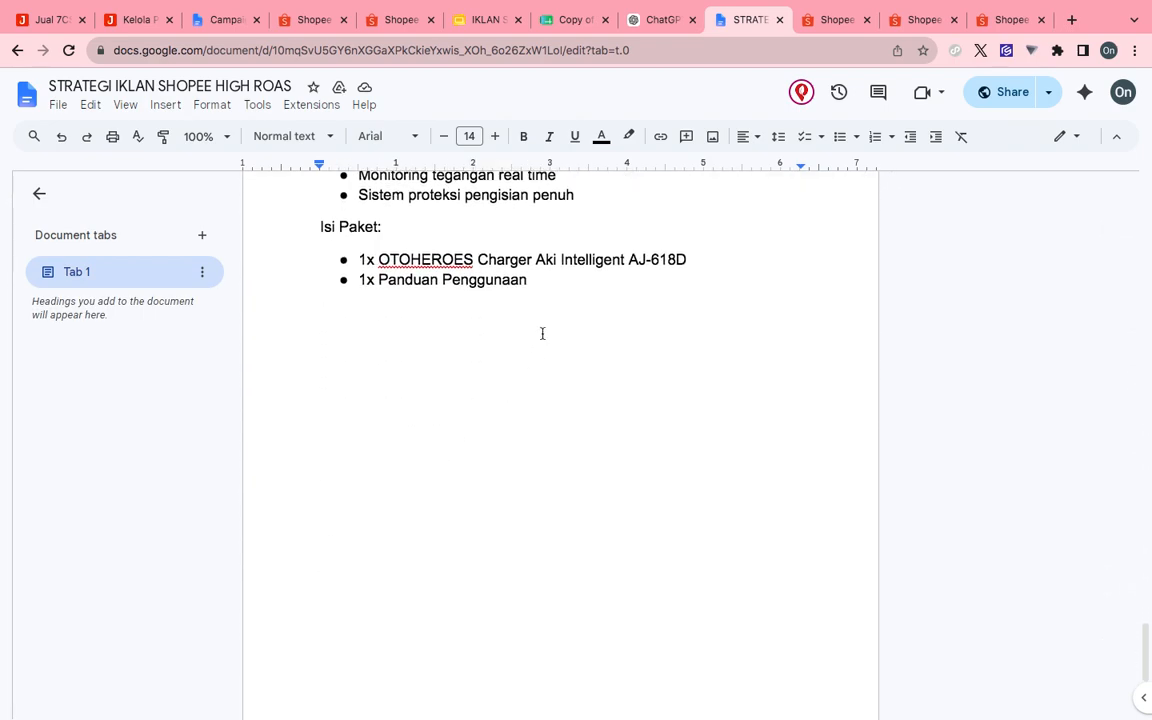
shift+click(537, 291)
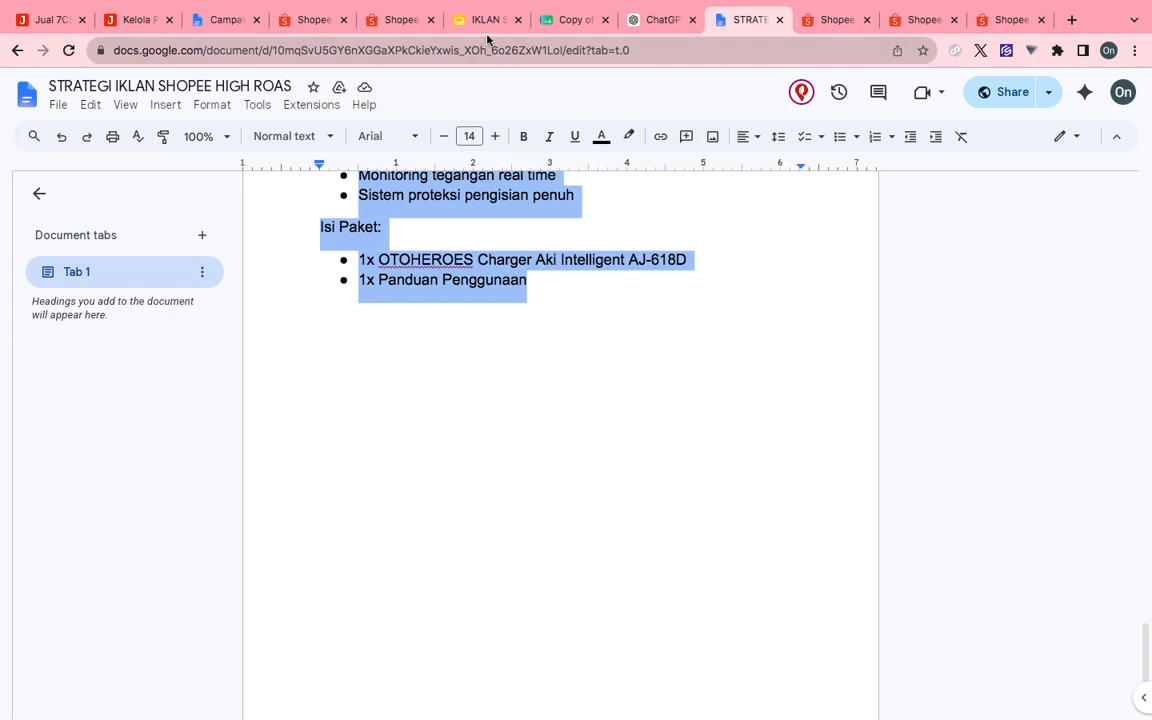
- Return to the Shopee listing and replace the entire Deskripsi Produk text with the description copied from the document
click(650, 20)
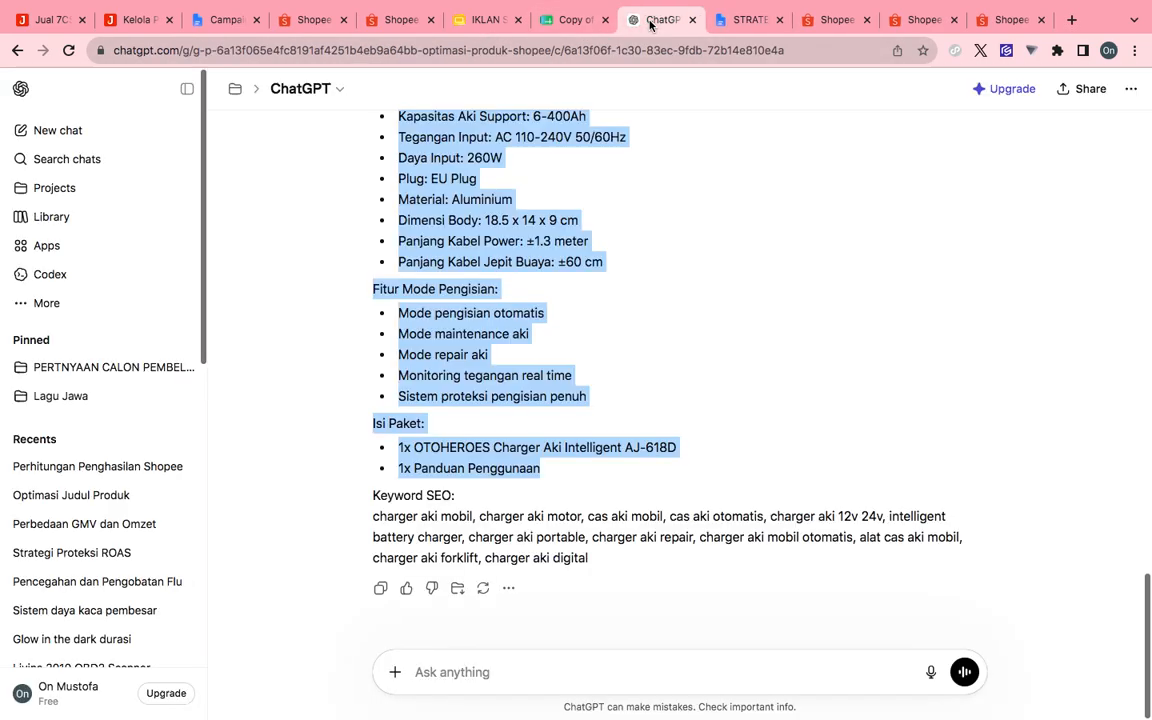
click(399, 20)
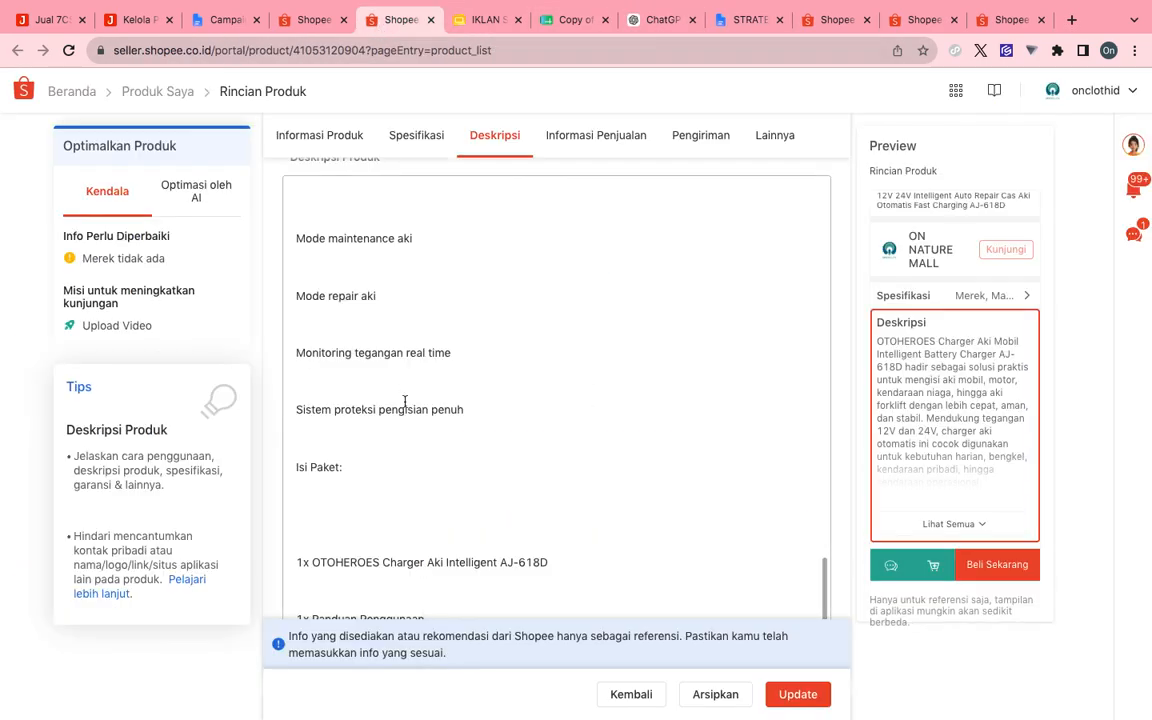
key(super+a)
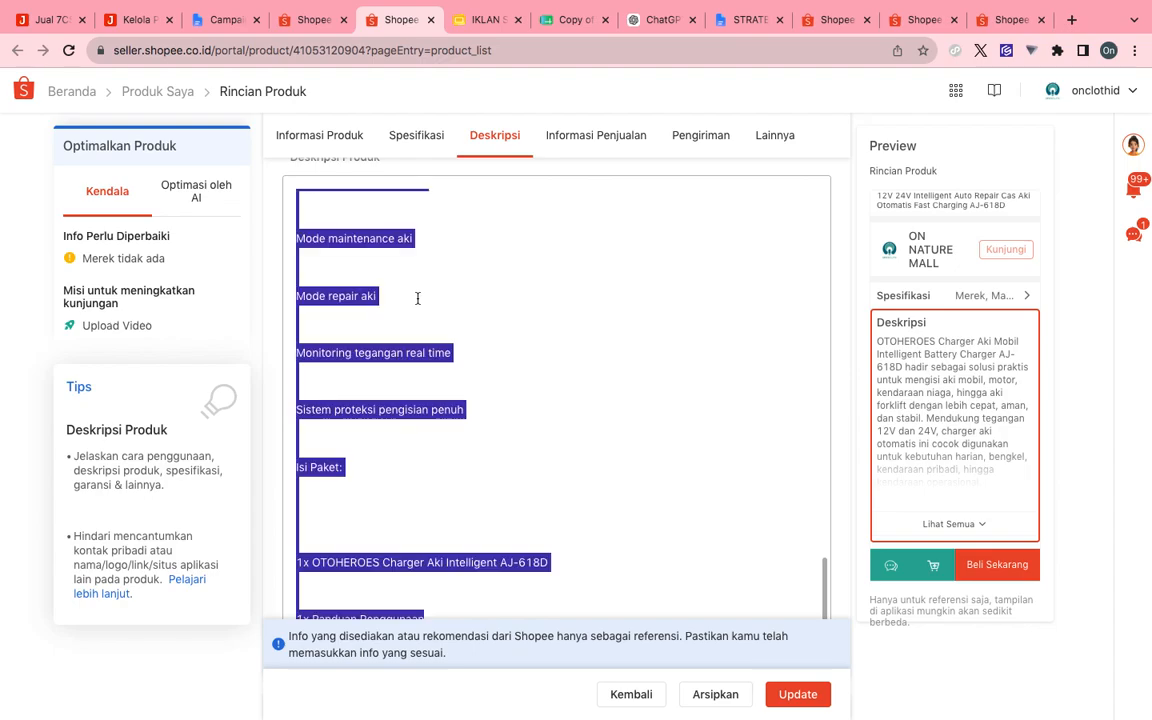
key(super+v)
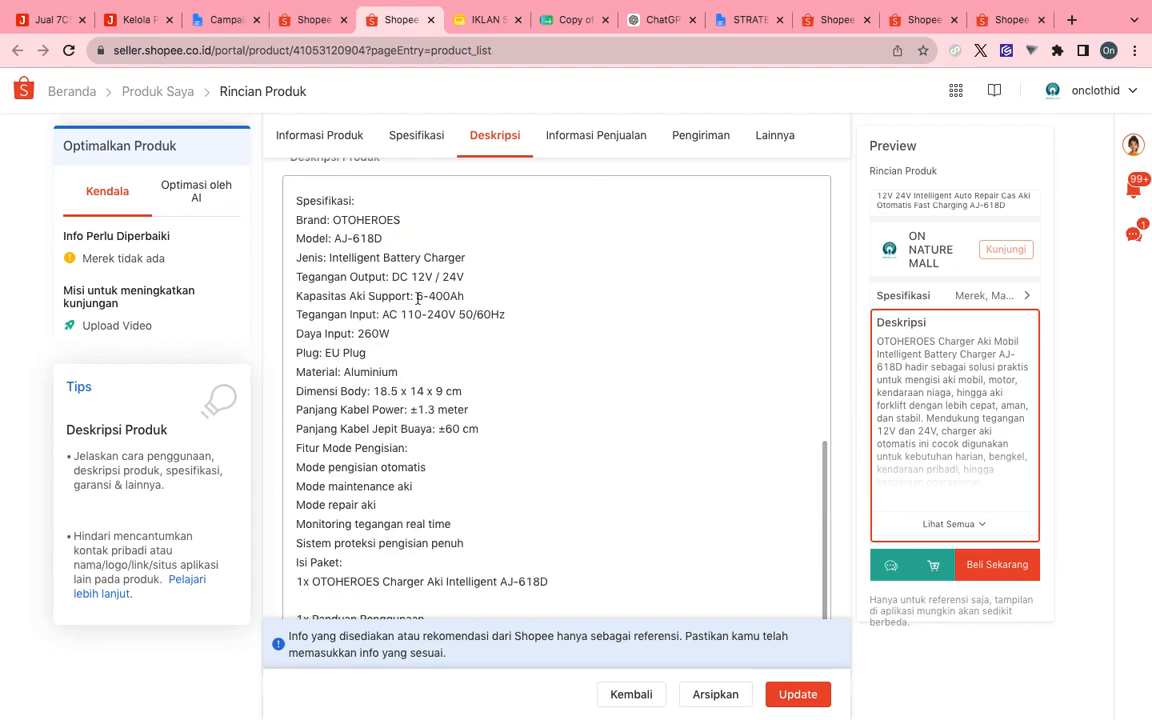
- In Deskripsi Produk, insert a blank line after the opening paragraph, before "Cocok digunakan untuk:" and before "Keunggulan OTOHEROES Charger Aki AJ-618D:"
scroll(417, 297, up, 10)
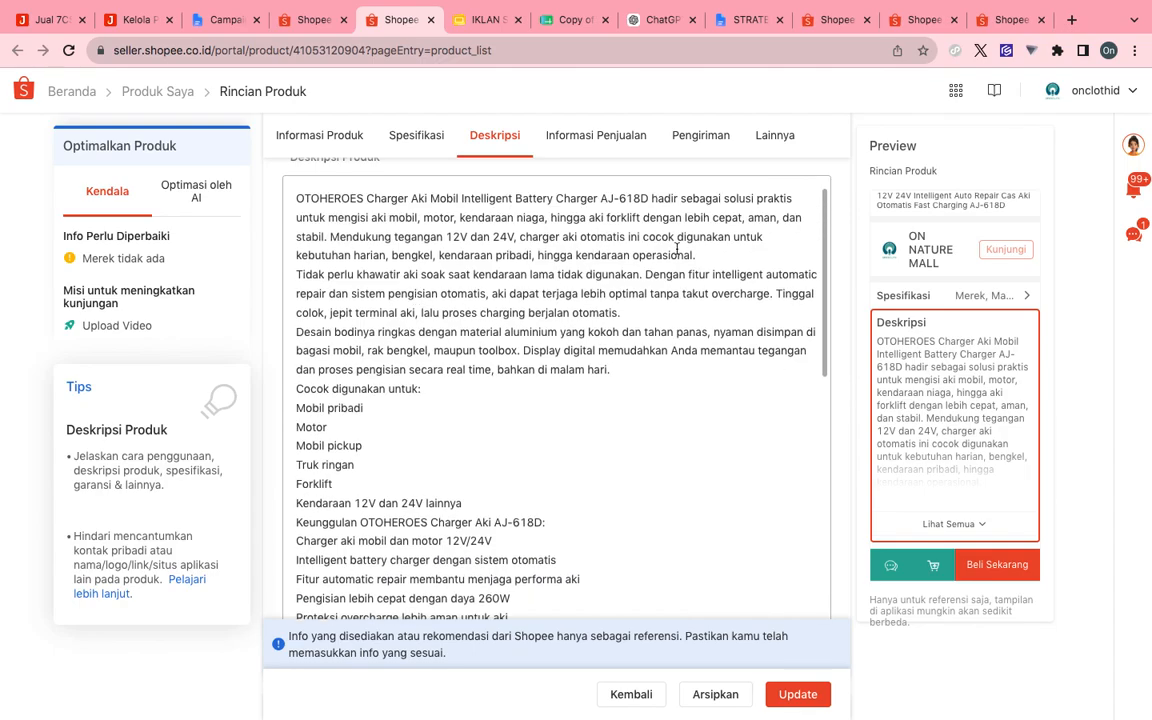
click(720, 257)
key(Return)
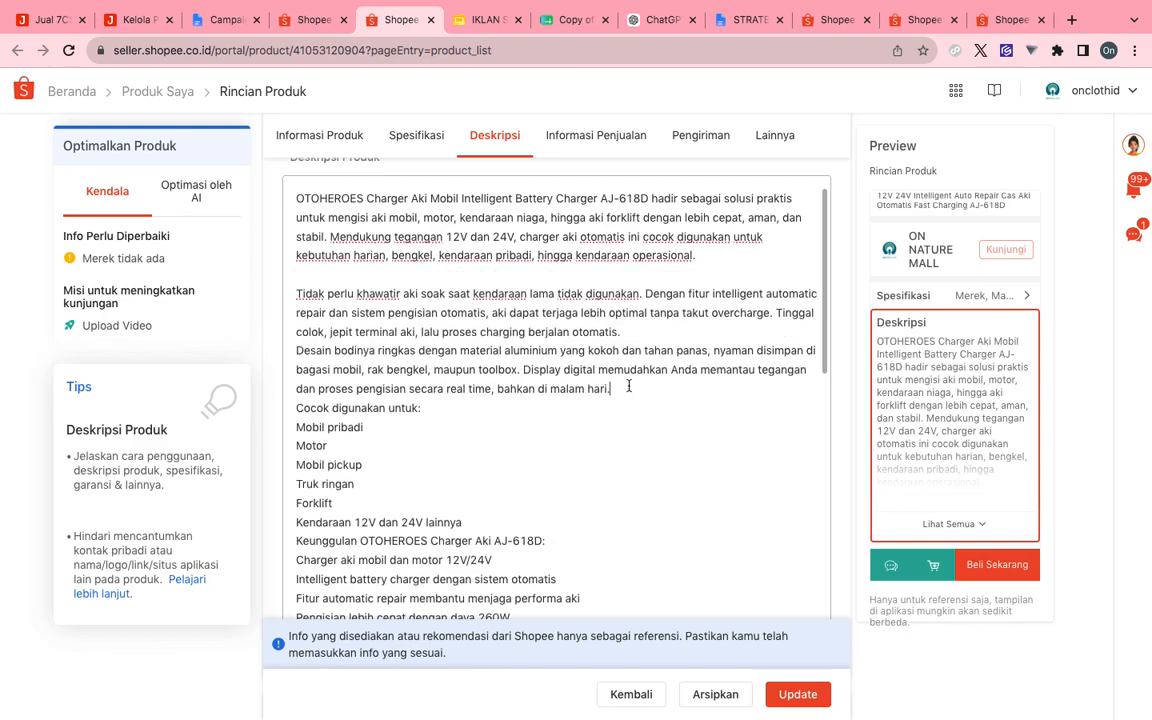
key(Return)
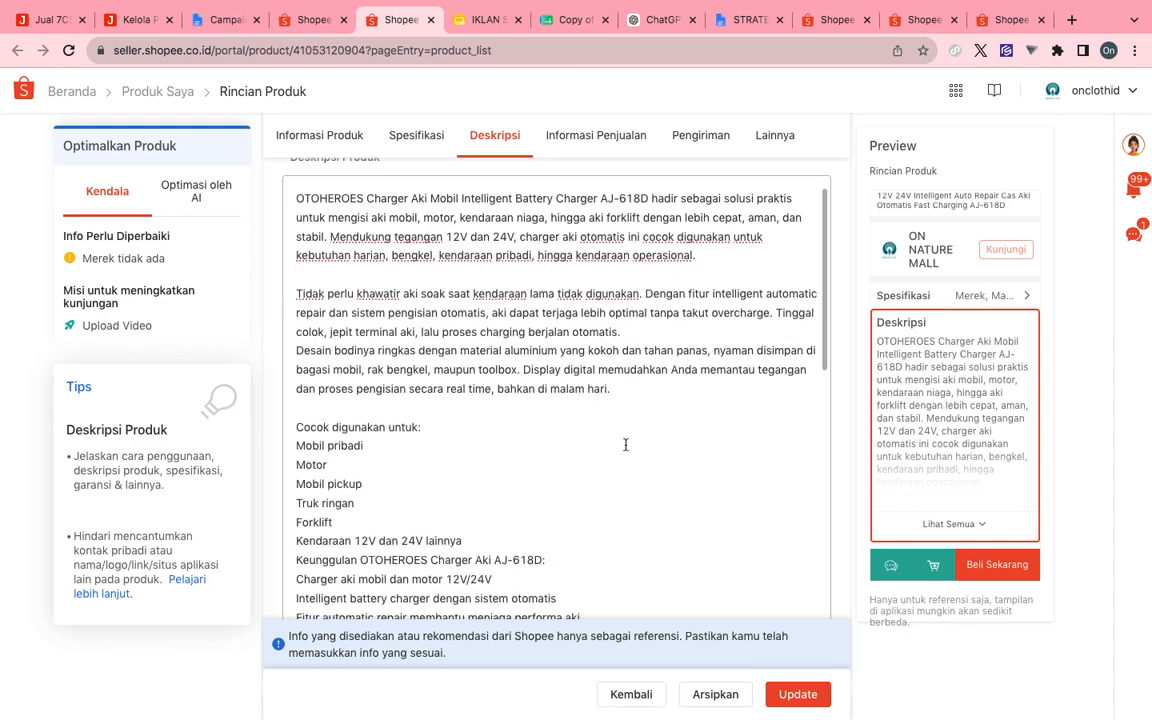
scroll(626, 444, down, 2)
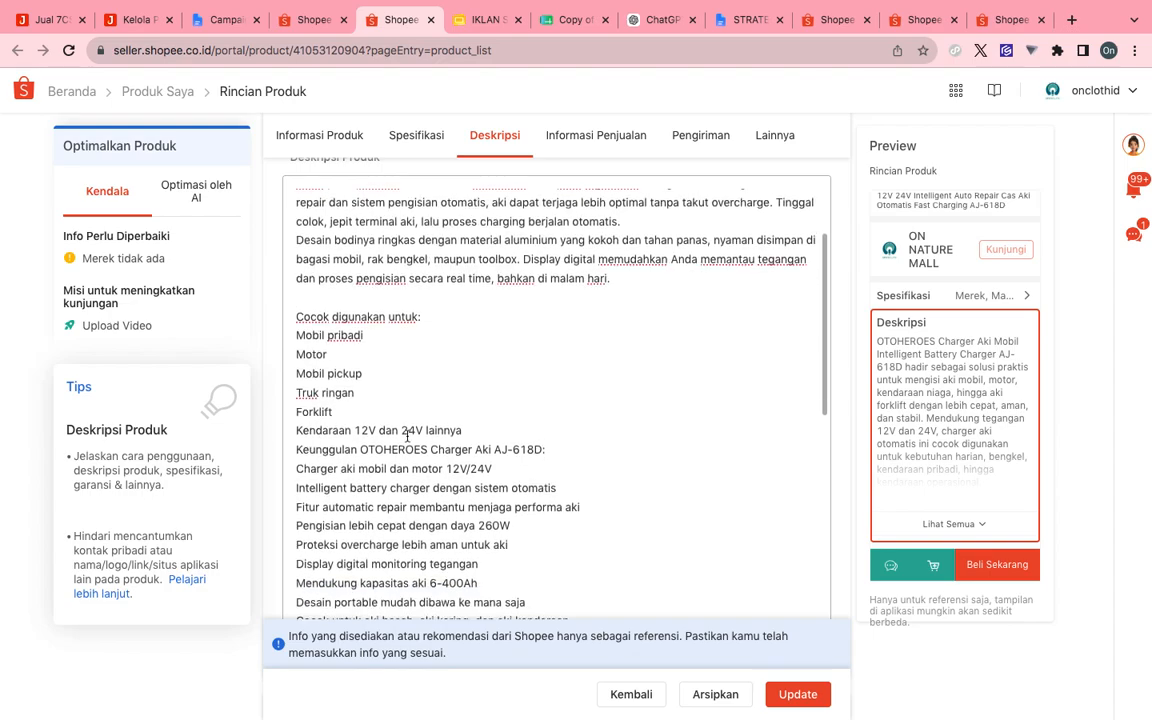
click(486, 434)
key(Return)
- Insert a blank line before the "Saat aki kendaraan mulai lemah" paragraph and another before "Spesifikasi:" in the product description
scroll(502, 467, down, 3)
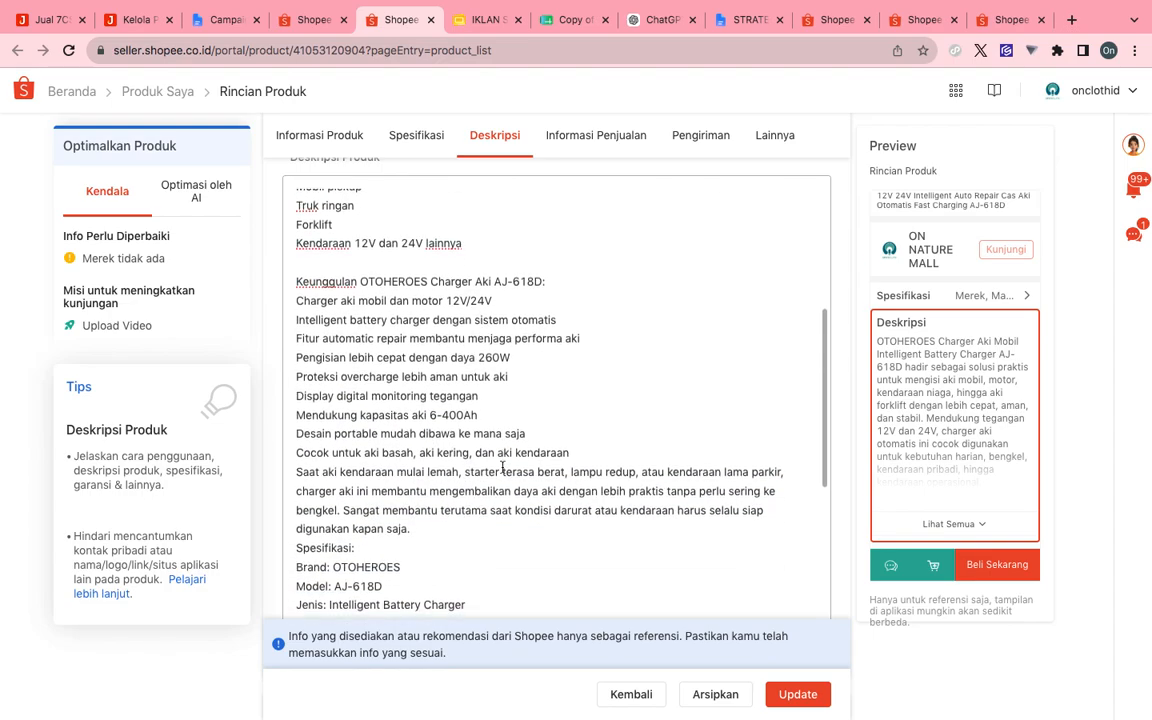
scroll(502, 467, up, 1)
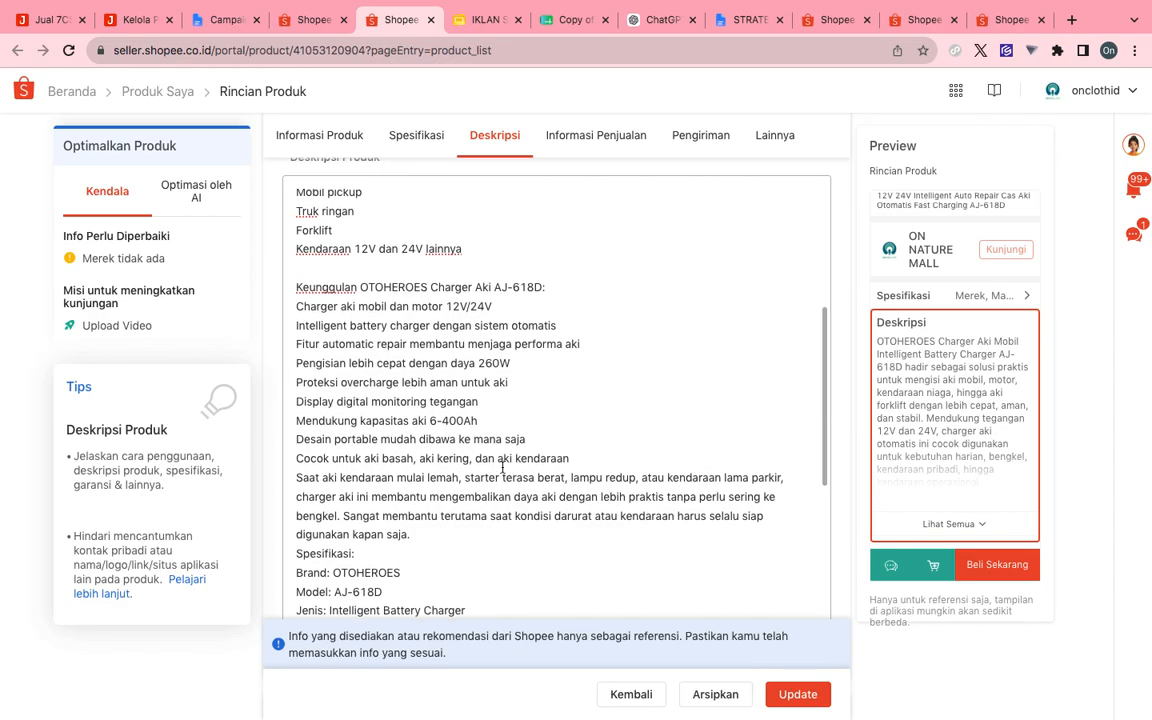
scroll(502, 467, down, 1)
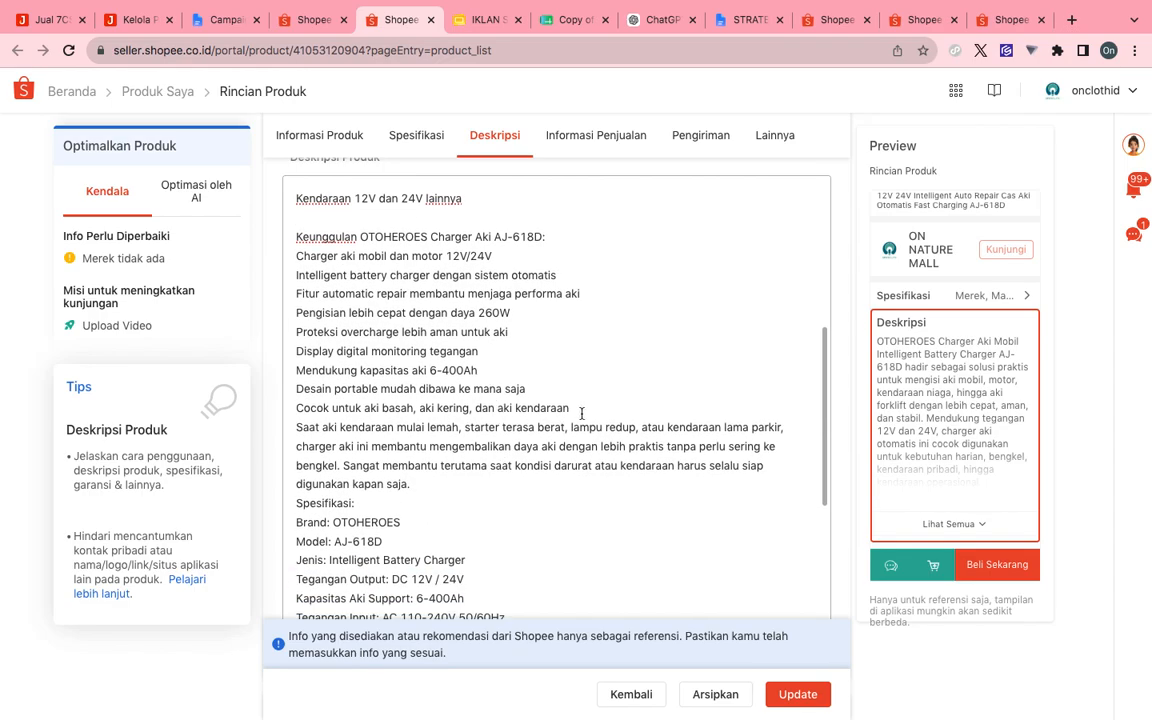
key(Return)
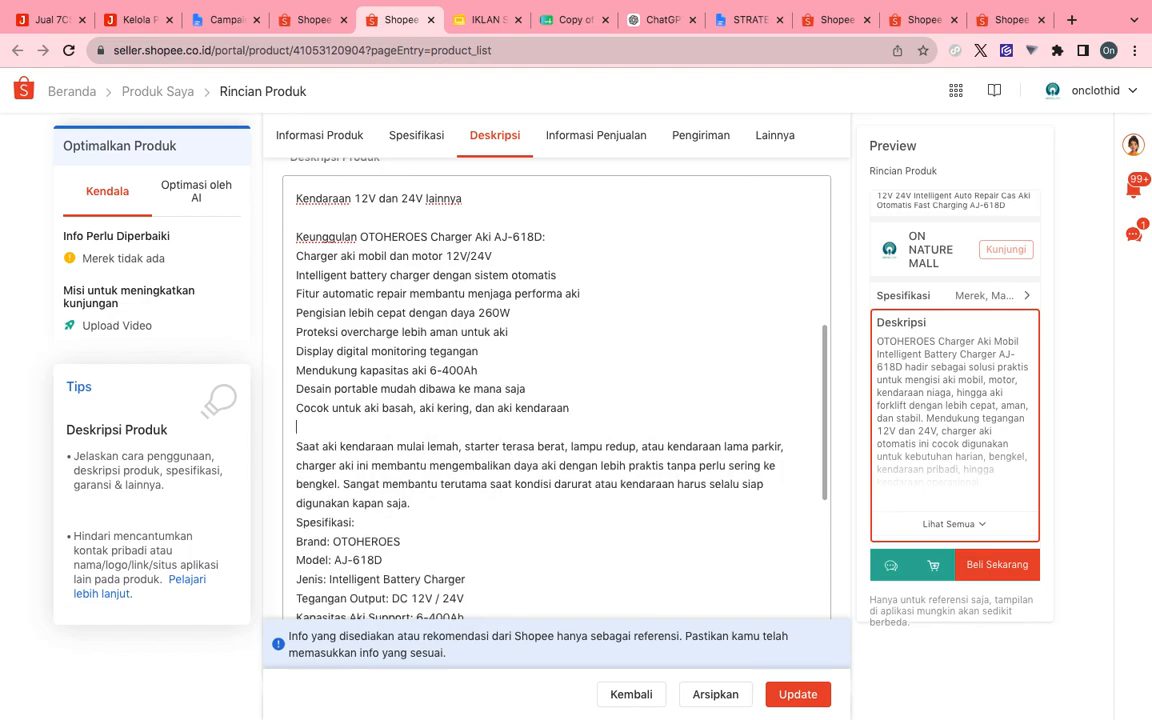
scroll(586, 411, down, 3)
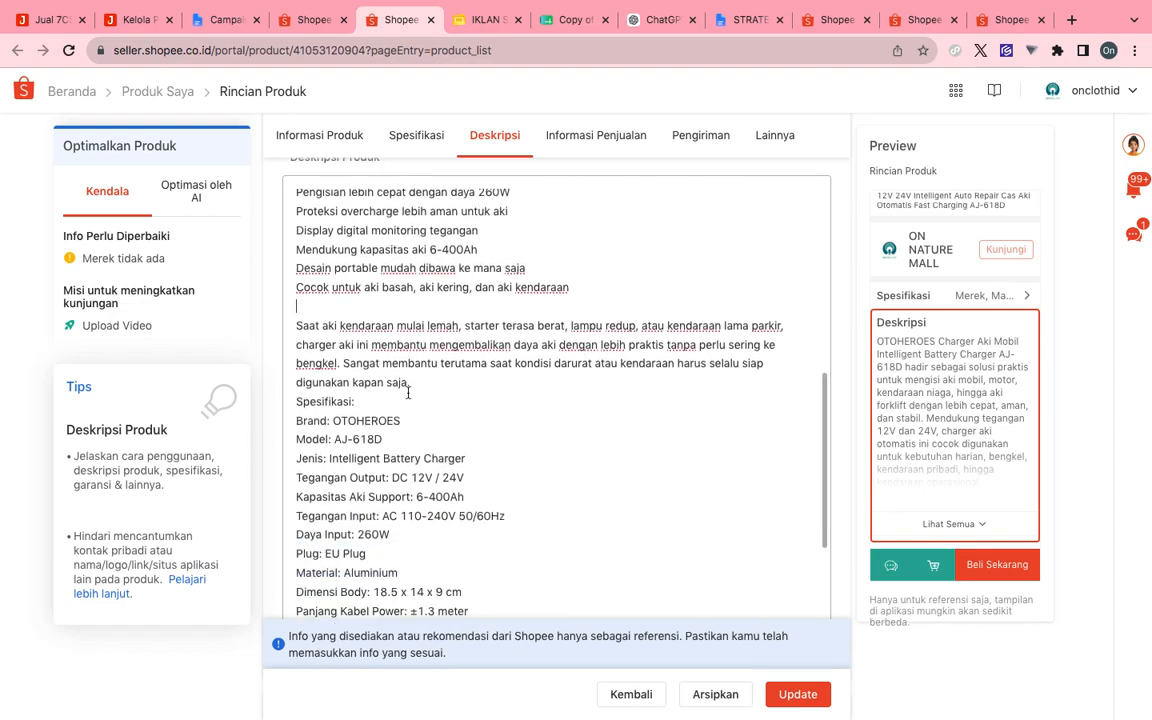
click(419, 384)
key(Return)
scroll(419, 384, down, 3)
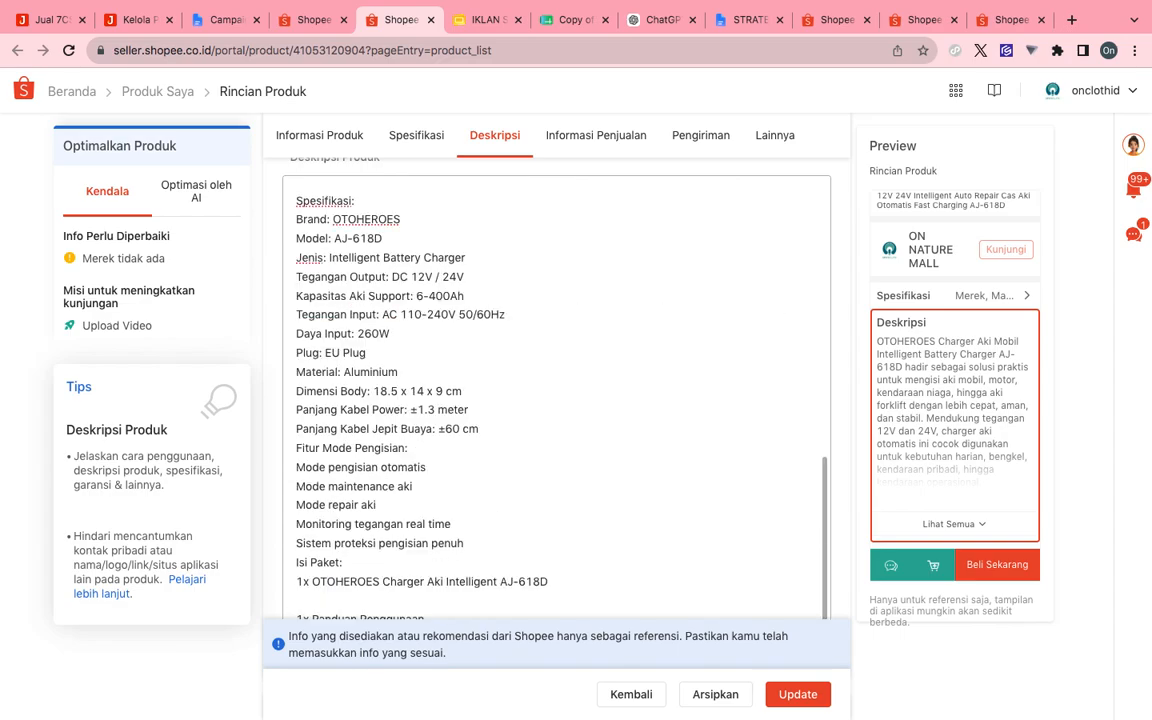
scroll(556, 340, down, 3)
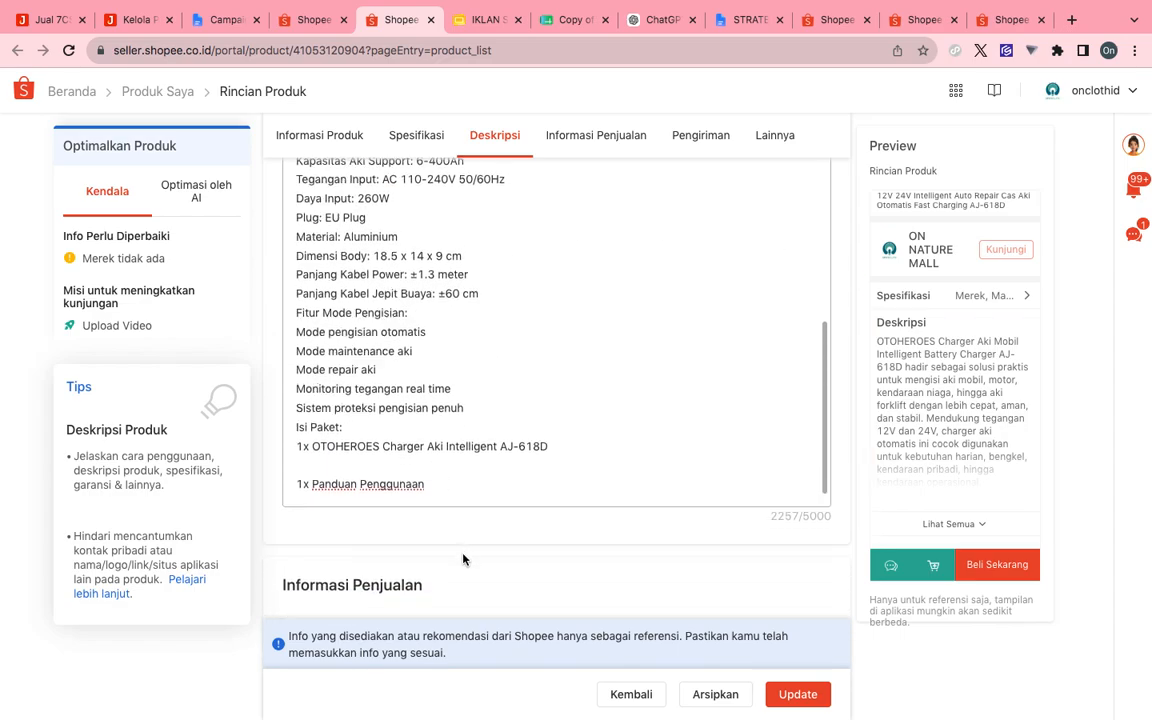
scroll(463, 558, up, 10)
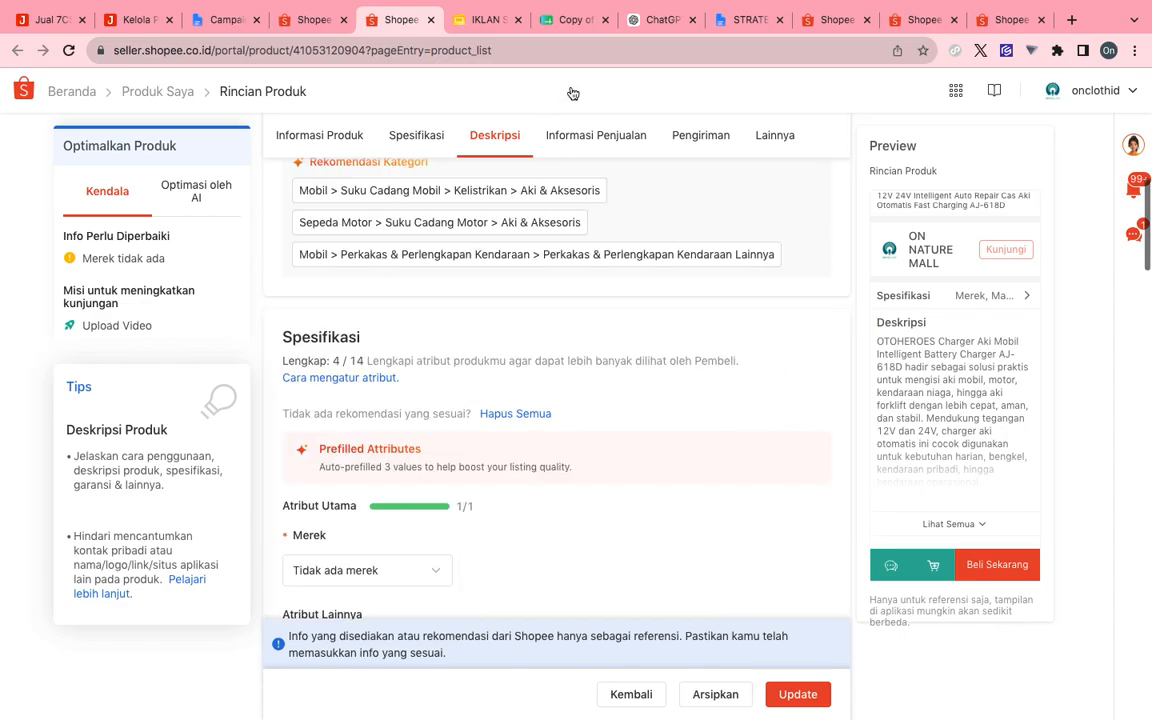
- Switch to the STRATEGI IKLAN SHOPEE HIGH ROAS document and review the ad analysis criteria for views, clicks and purchases and the ChatGPT prompts
click(745, 20)
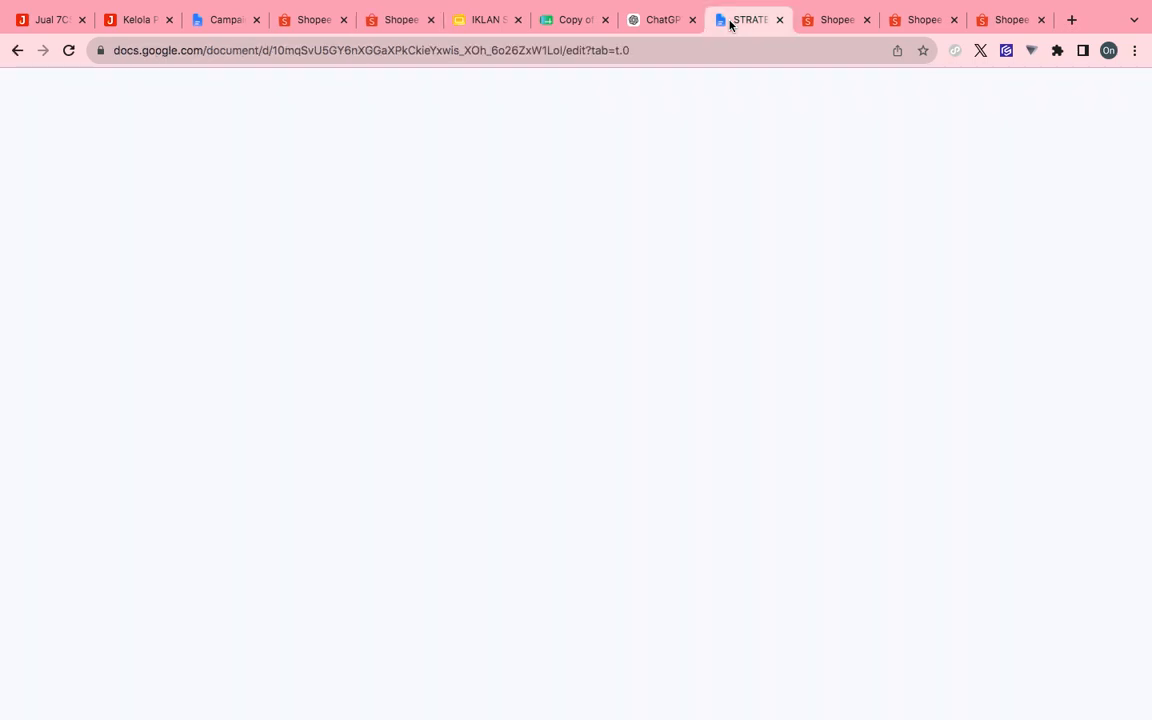
scroll(598, 350, up, 15)
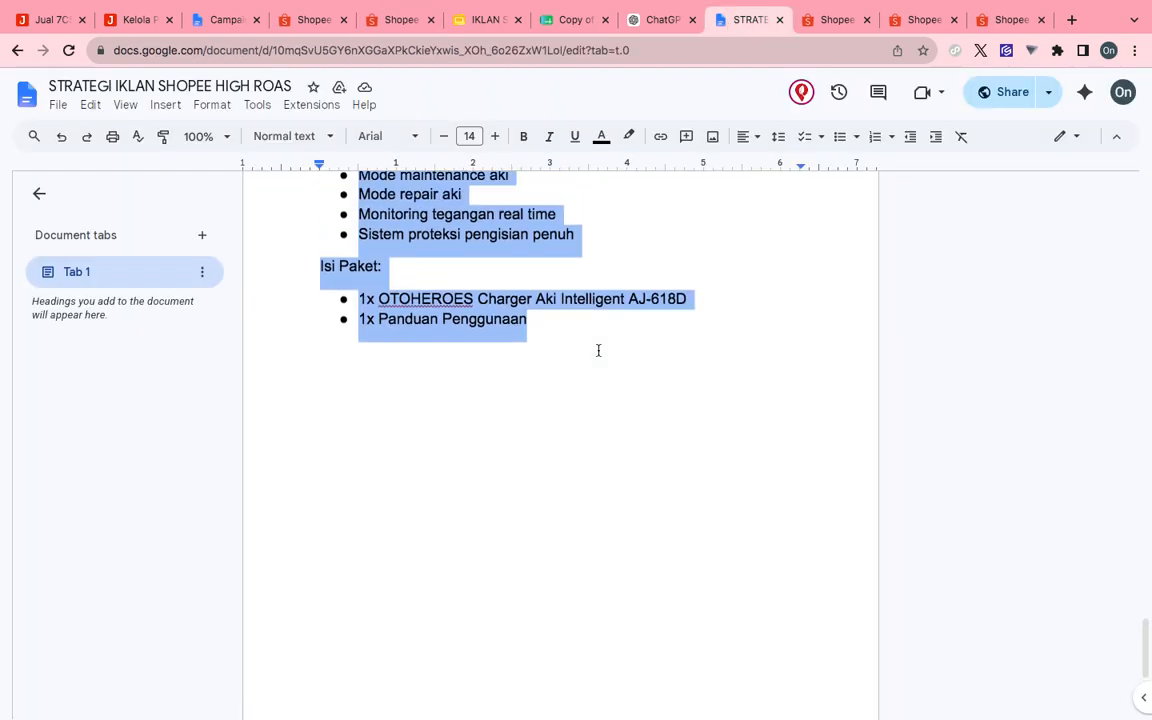
scroll(598, 351, up, 10)
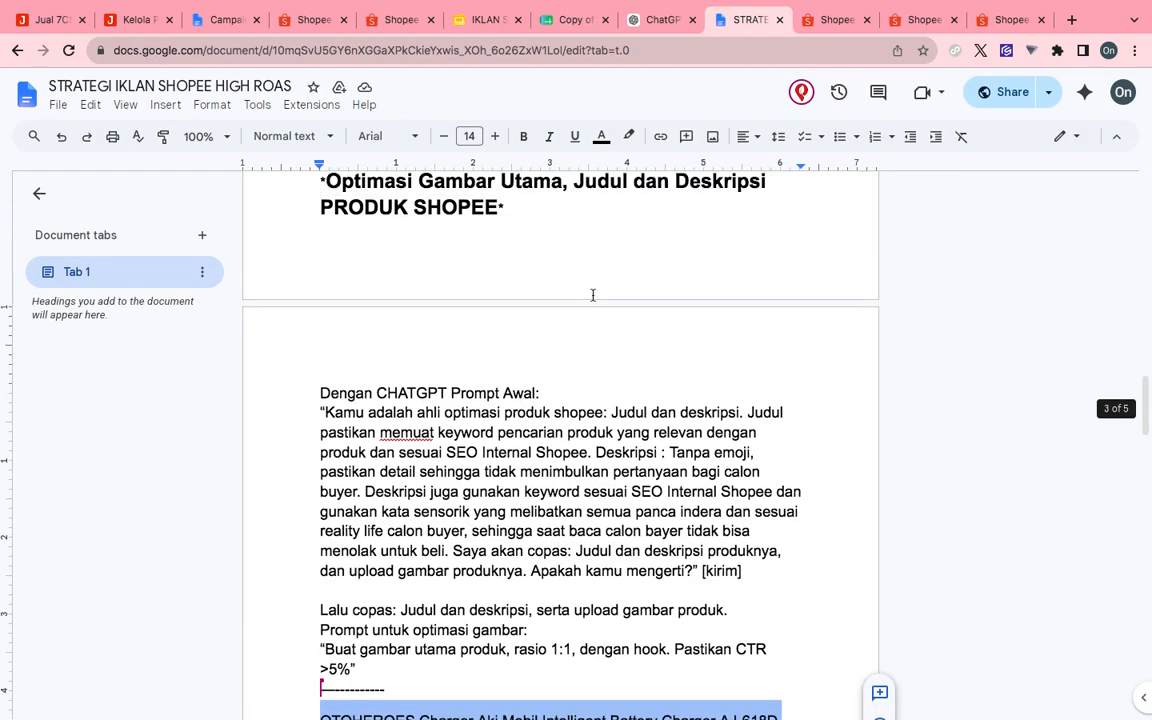
scroll(592, 295, up, 6)
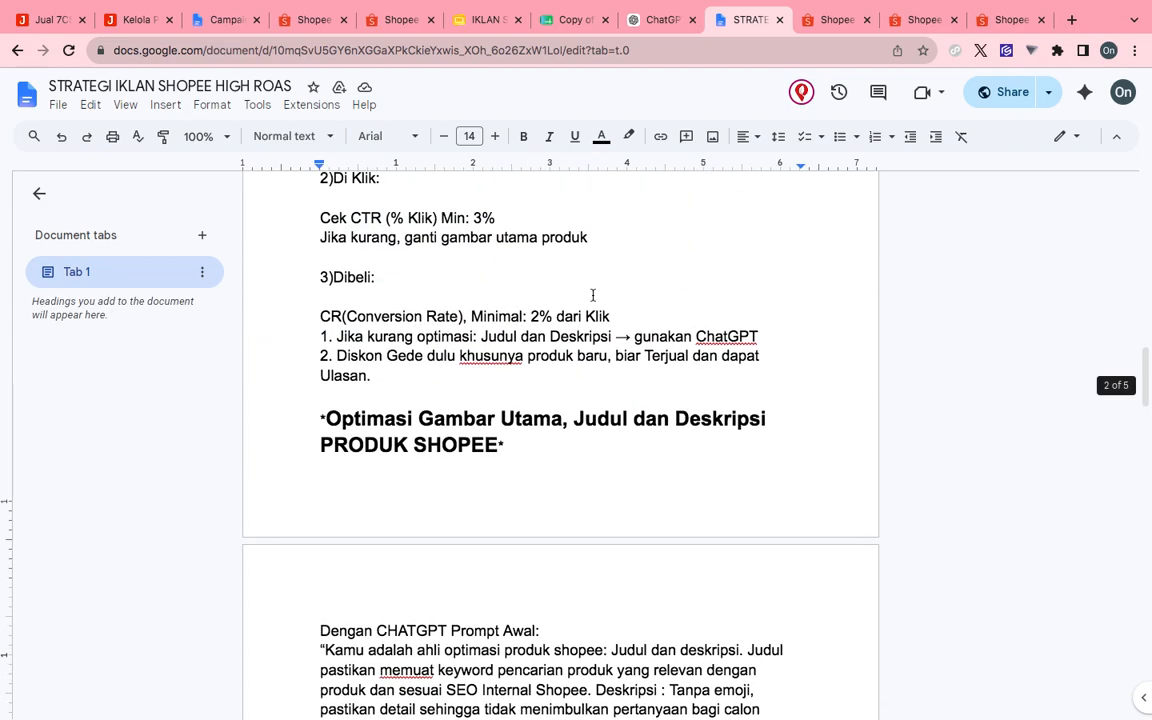
scroll(592, 295, up, 3)
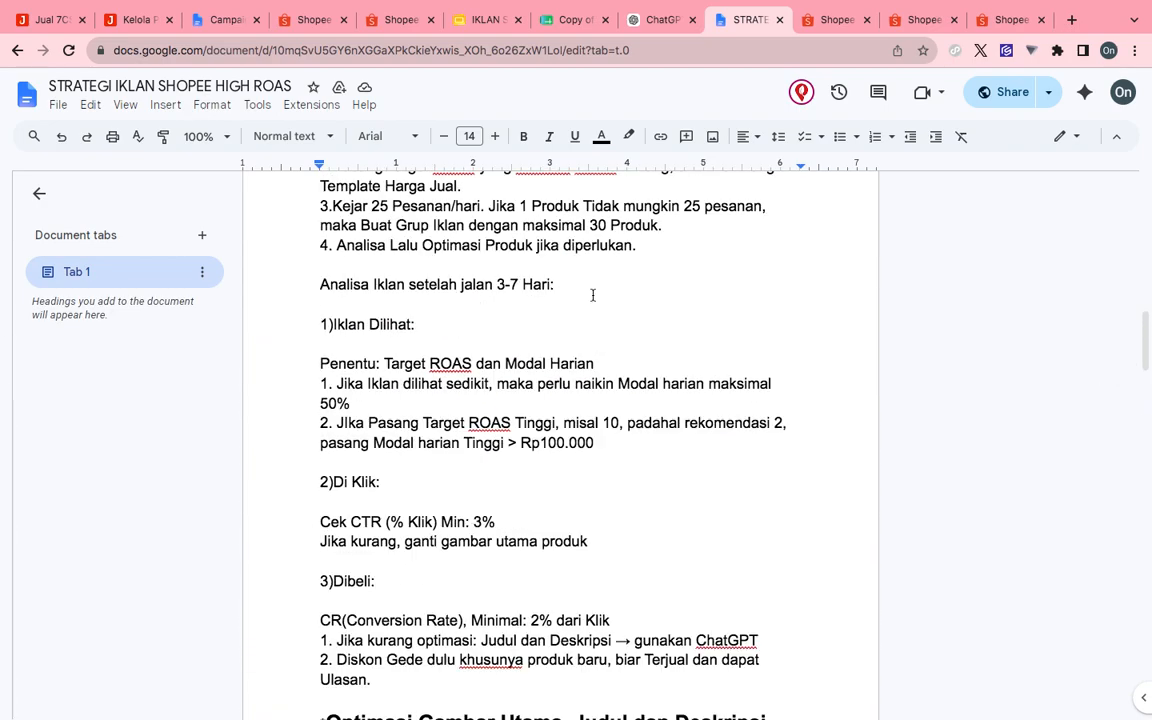
scroll(592, 295, down, 8)
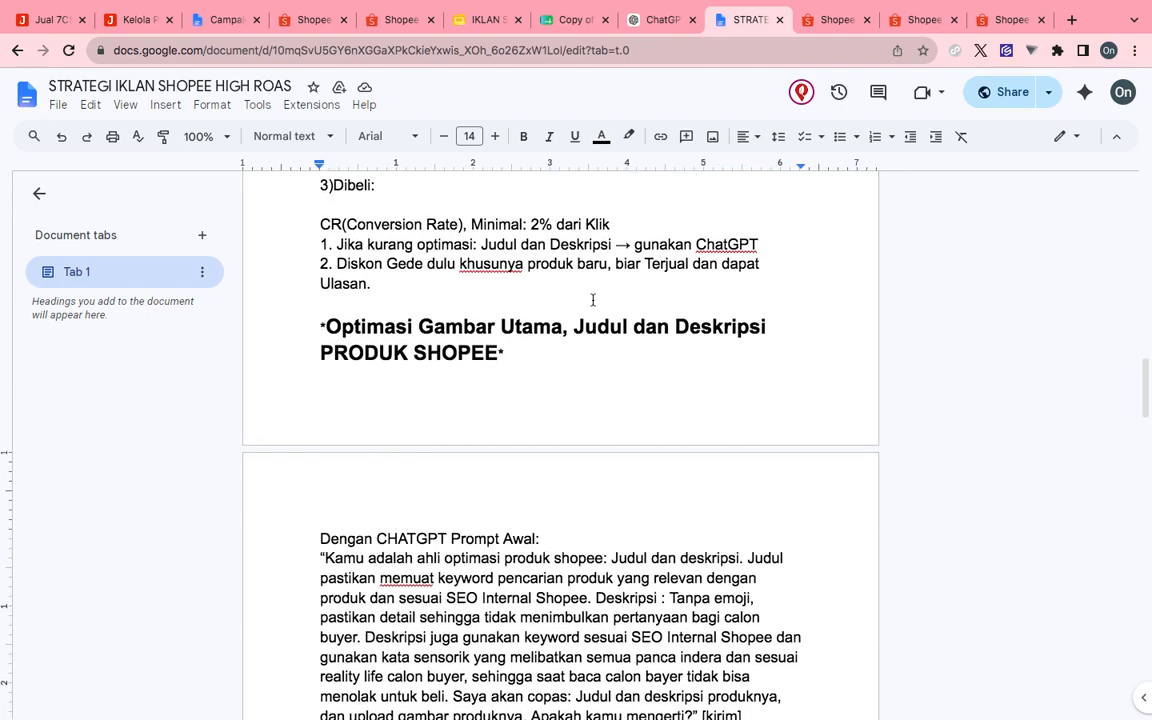
scroll(592, 300, down, 3)
scroll(592, 300, down, 3)
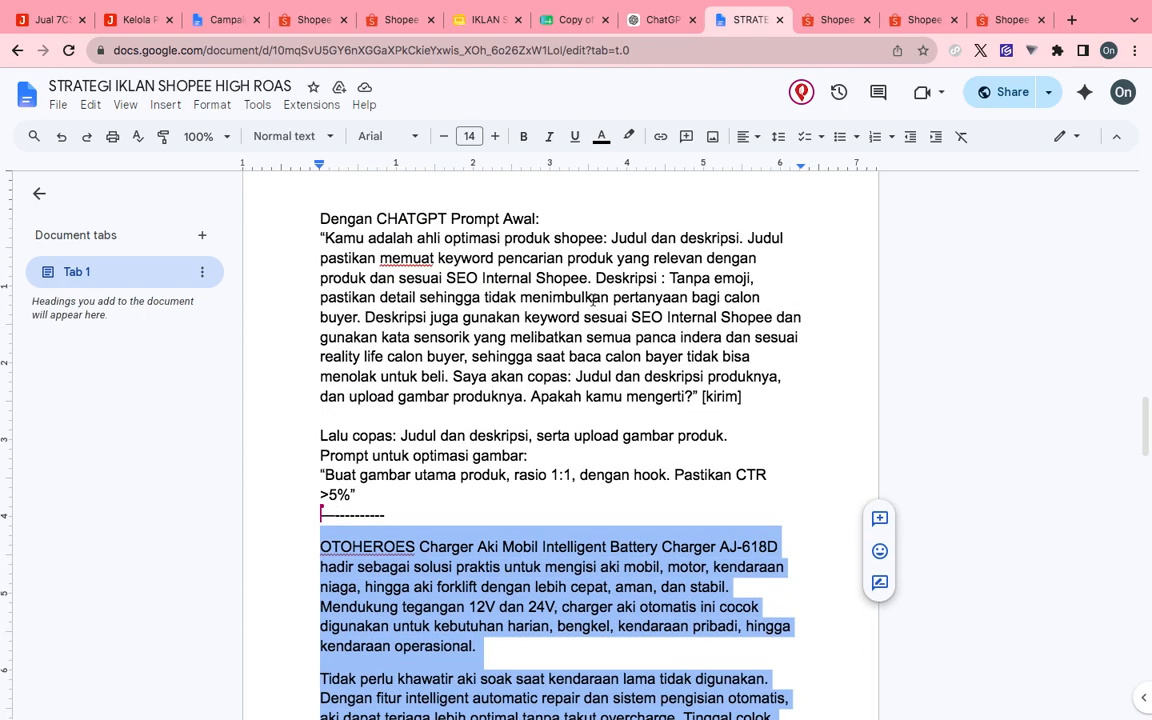
scroll(592, 300, down, 5)
scroll(592, 300, up, 13)
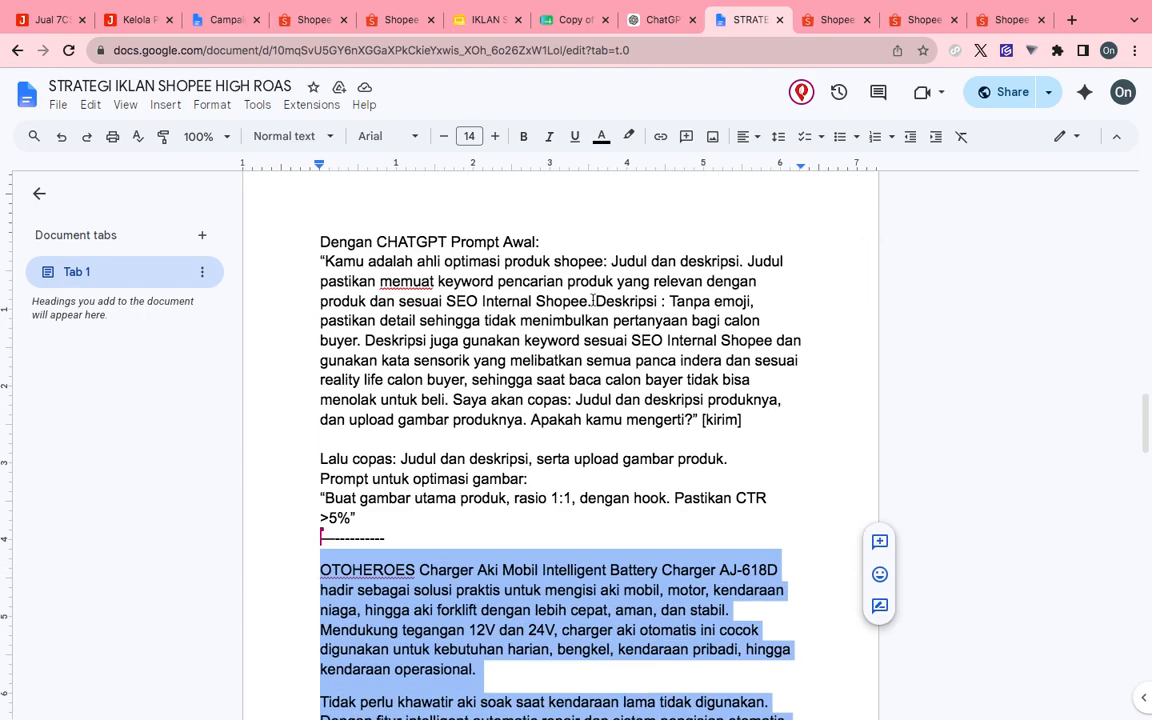
scroll(592, 300, up, 1)
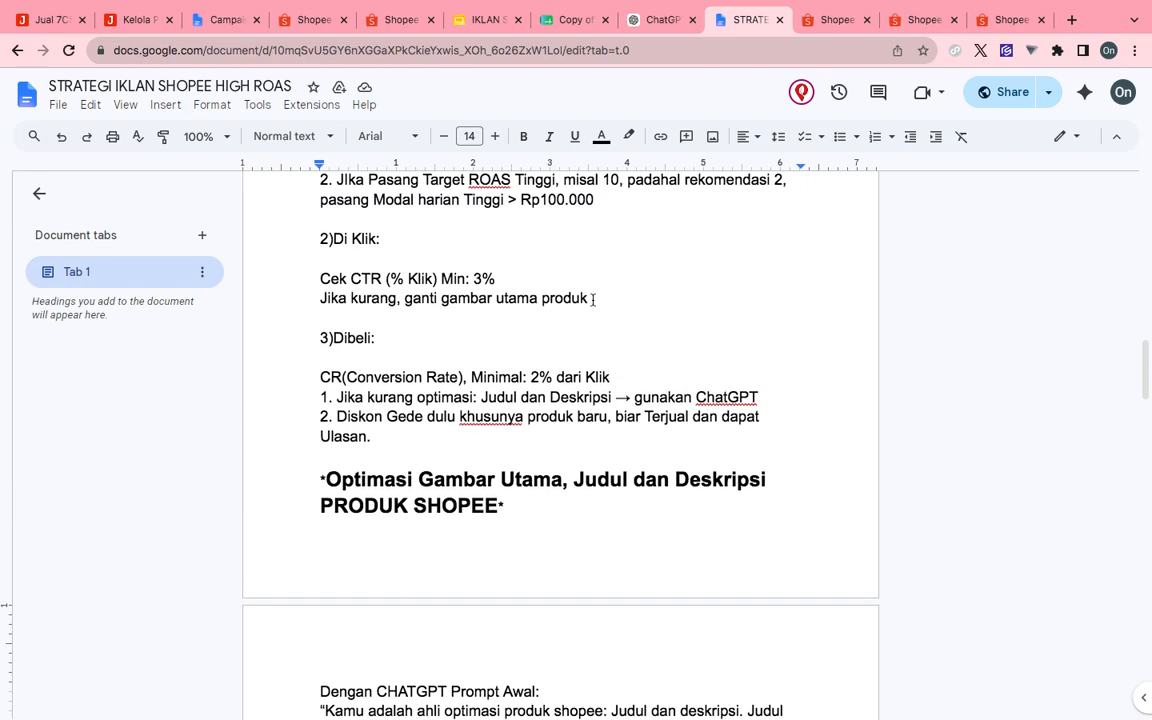
scroll(592, 300, down, 6)
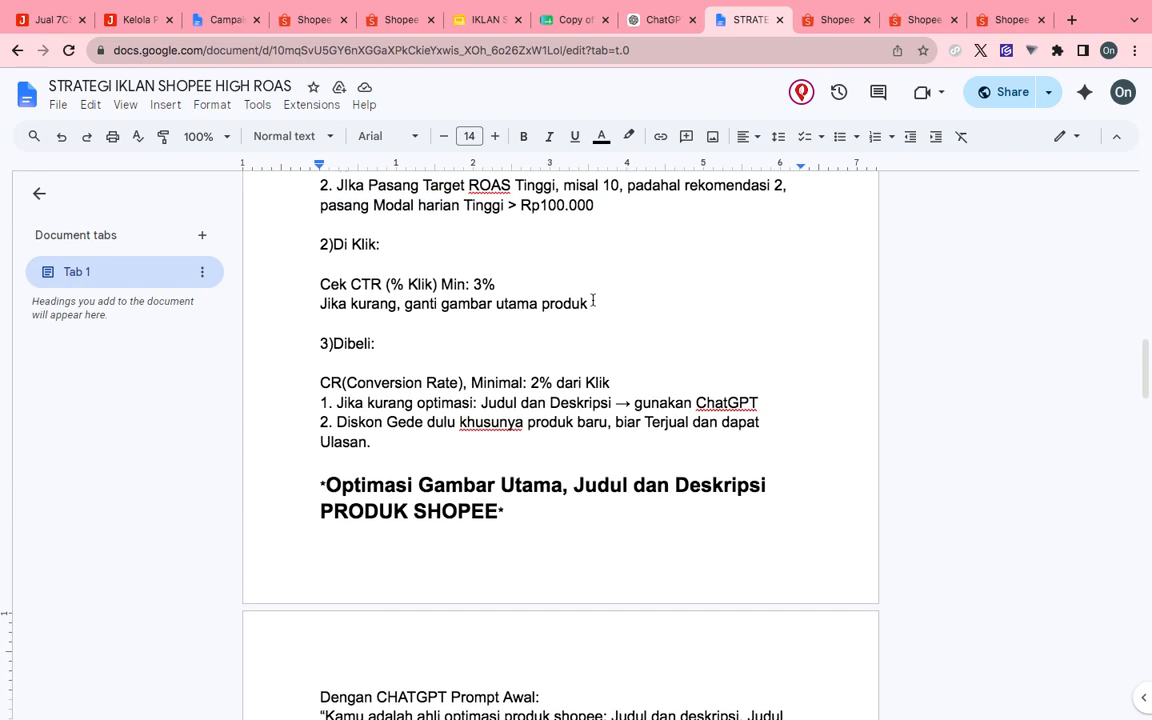
scroll(563, 418, down, 4)
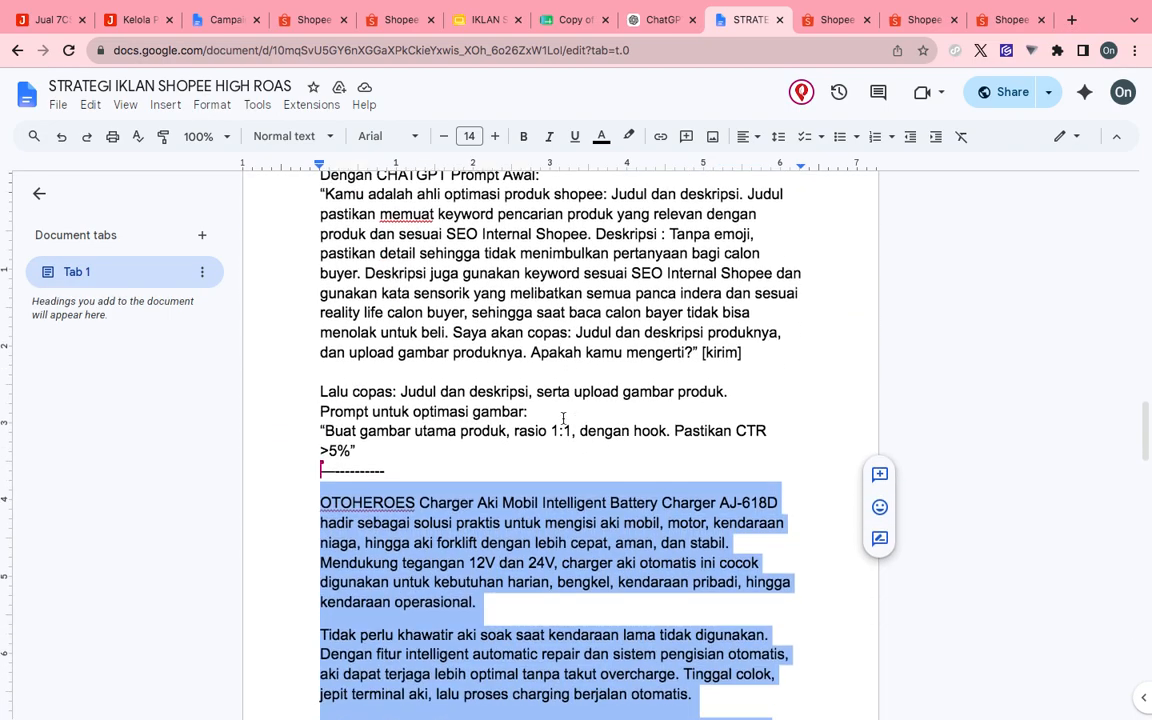
- Copy the image prompt "Buat gambar utama produk, rasio 1:1, dengan hook. Pastikan CTR >5%" from the document, without its quotation marks
drag(324, 401, 625, 398)
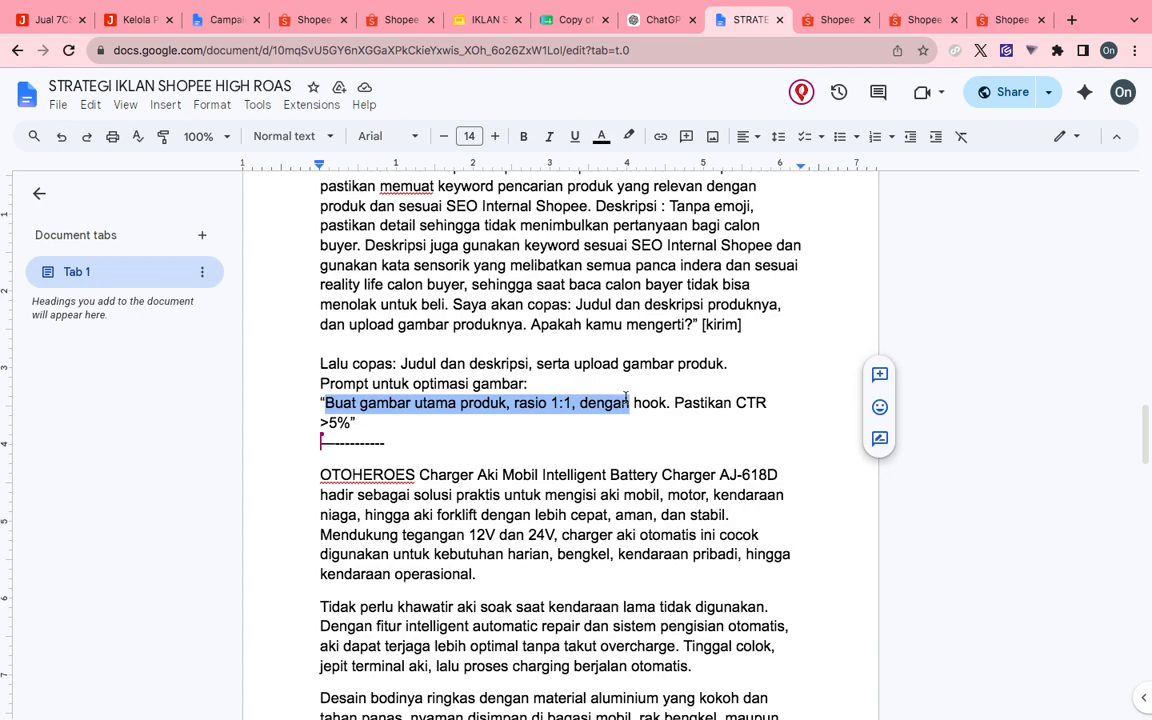
drag(626, 399, 352, 424)
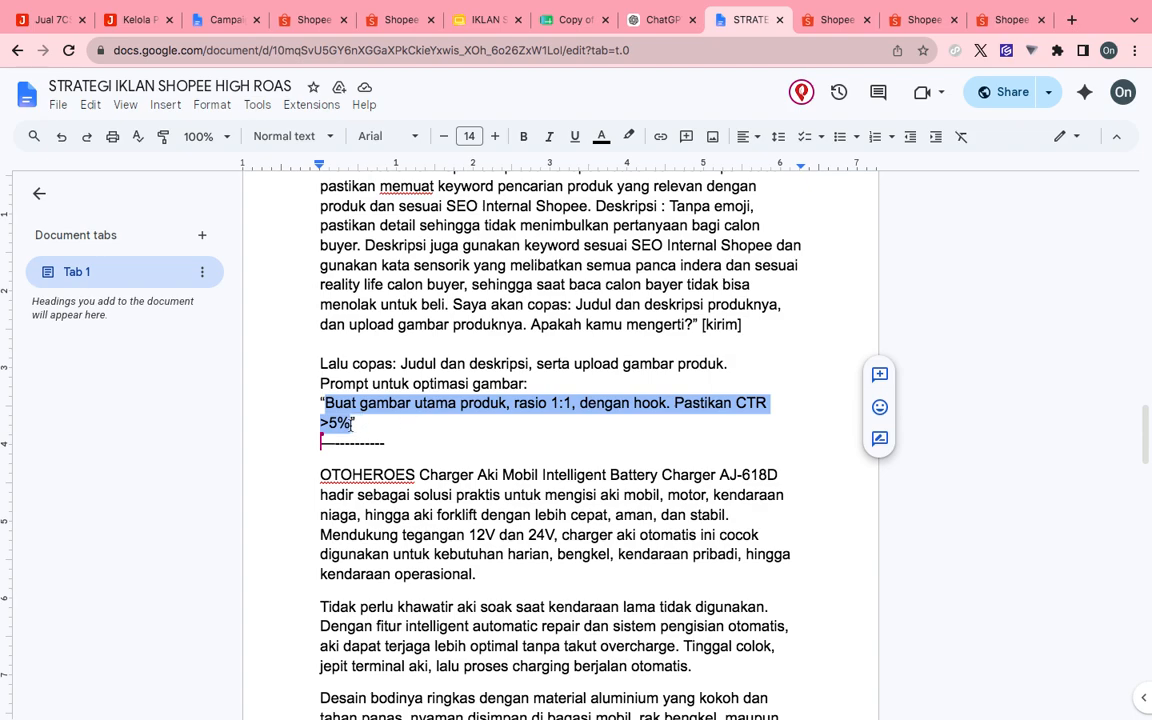
right_click(350, 422)
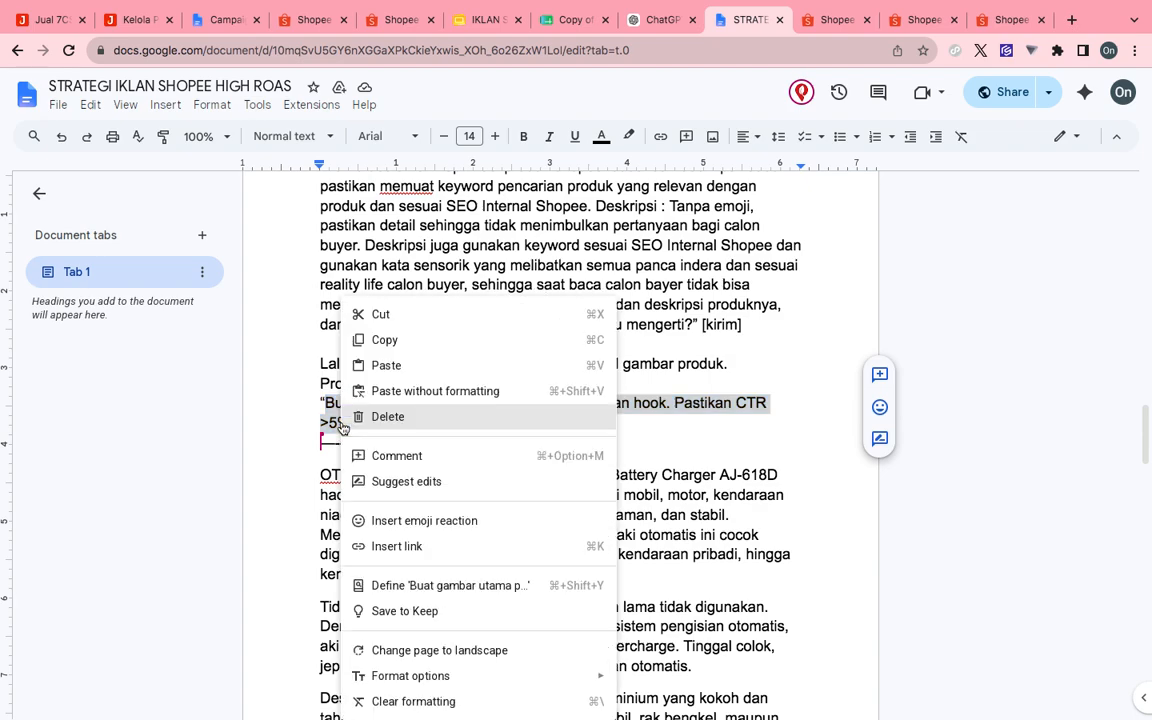
click(386, 341)
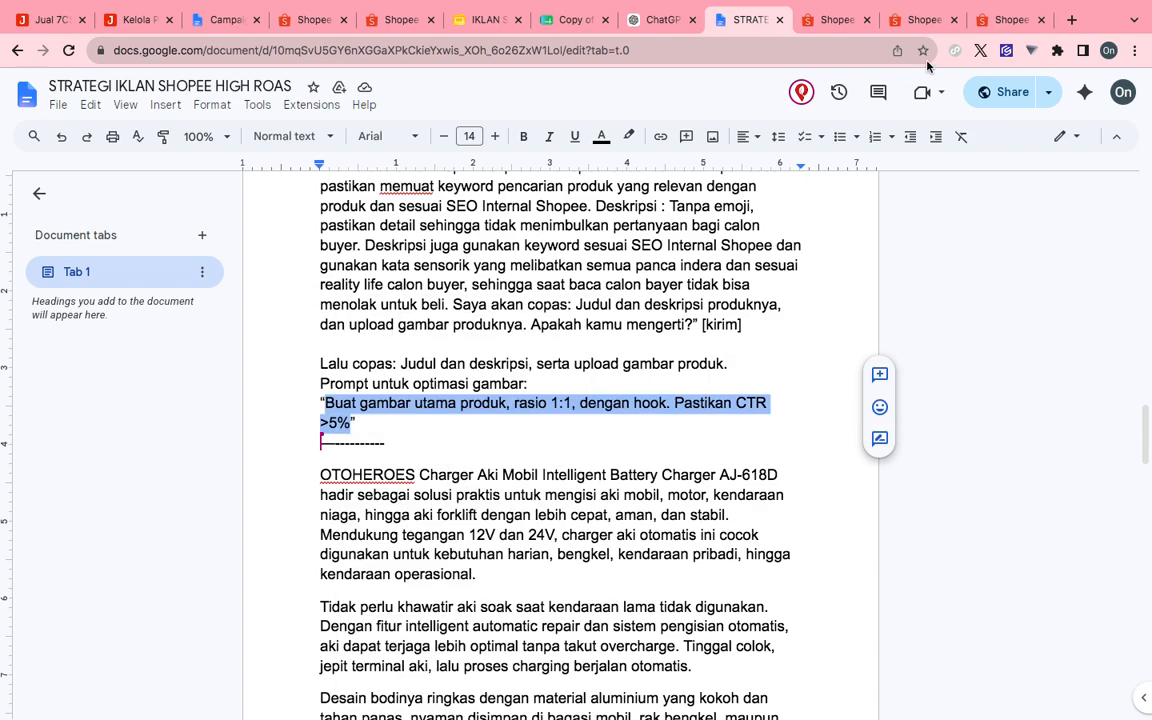
- Switch to the ChatGPT chat, send the copied image prompt to generate the main product image, and dismiss the upgrade offer
click(660, 28)
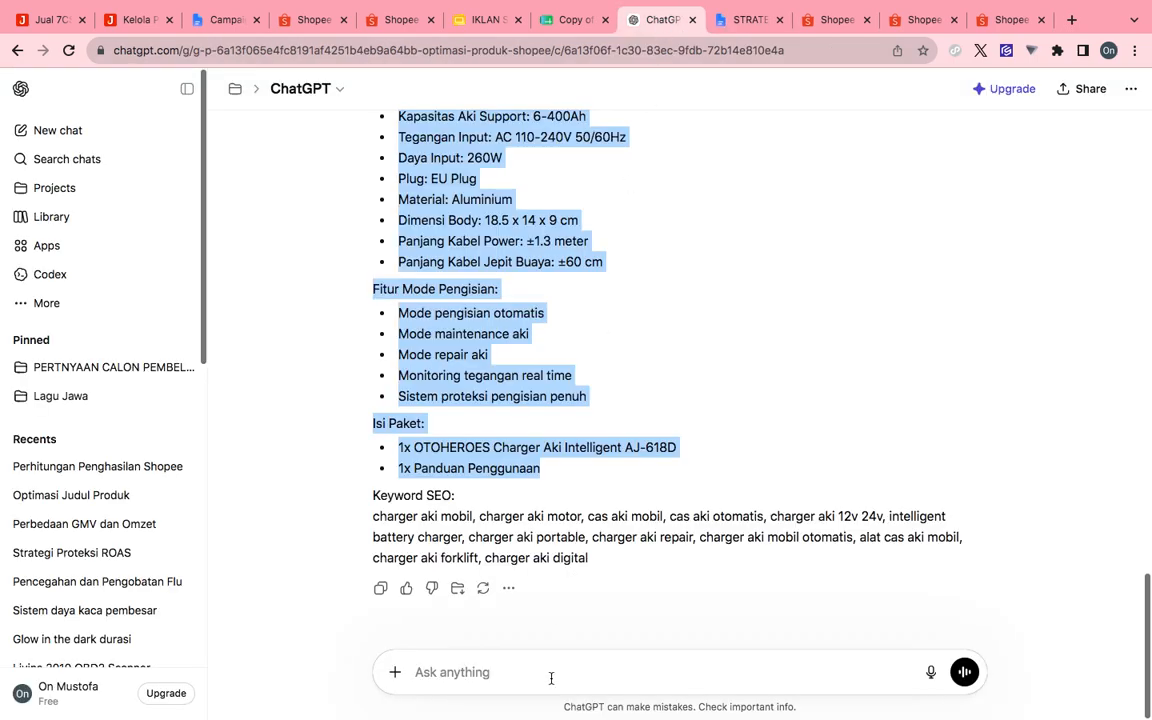
click(551, 678)
key(ctrl+v)
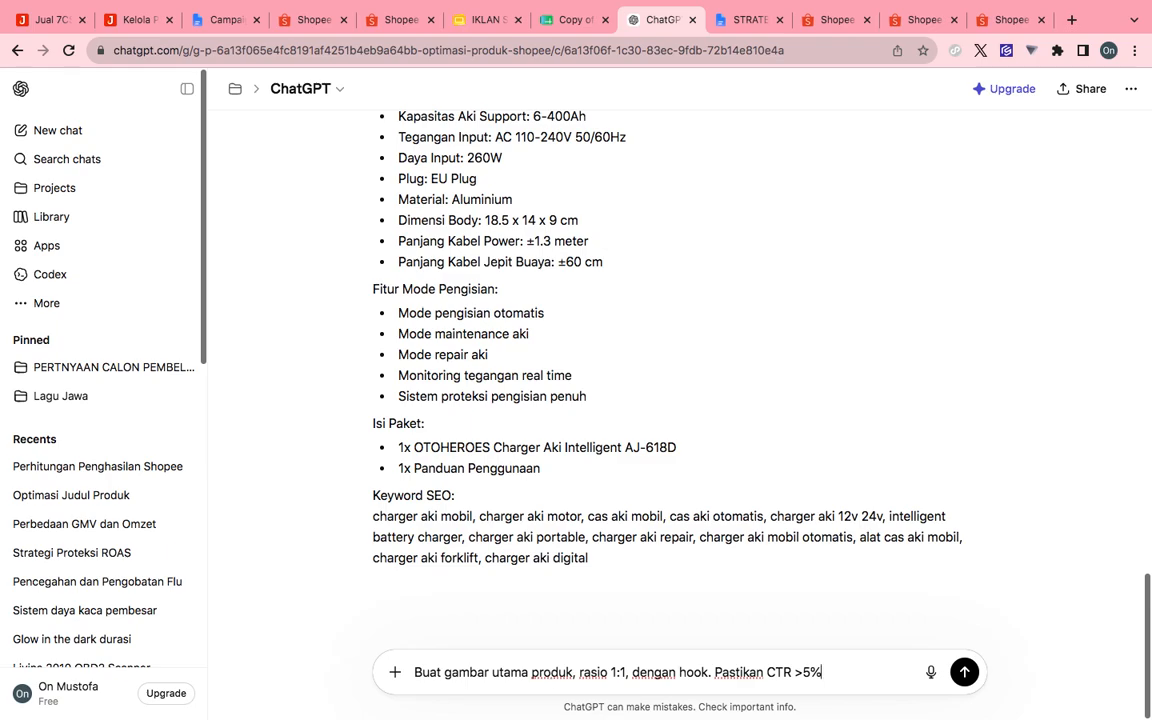
key(Return)
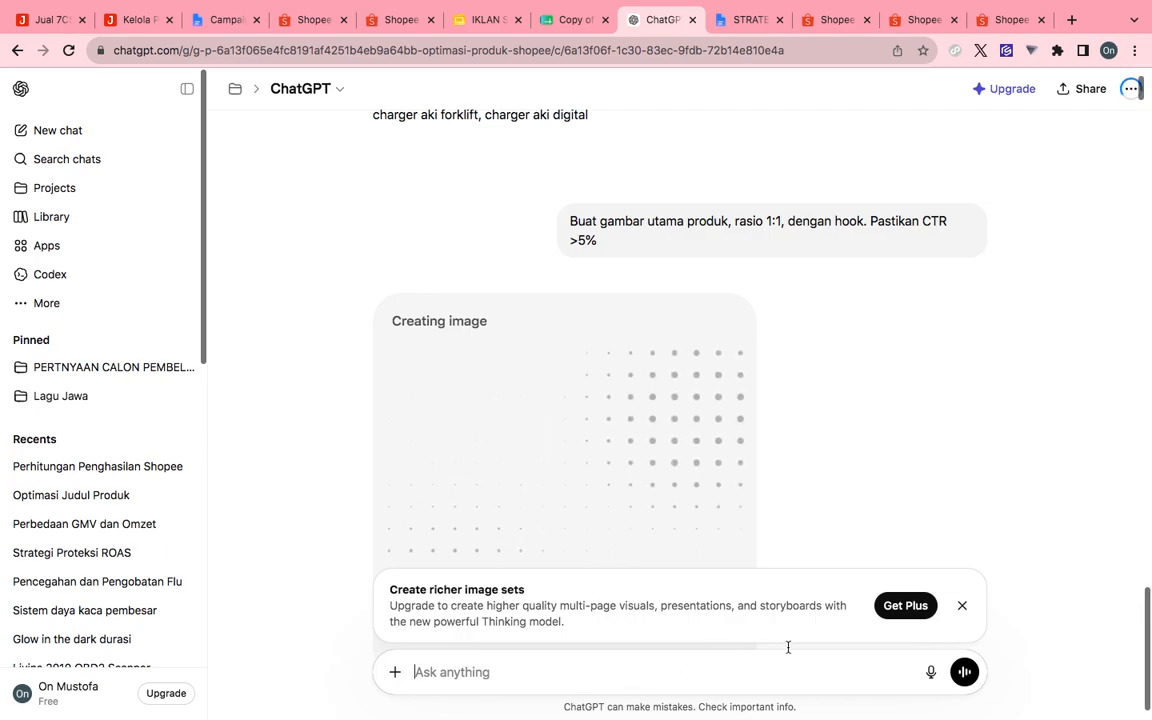
click(962, 606)
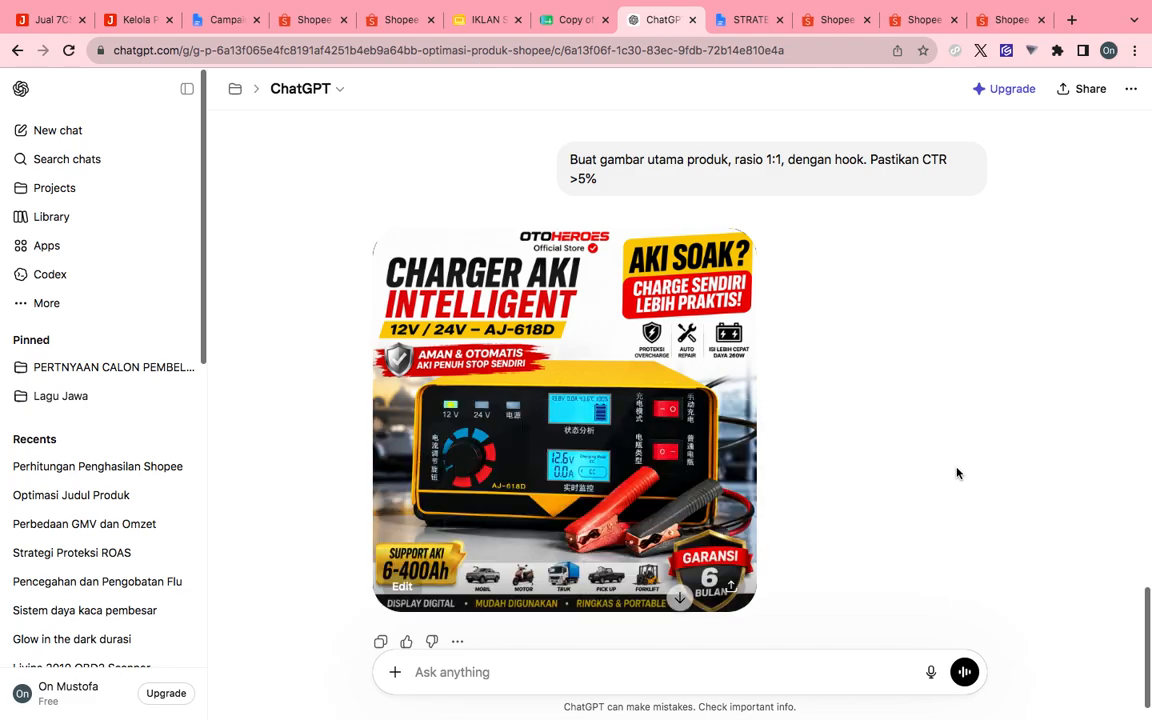
- Open the generated charger image full size and download it as AKI into the IKLAN SHOPEE 2026 folder
click(513, 362)
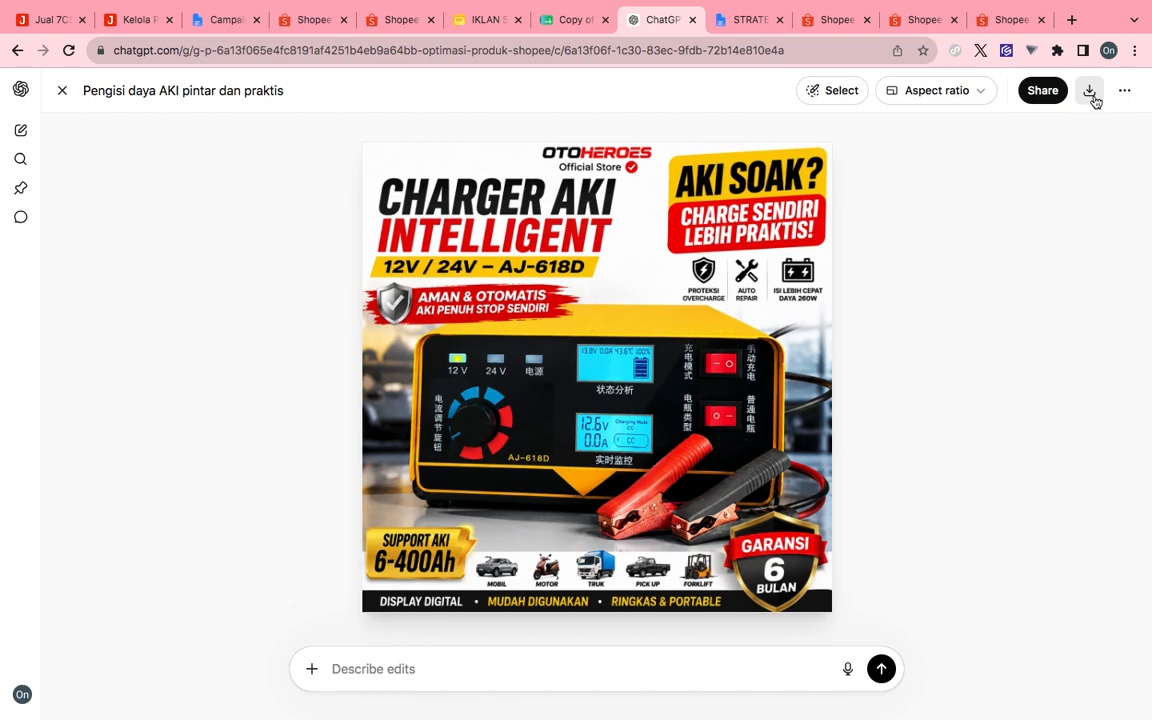
click(1092, 94)
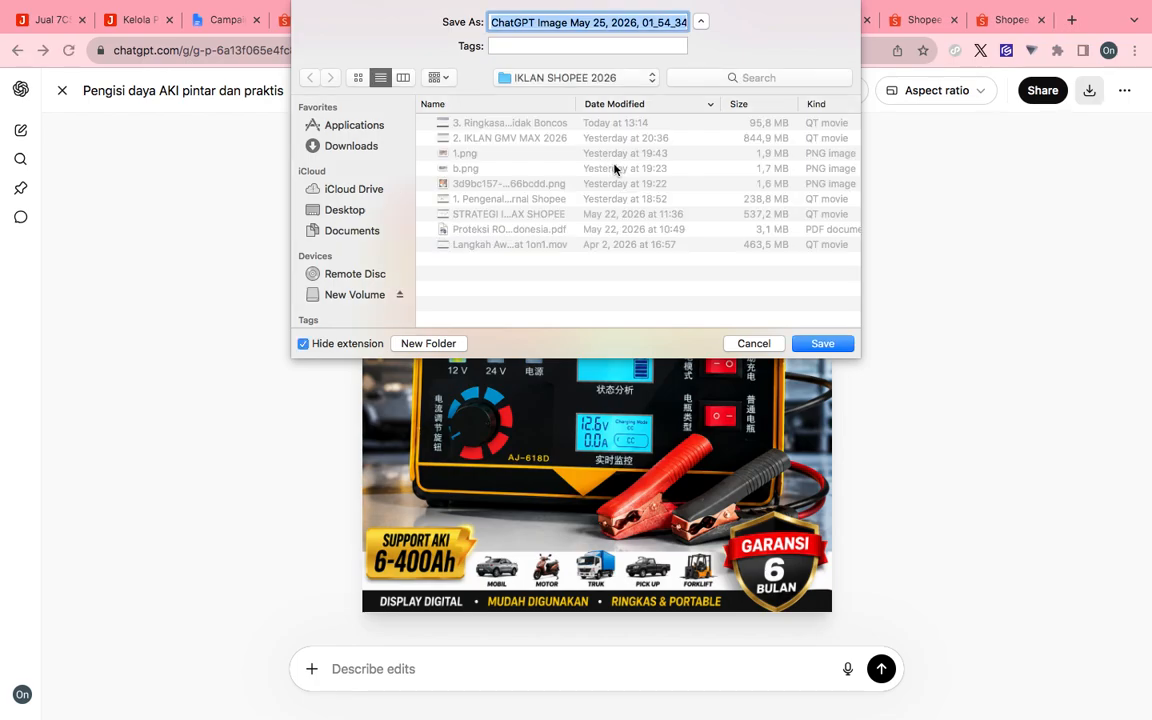
text(AKI)
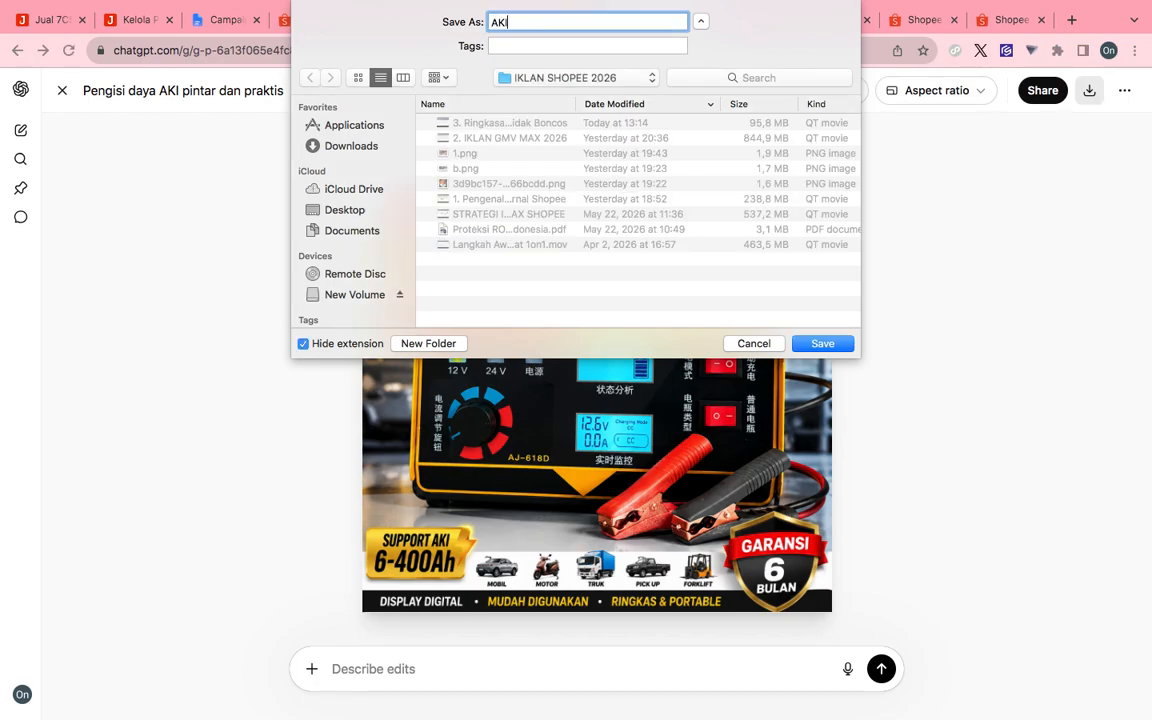
key(Return)
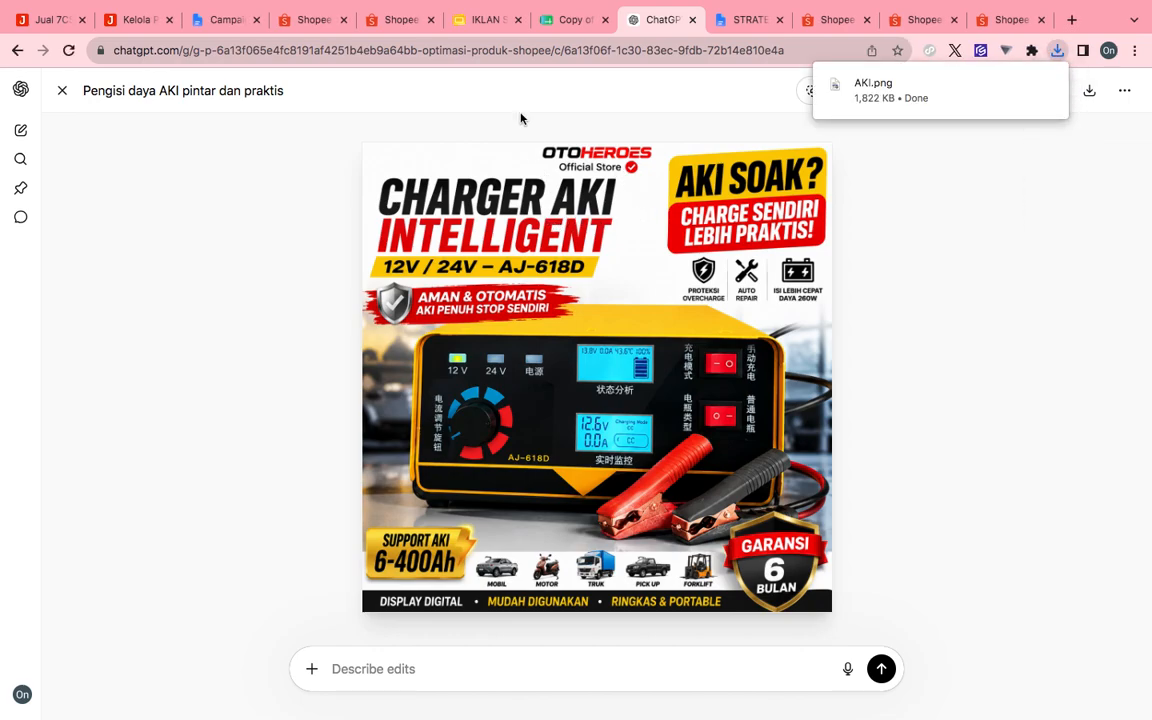
- Switch to the charger's Shopee listing, add AKI.png from the IKLAN SHOPEE 2026 folder and move it to the first product photo slot
click(398, 20)
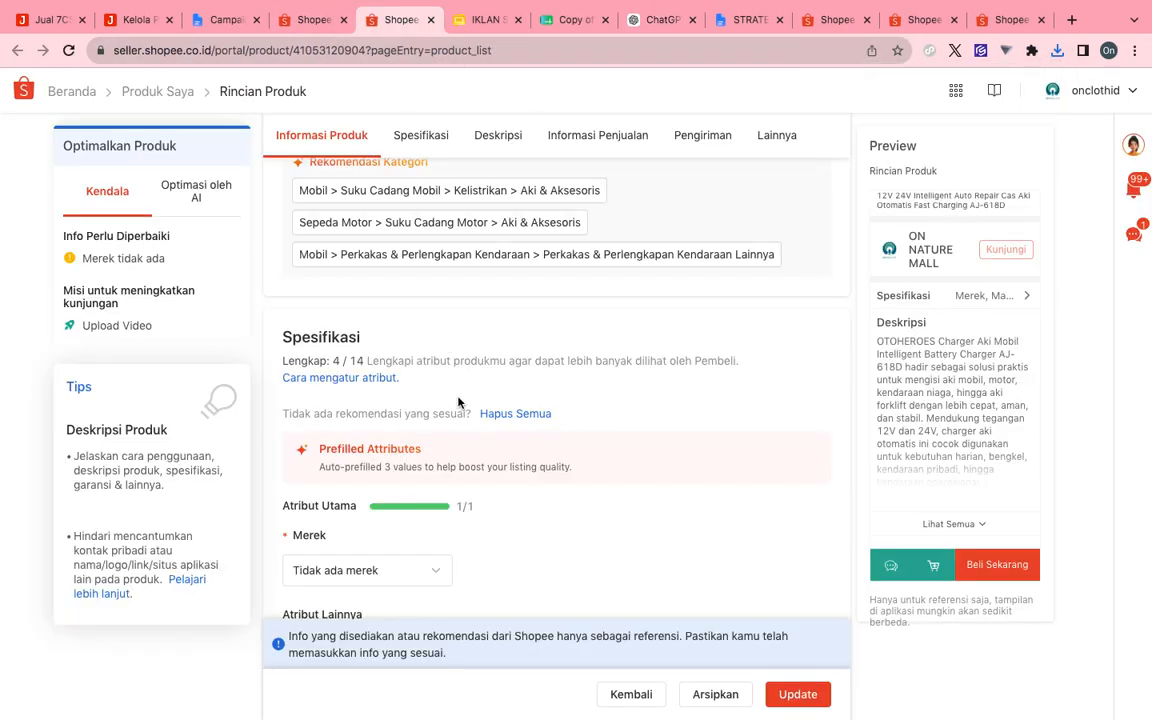
scroll(459, 400, up, 2)
scroll(459, 400, up, 6)
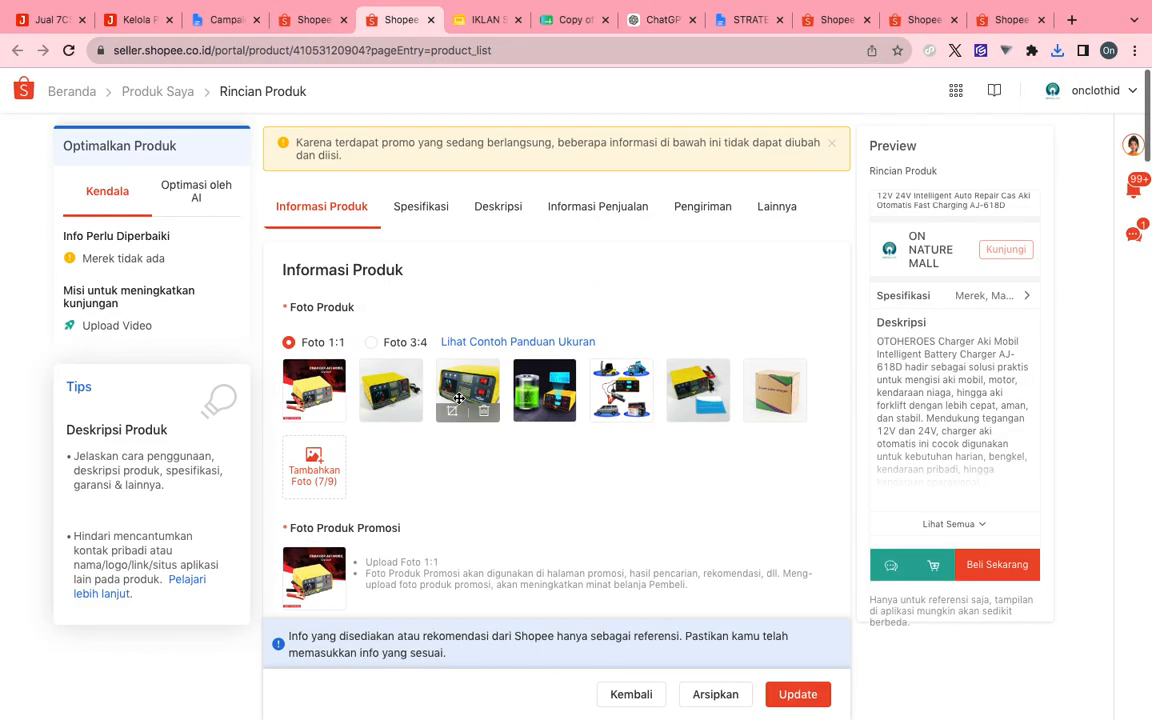
click(315, 476)
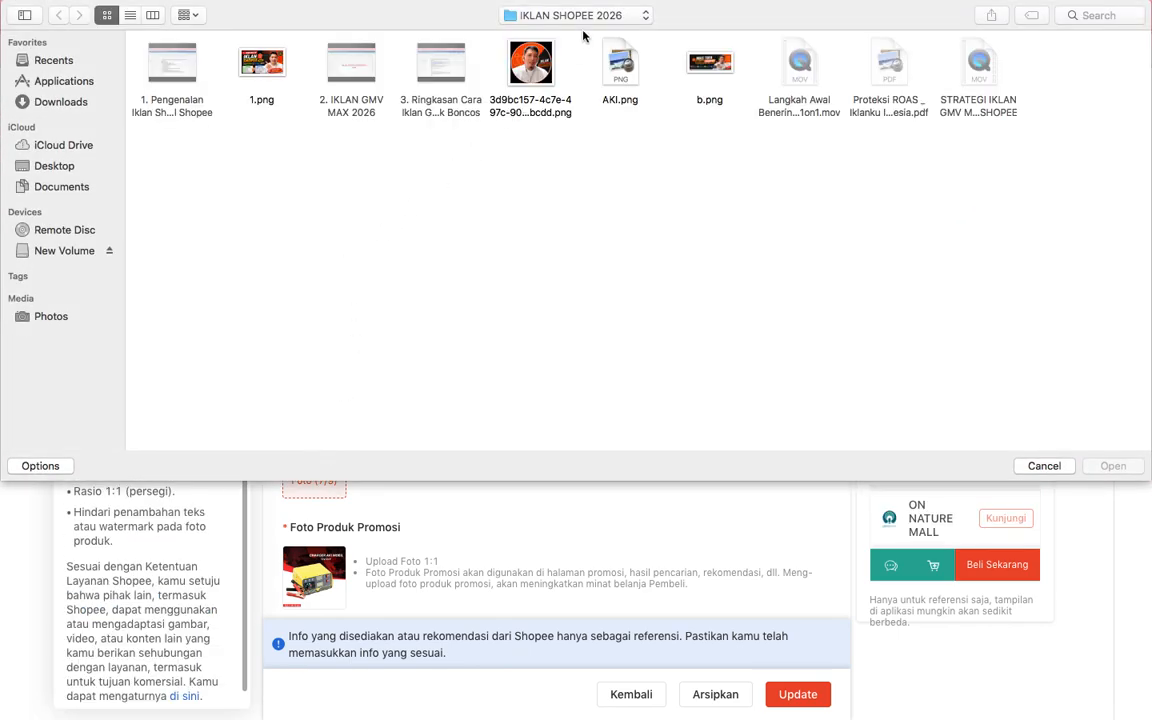
click(530, 18)
click(601, 319)
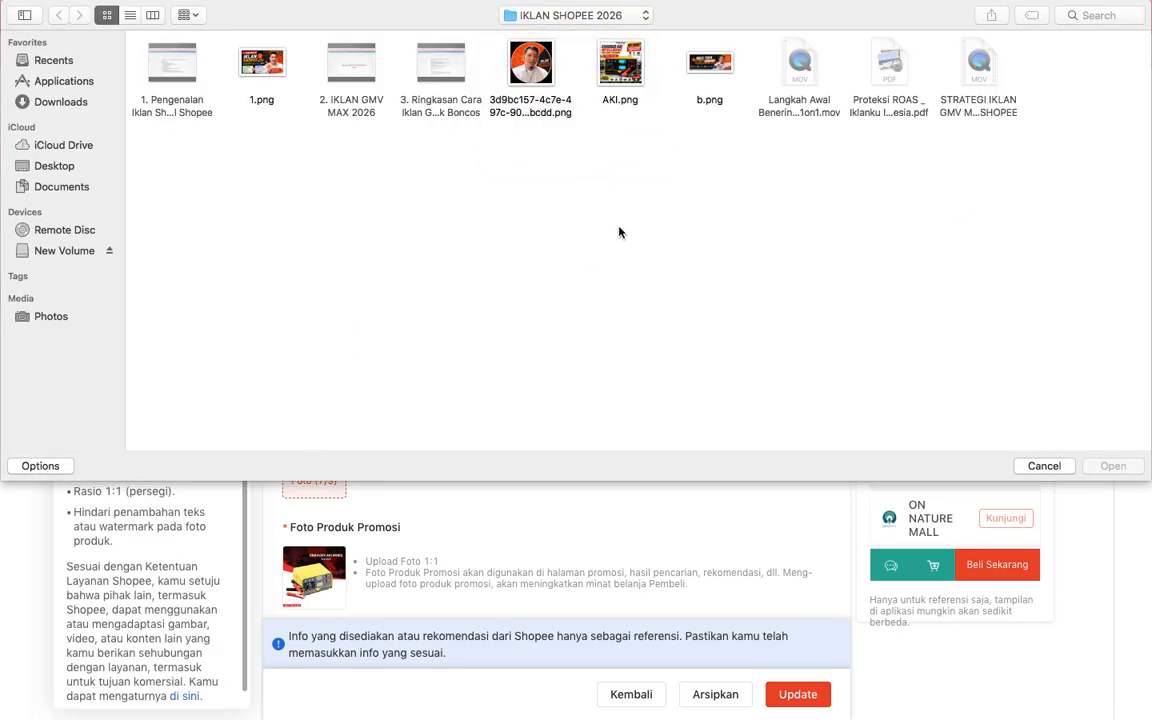
double_click(624, 72)
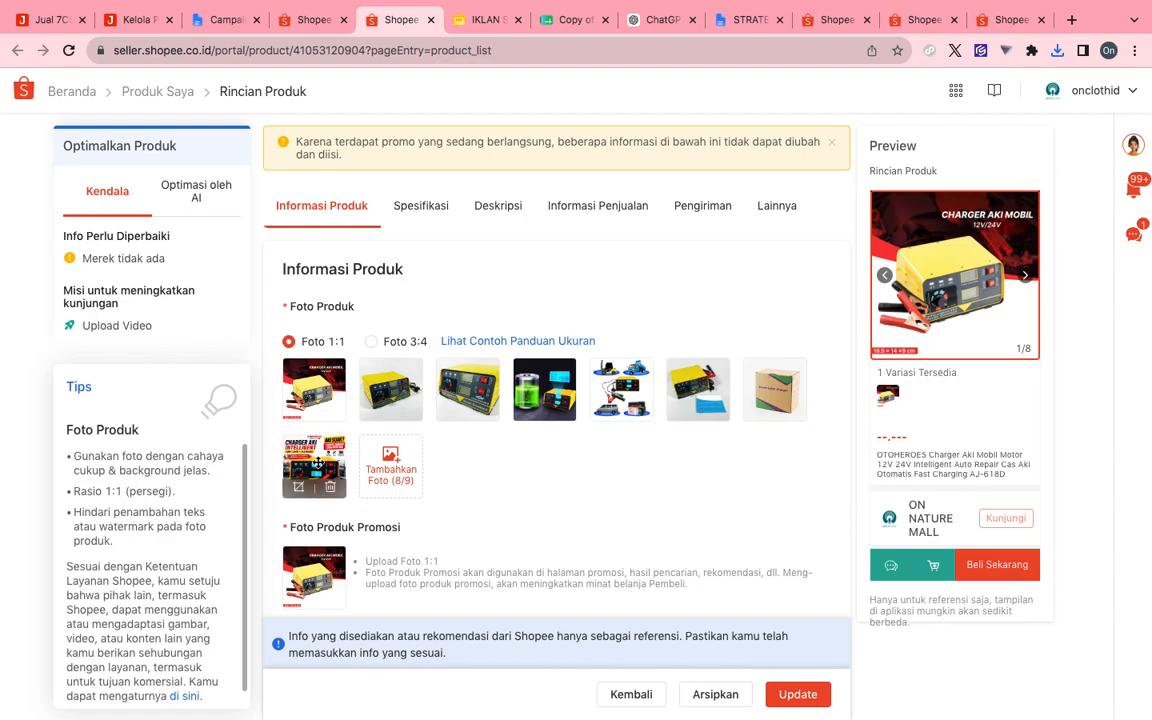
drag(316, 462, 295, 360)
- Review the charger listing's product name, category, specifications, description and promotional photo in the edit form
scroll(514, 517, down, 5)
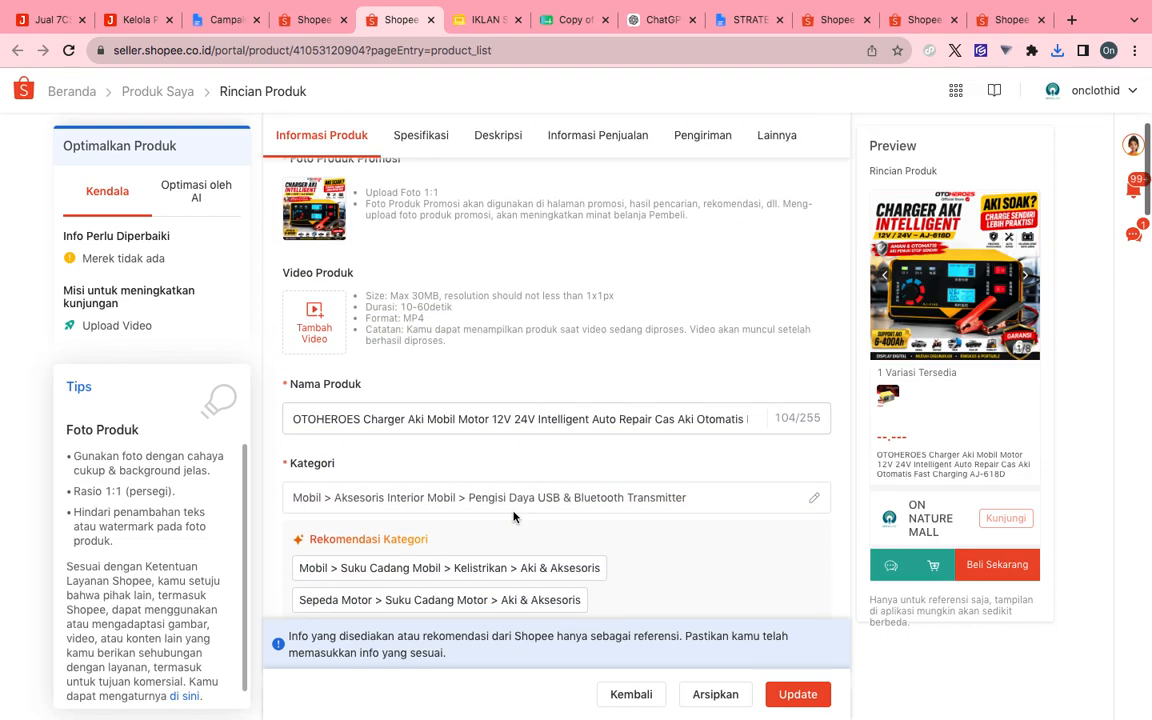
scroll(514, 517, down, 8)
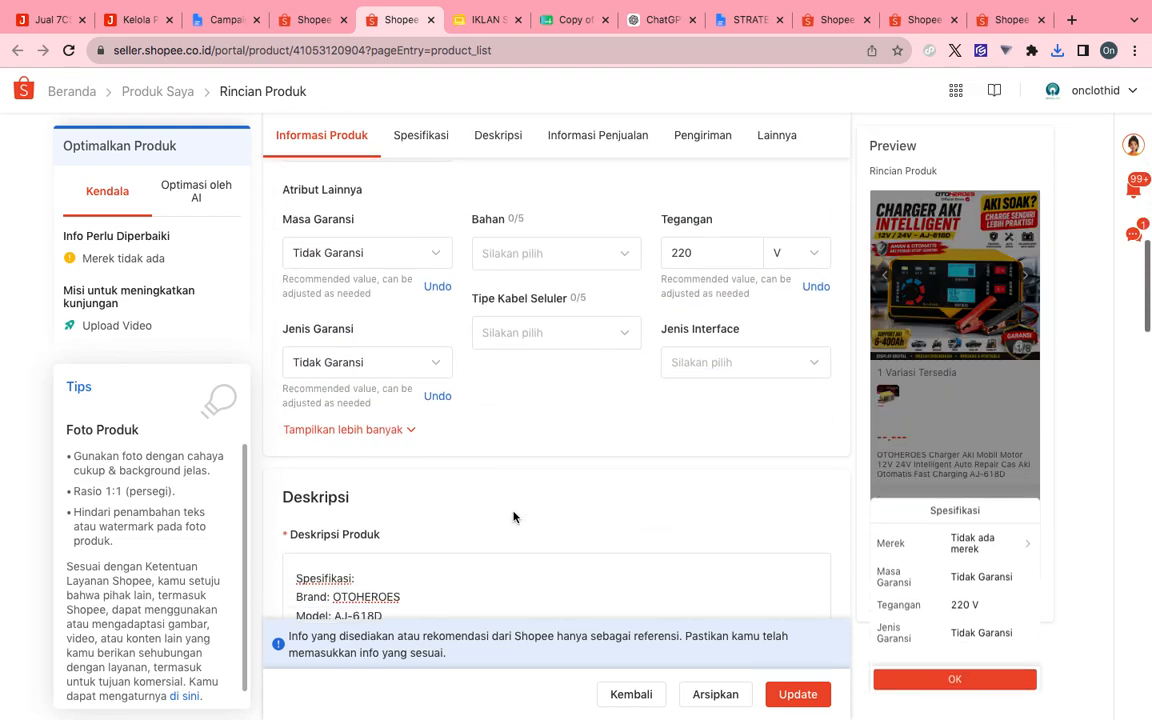
scroll(514, 512, down, 3)
scroll(514, 512, up, 8)
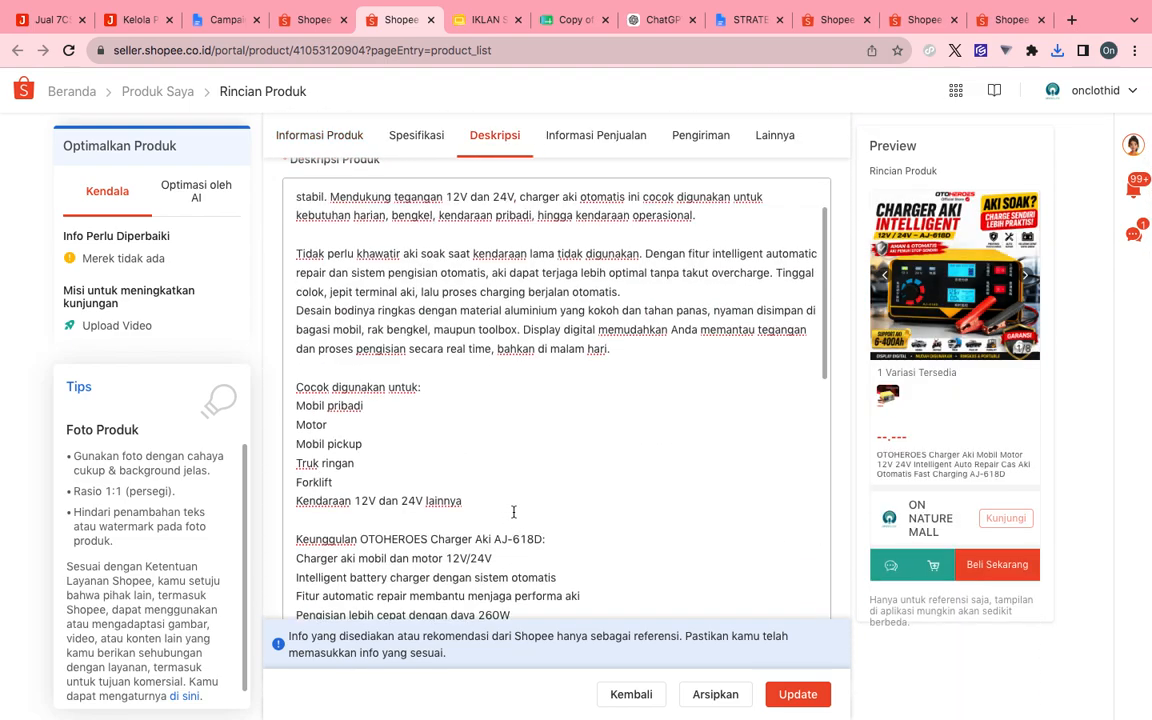
scroll(514, 512, up, 6)
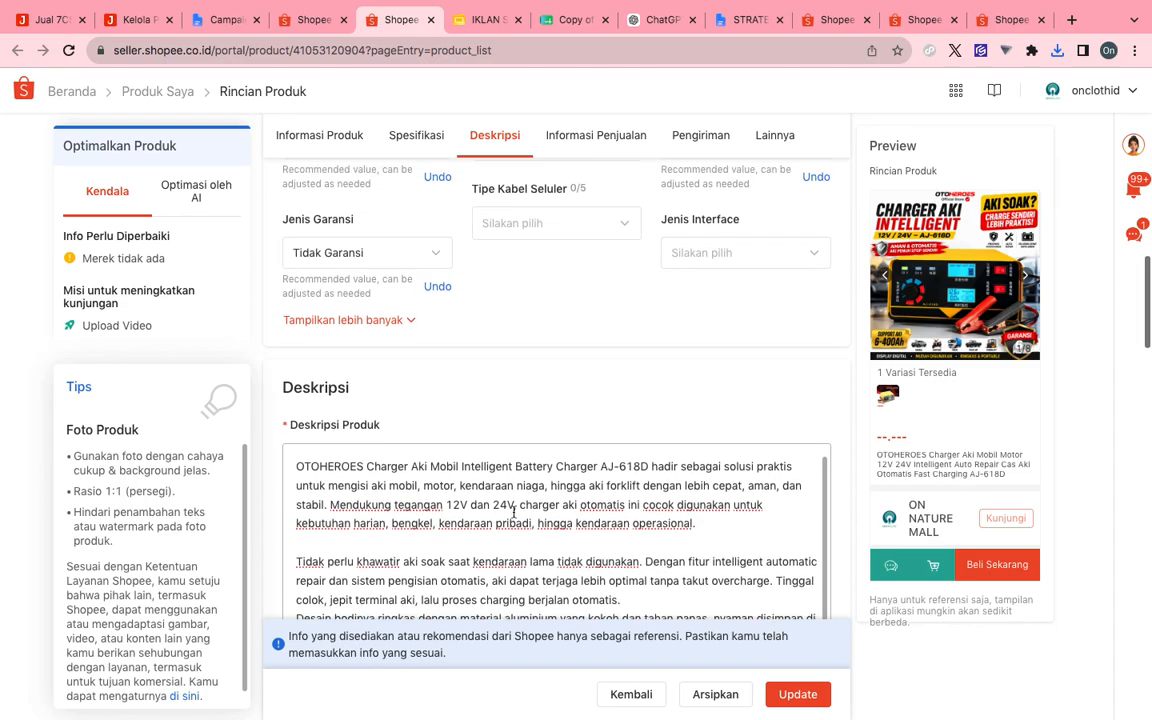
scroll(514, 512, up, 5)
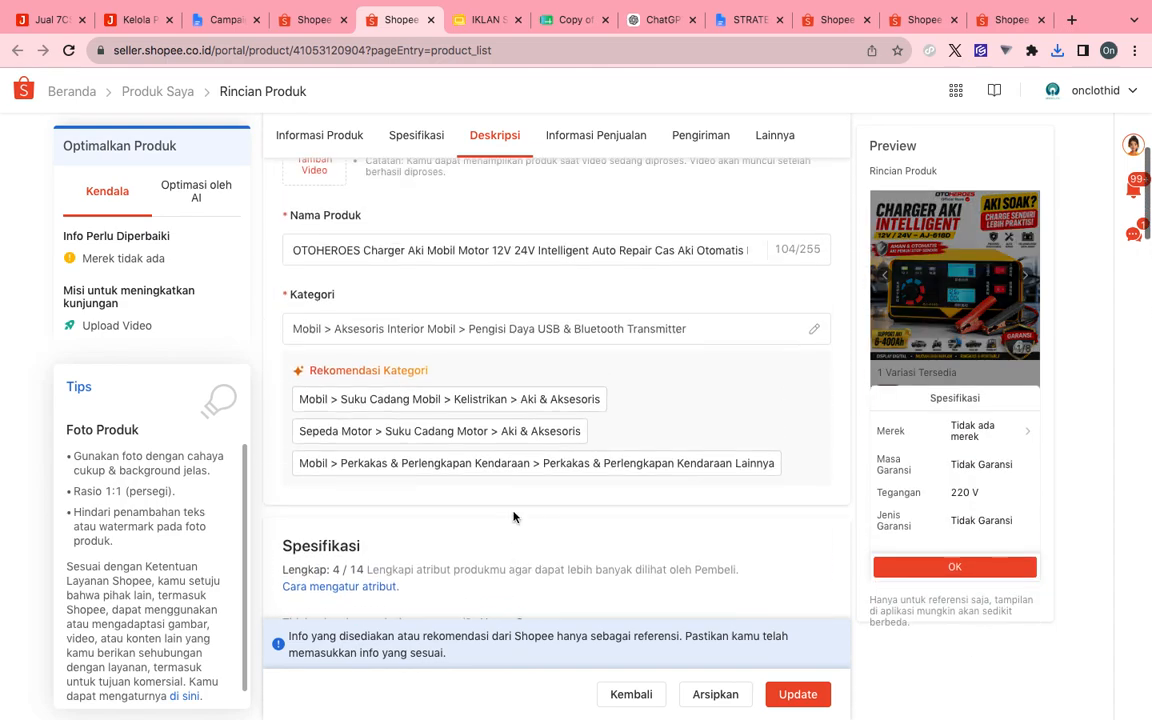
scroll(463, 238, up, 4)
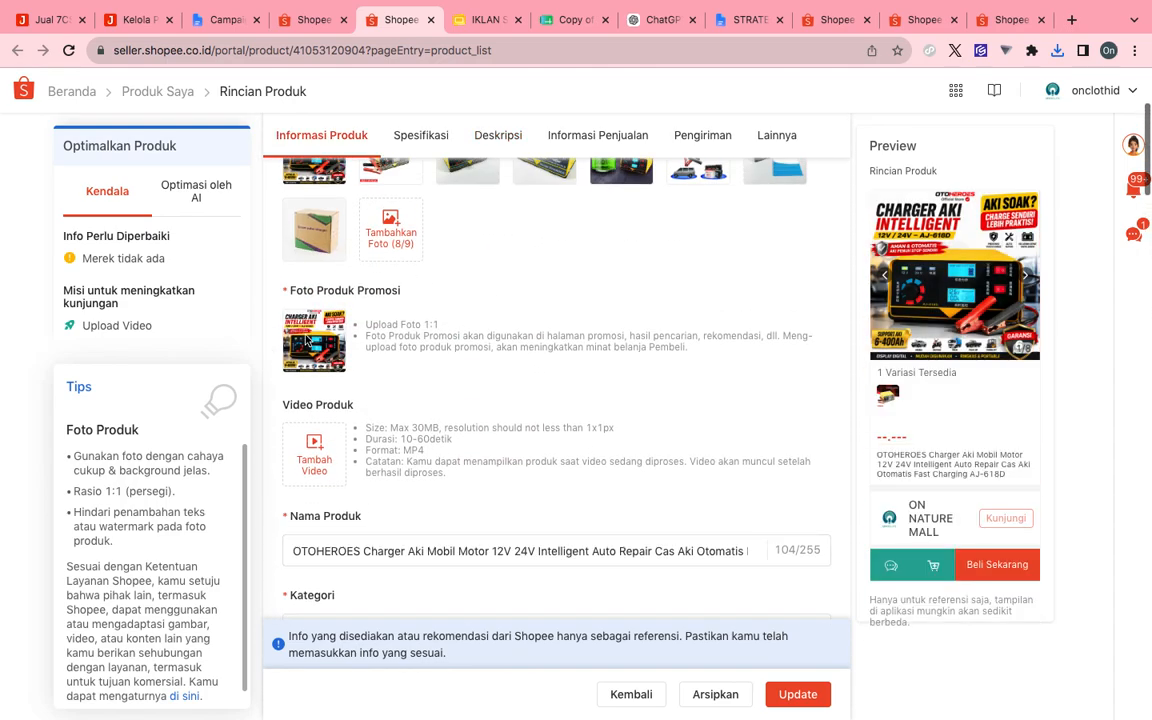
- Submit the charger listing update and close the confirmation dialog
scroll(535, 459, down, 15)
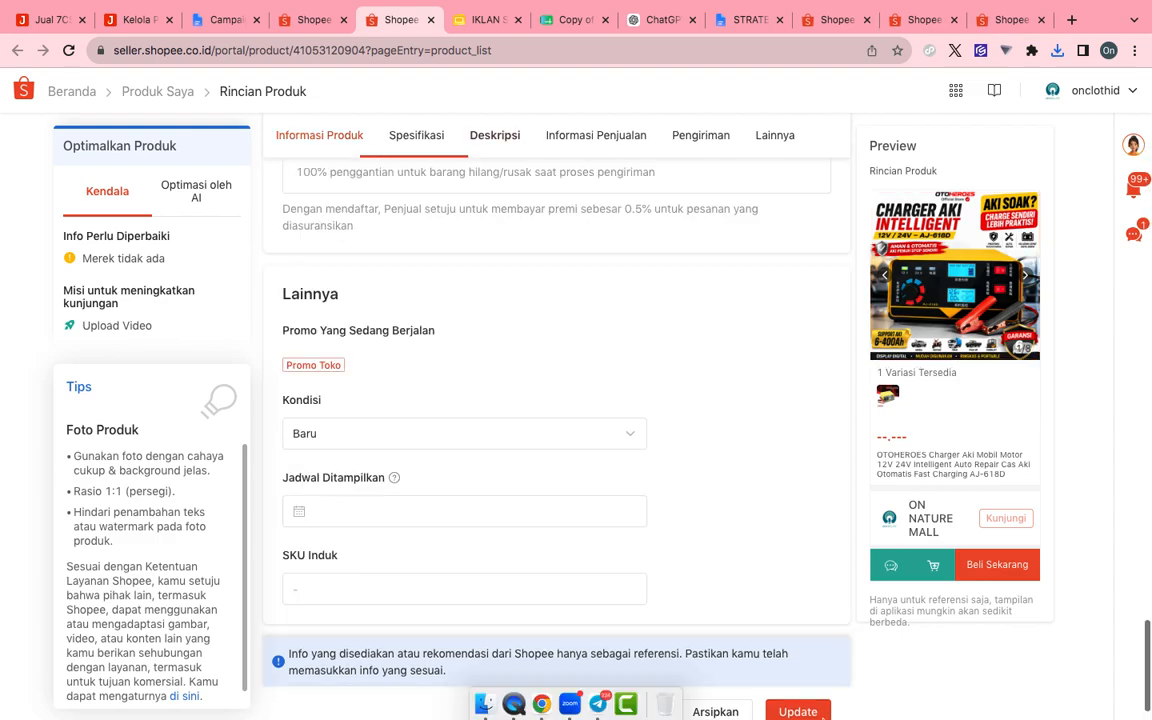
scroll(837, 652, down, 2)
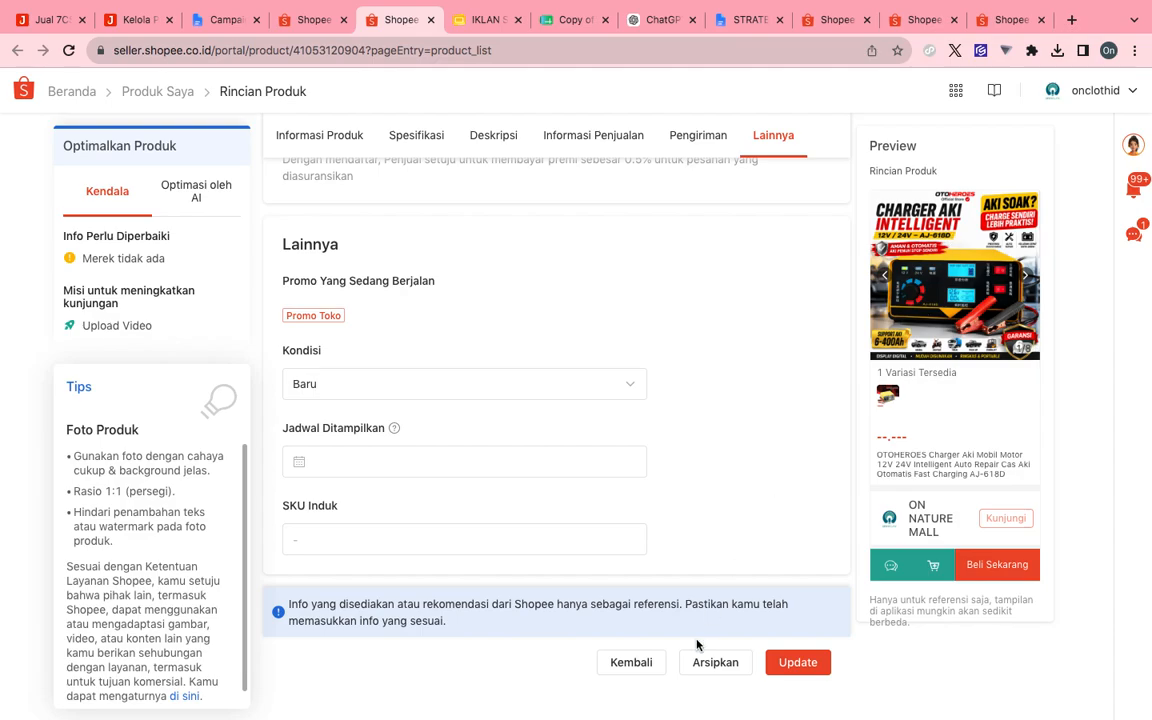
click(787, 664)
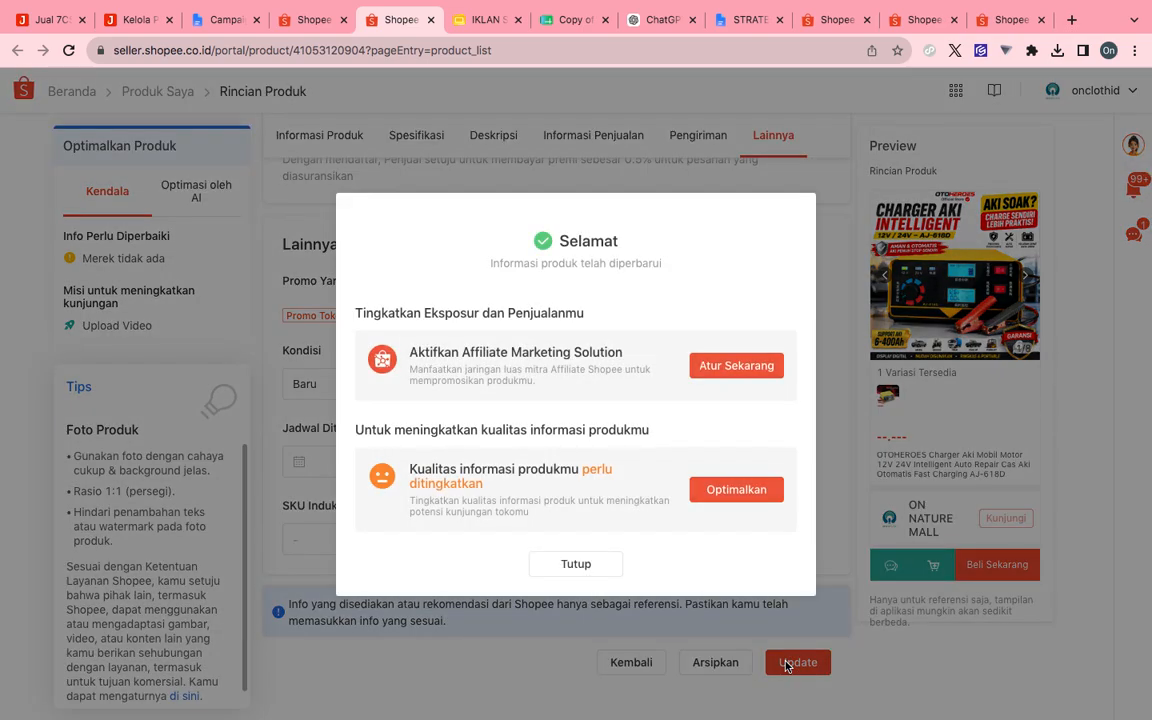
click(575, 564)
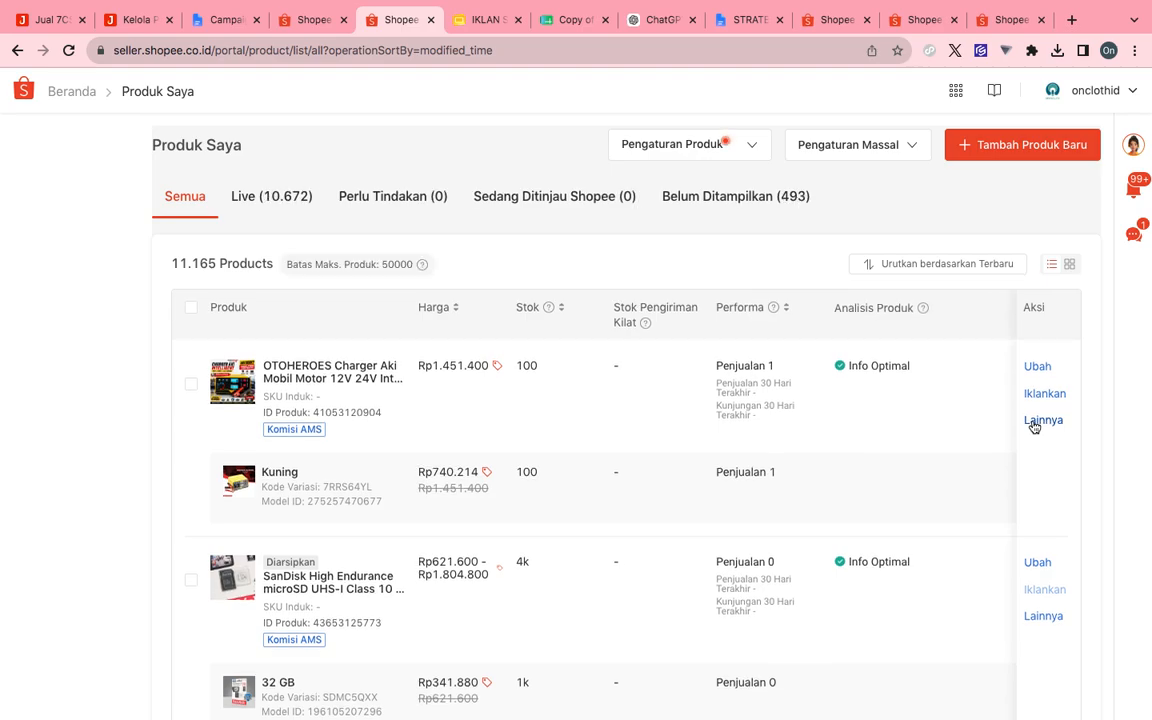
- Open the OTOHEROES charger's public product page from the product list and examine its main image, title, specifications and description
mouse_move(1040, 429)
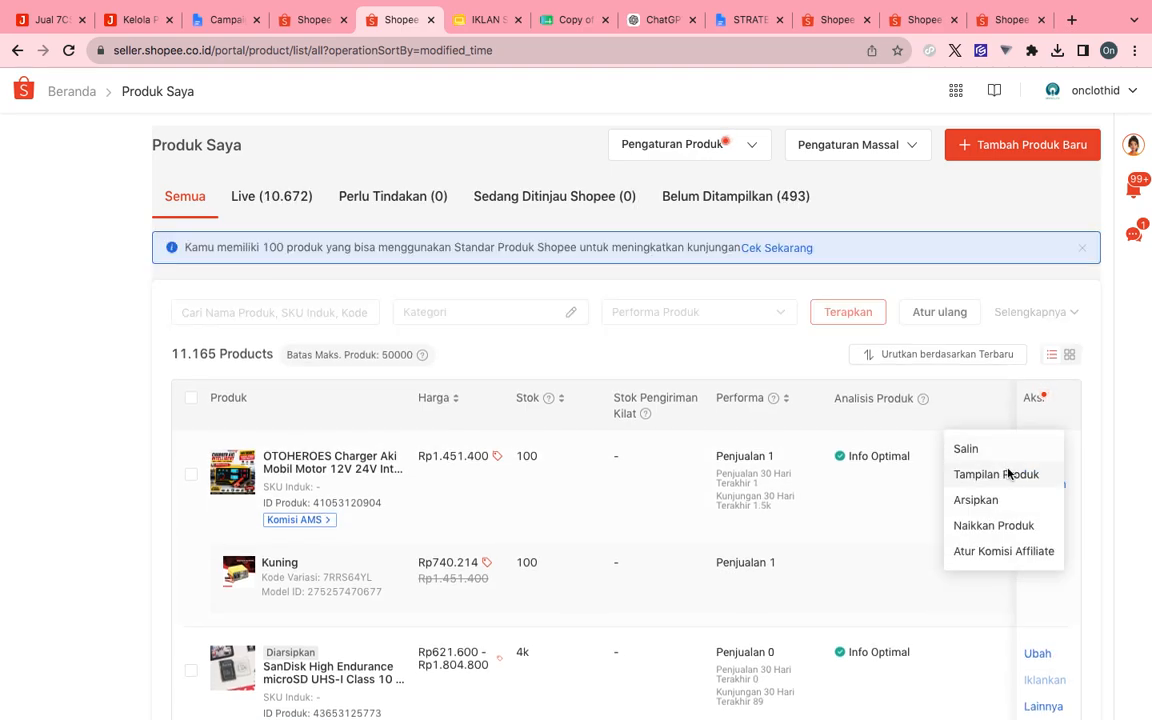
click(1009, 474)
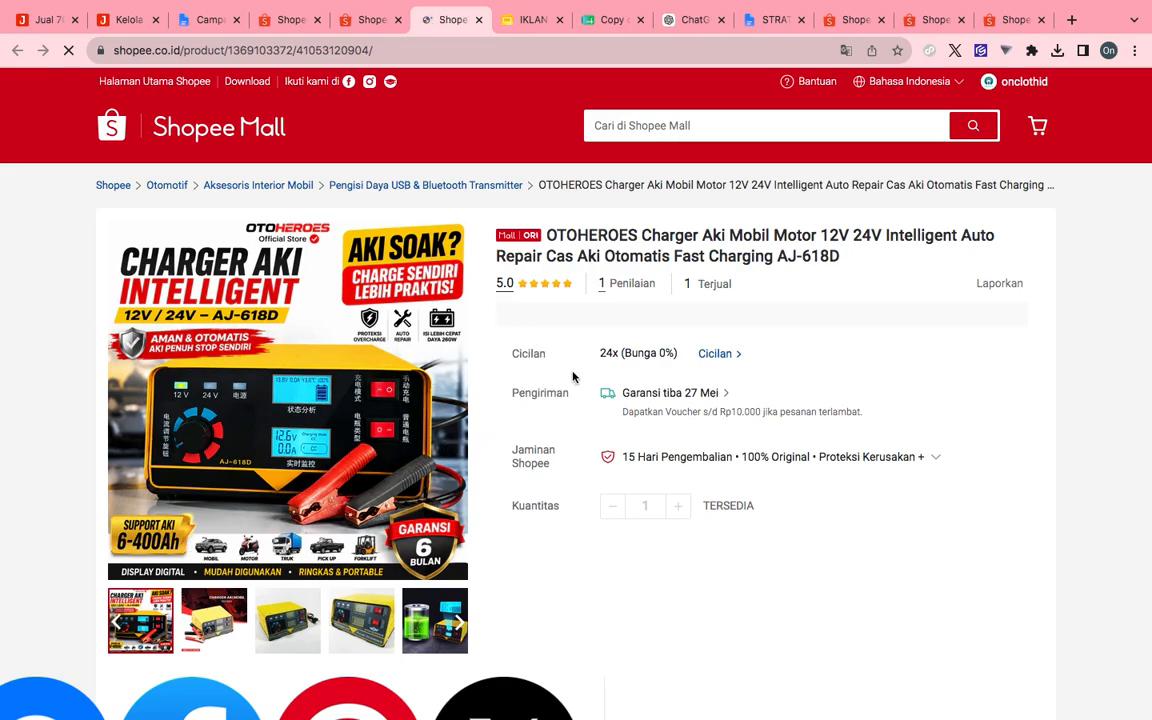
scroll(573, 377, down, 10)
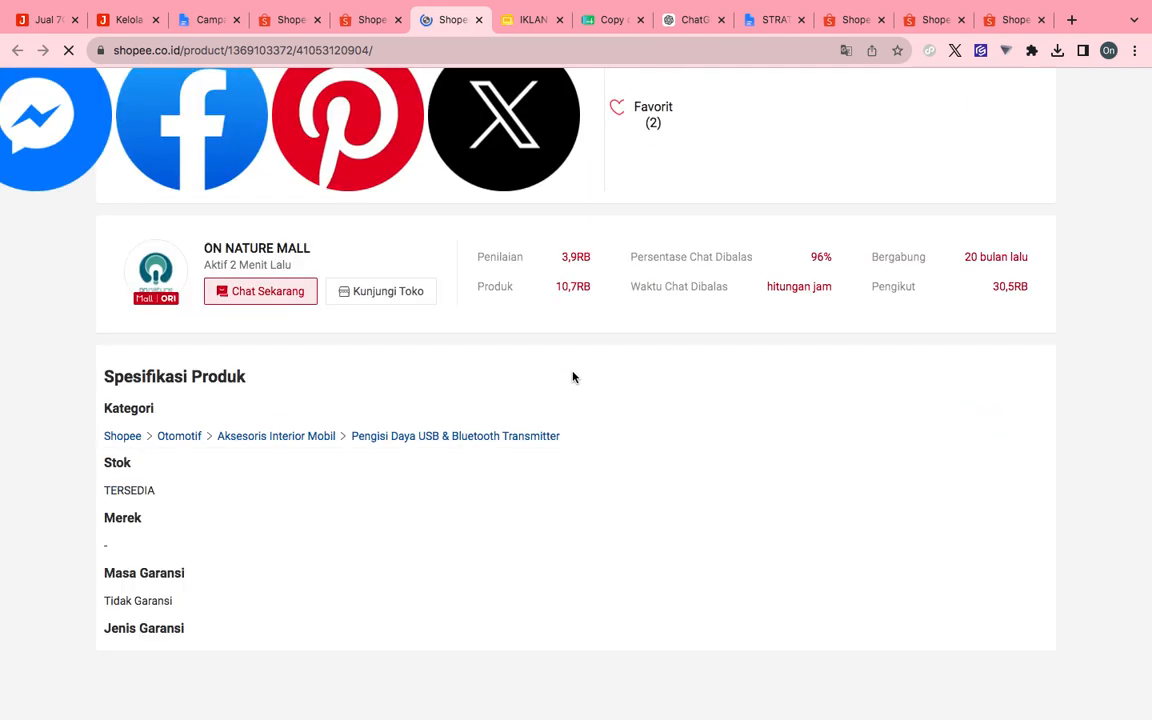
scroll(573, 377, down, 8)
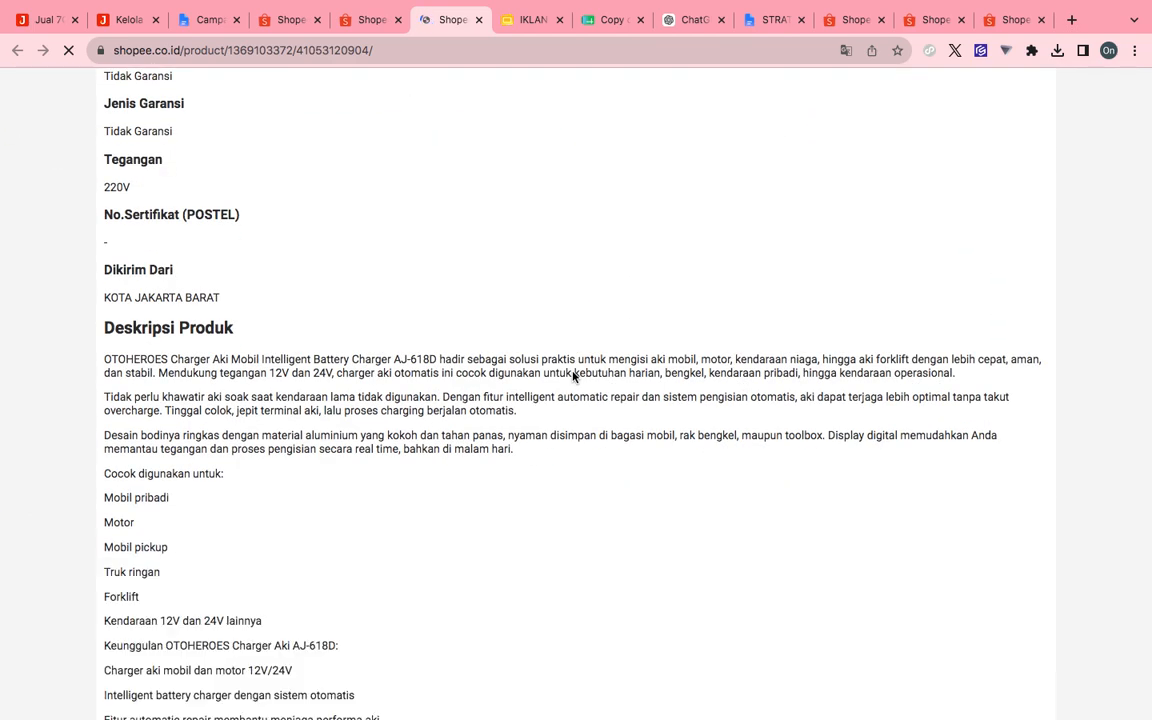
scroll(573, 377, down, 5)
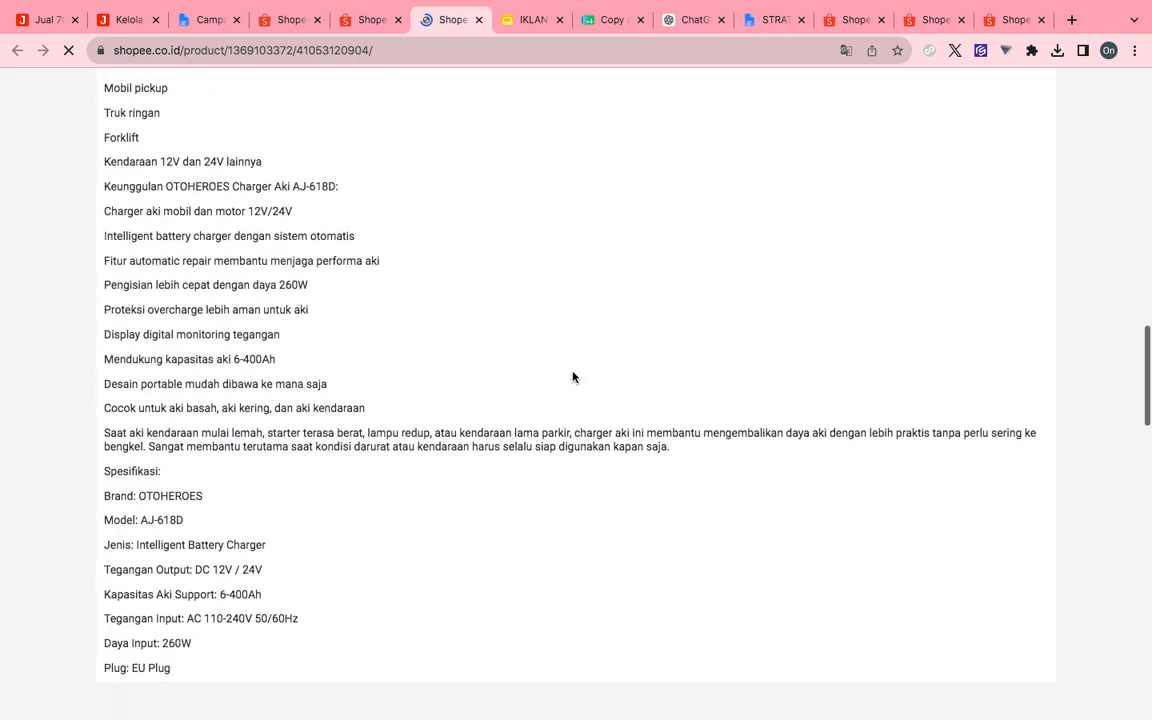
scroll(573, 377, down, 2)
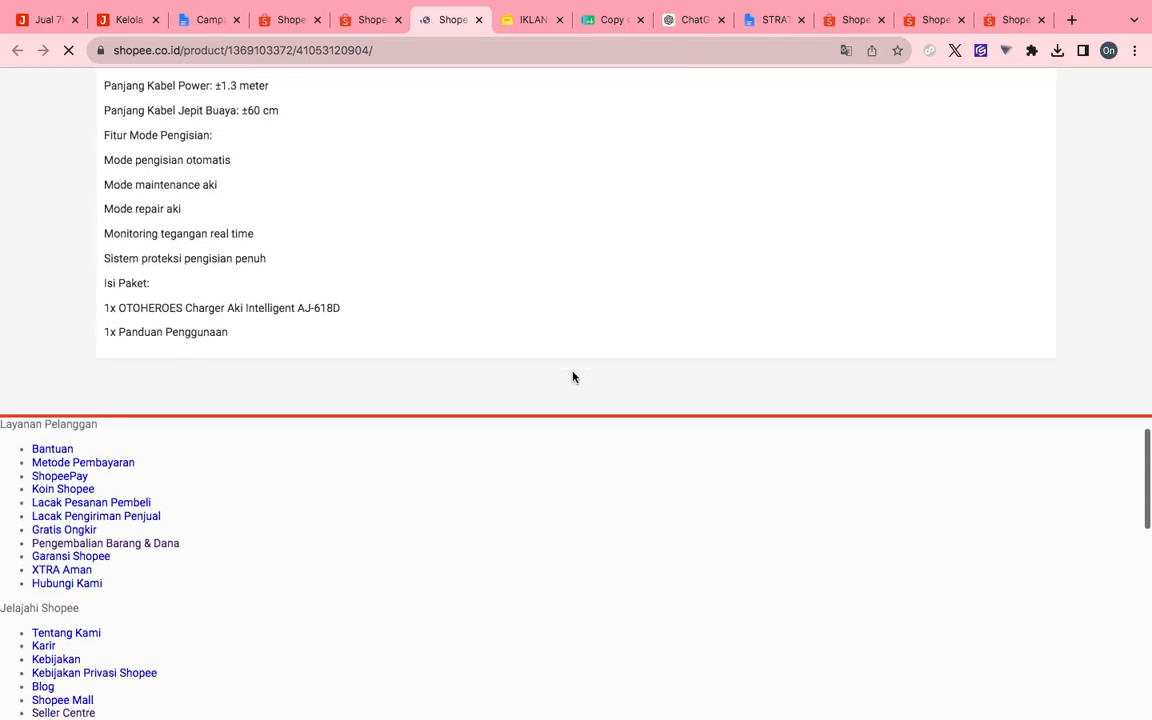
scroll(573, 377, up, 6)
scroll(573, 377, up, 15)
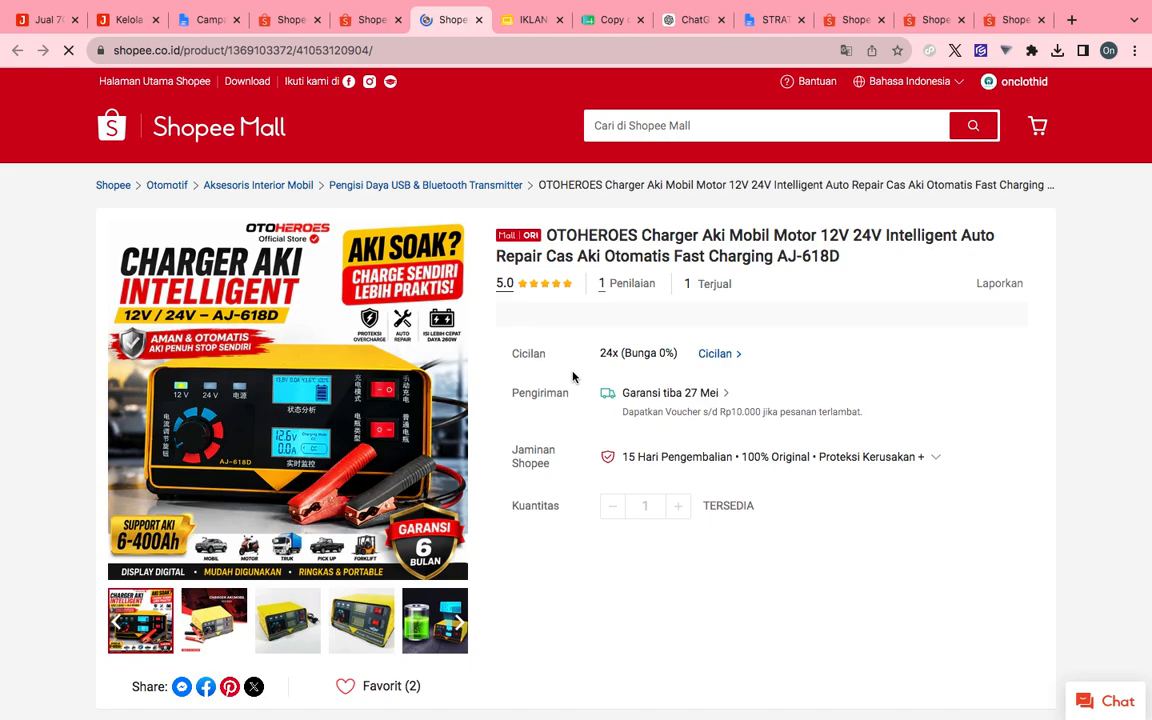
mouse_move(820, 5)
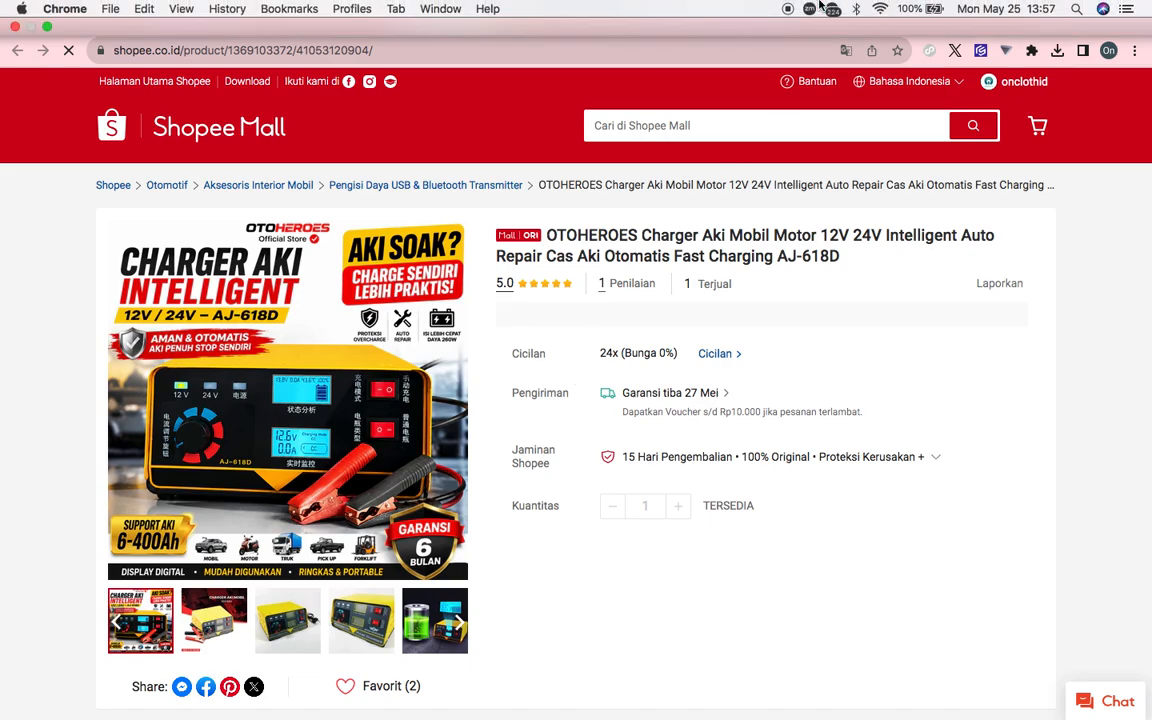